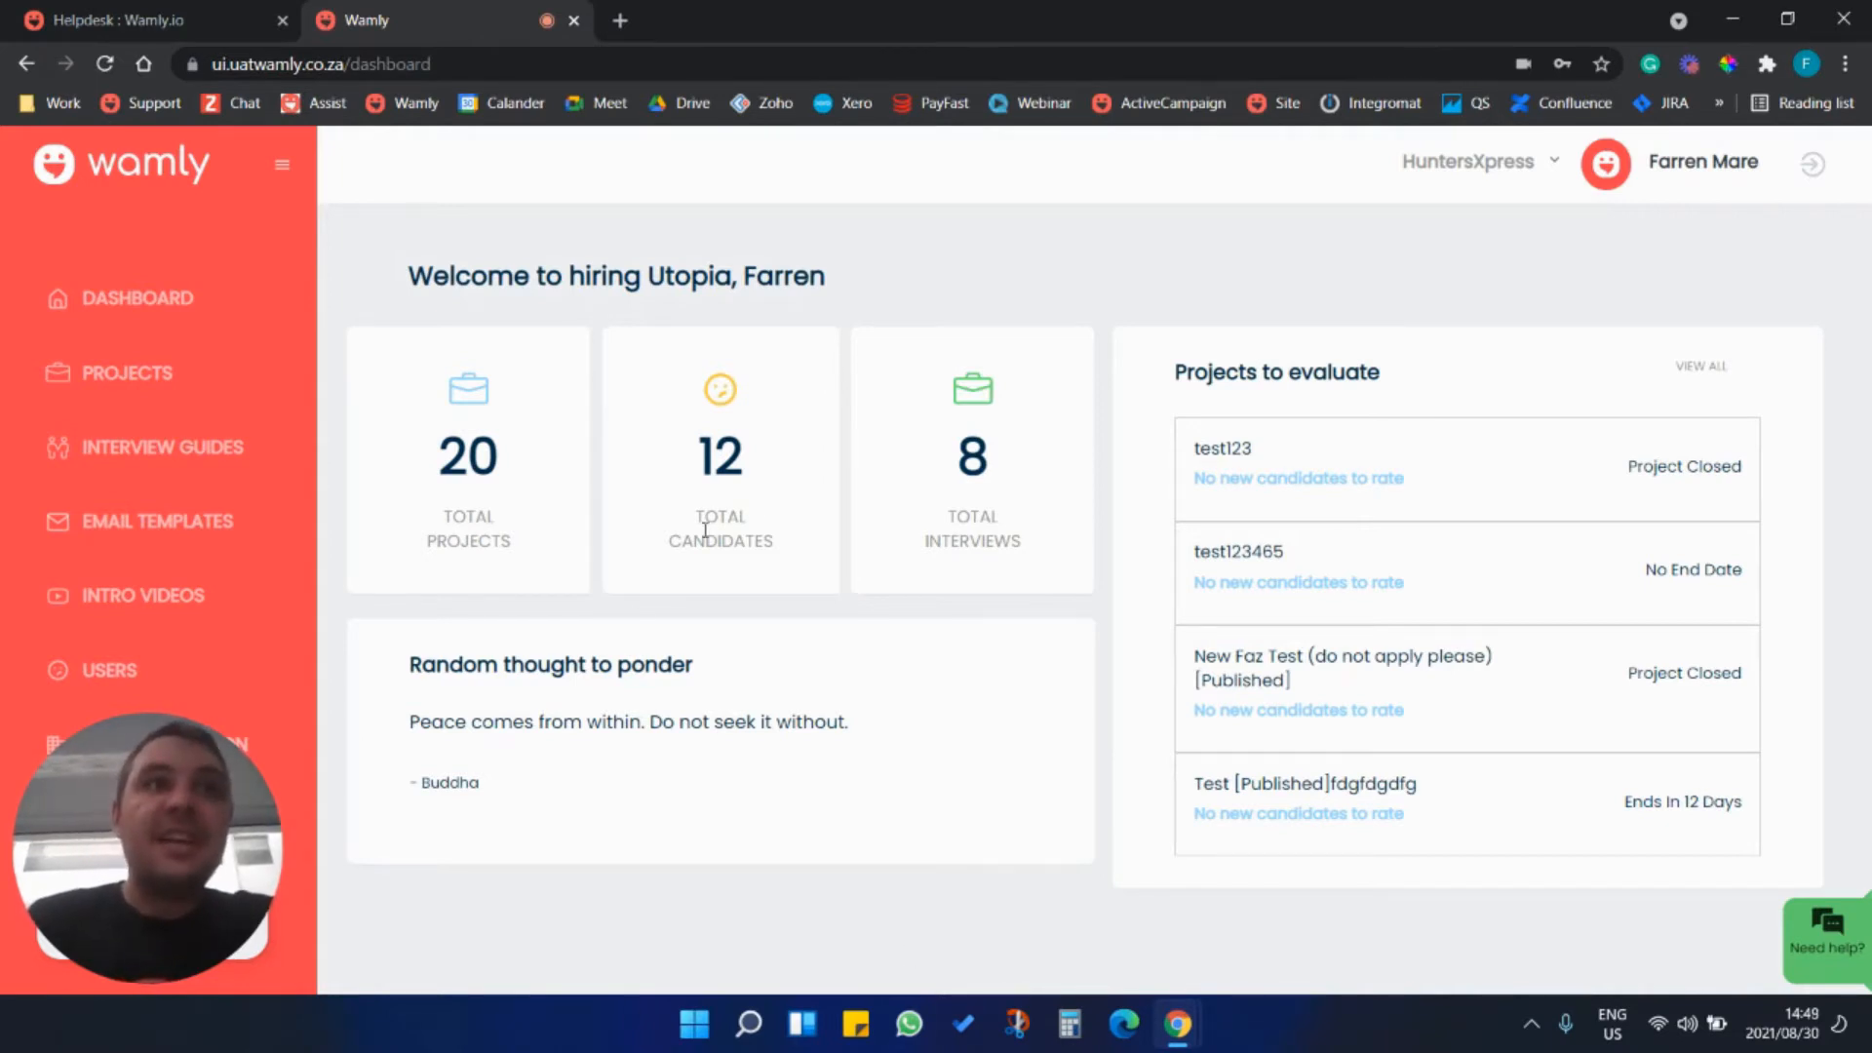
Start creating a new project from scratch in the projects list.
click(146, 382)
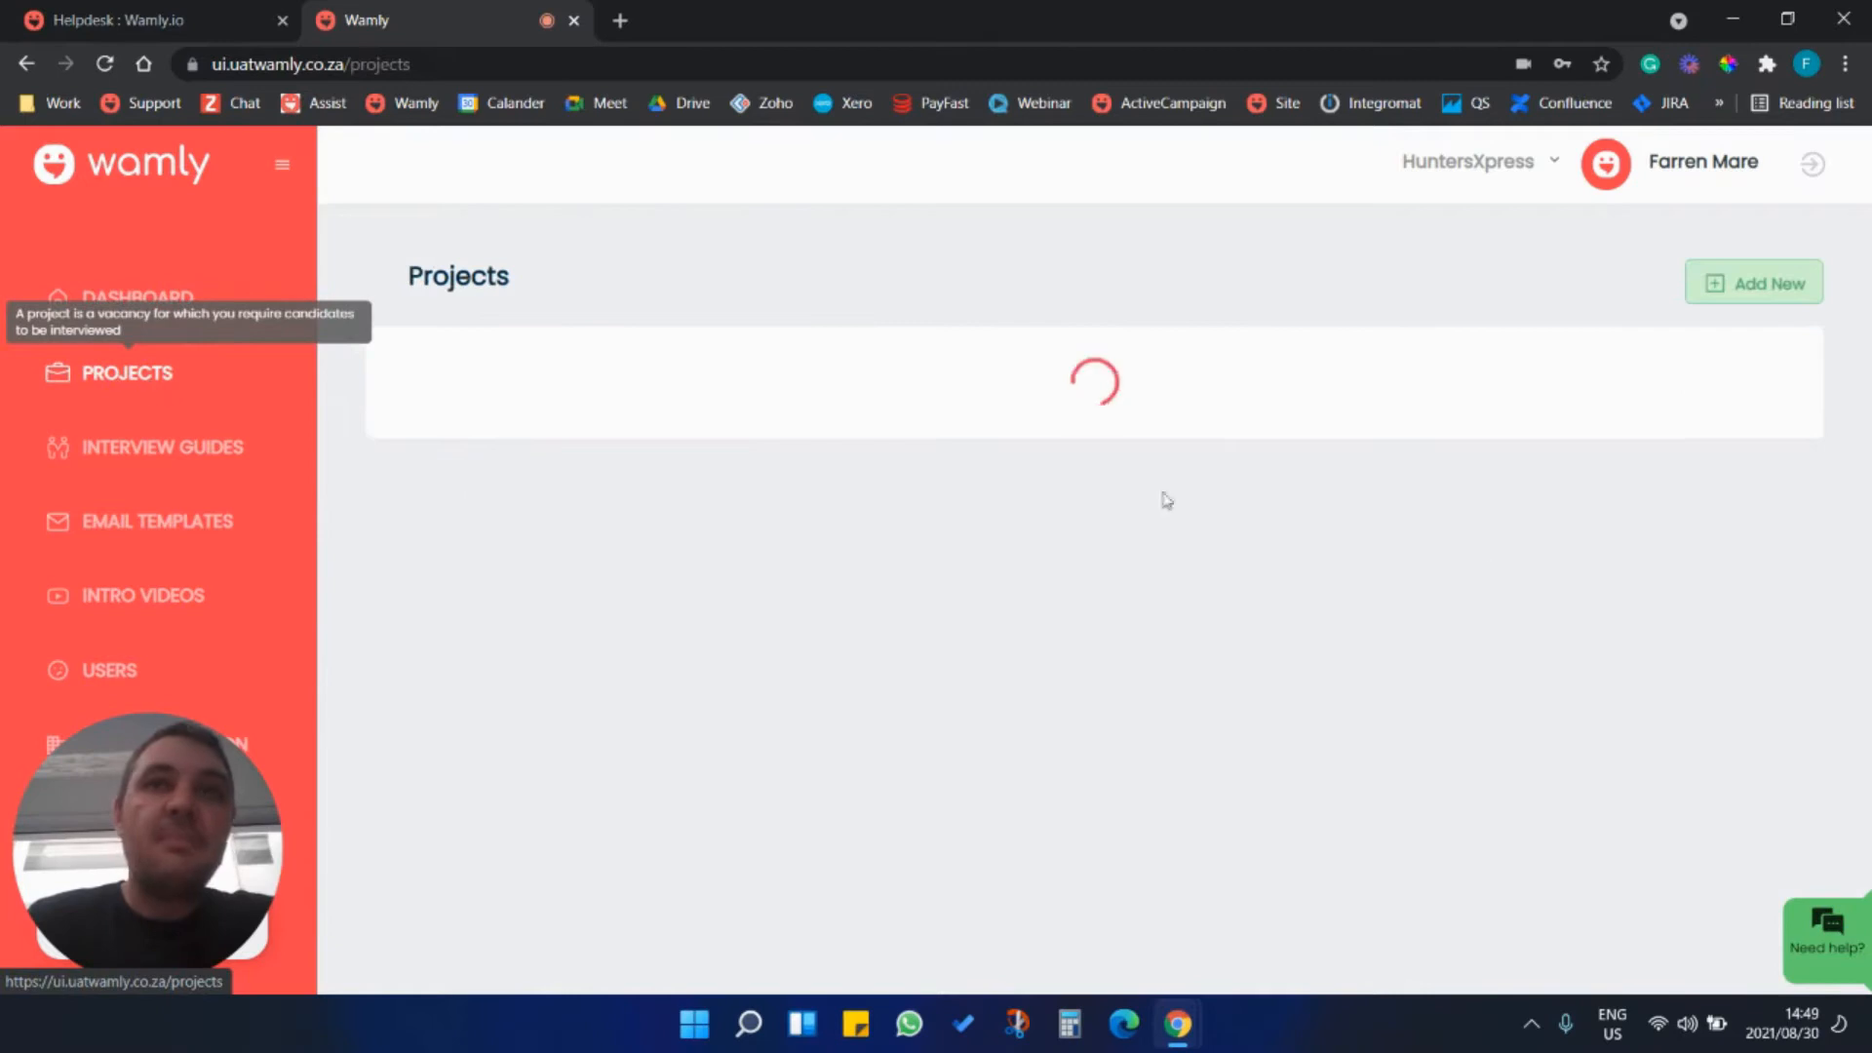
click(1758, 289)
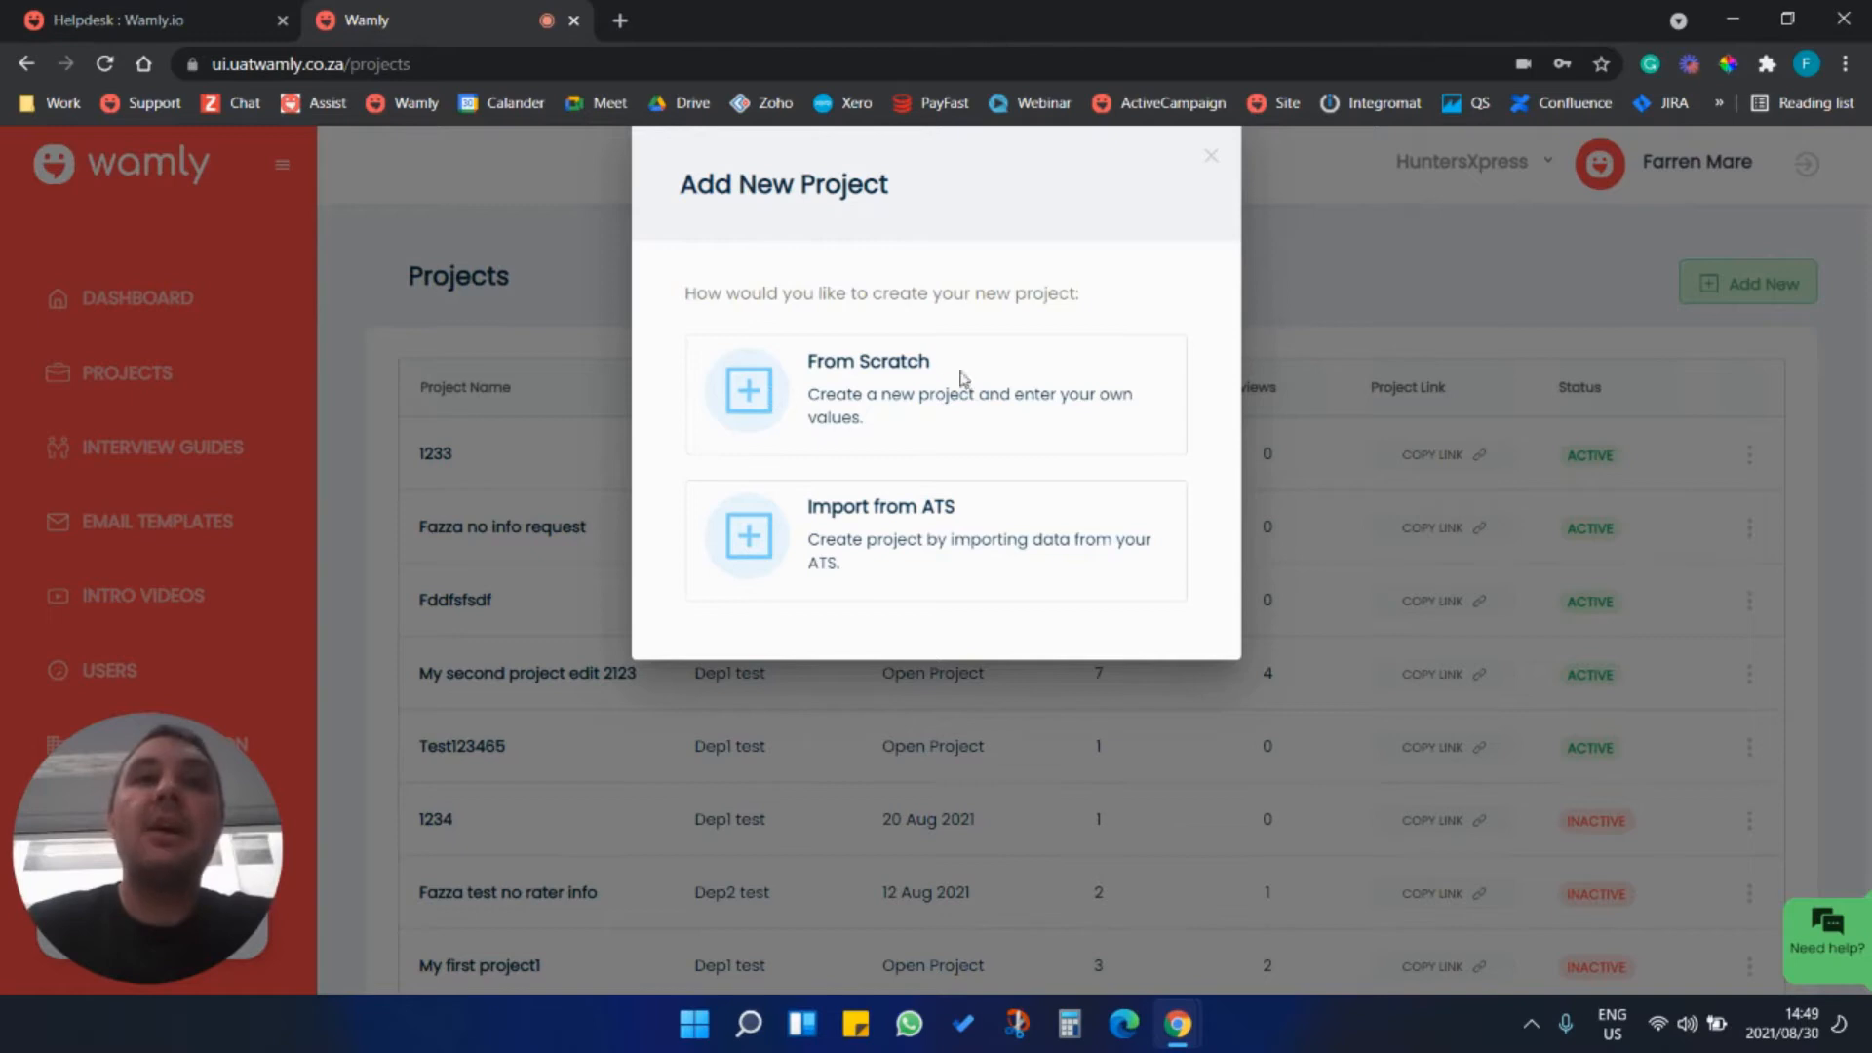
click(781, 393)
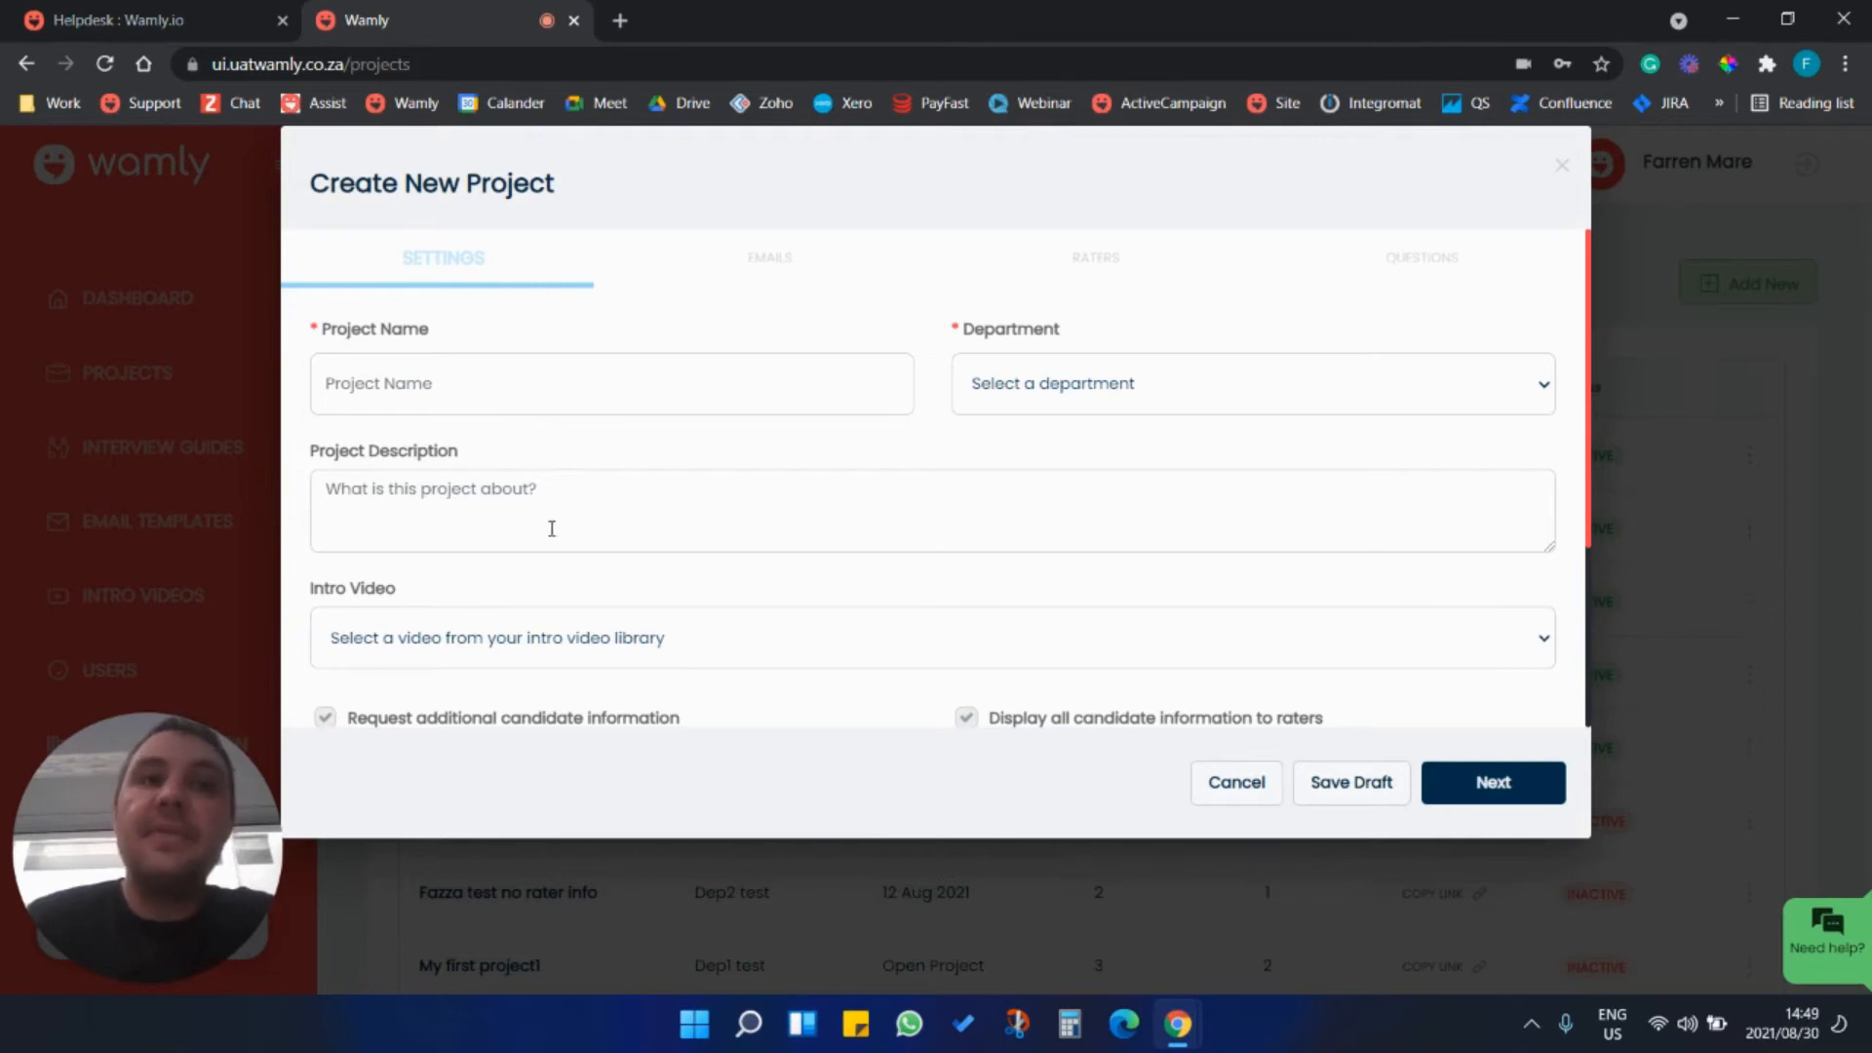
Name the new project "Test [Published] 123321".
scroll(618, 543, down, 2)
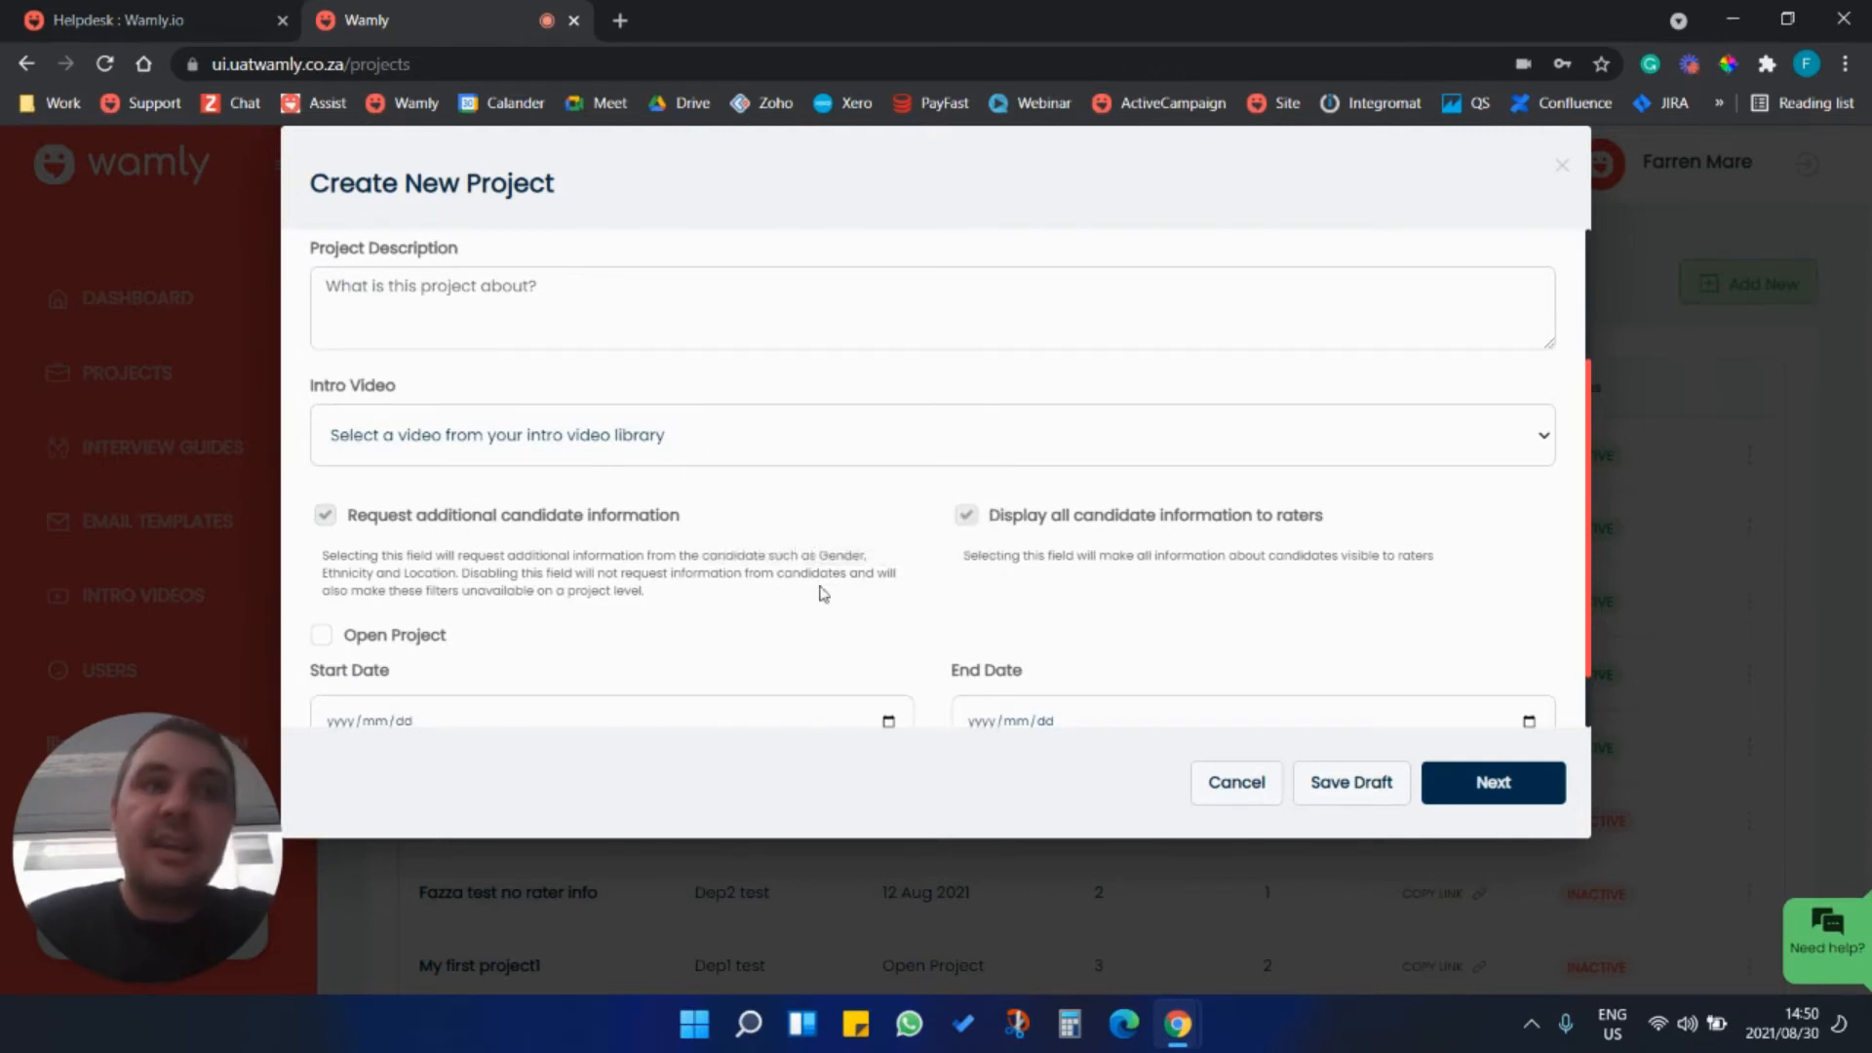
mouse_move(1192, 517)
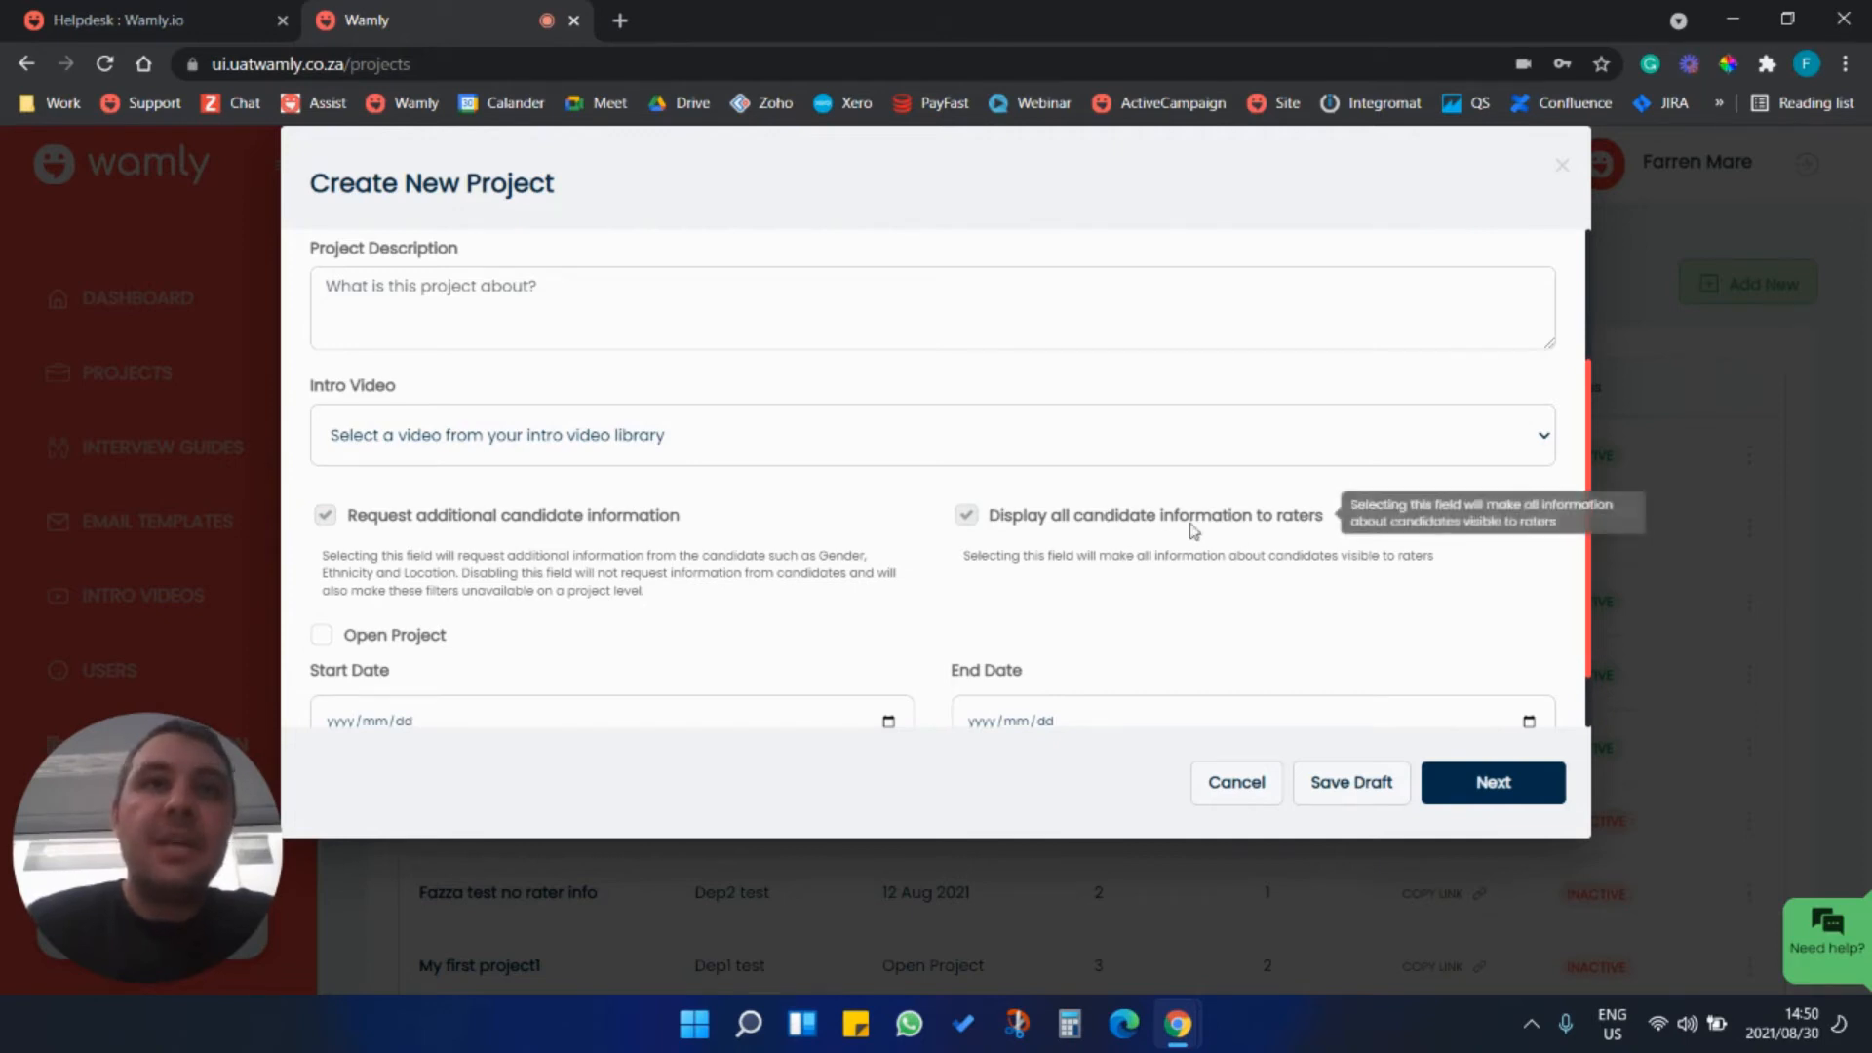
scroll(969, 544, up, 2)
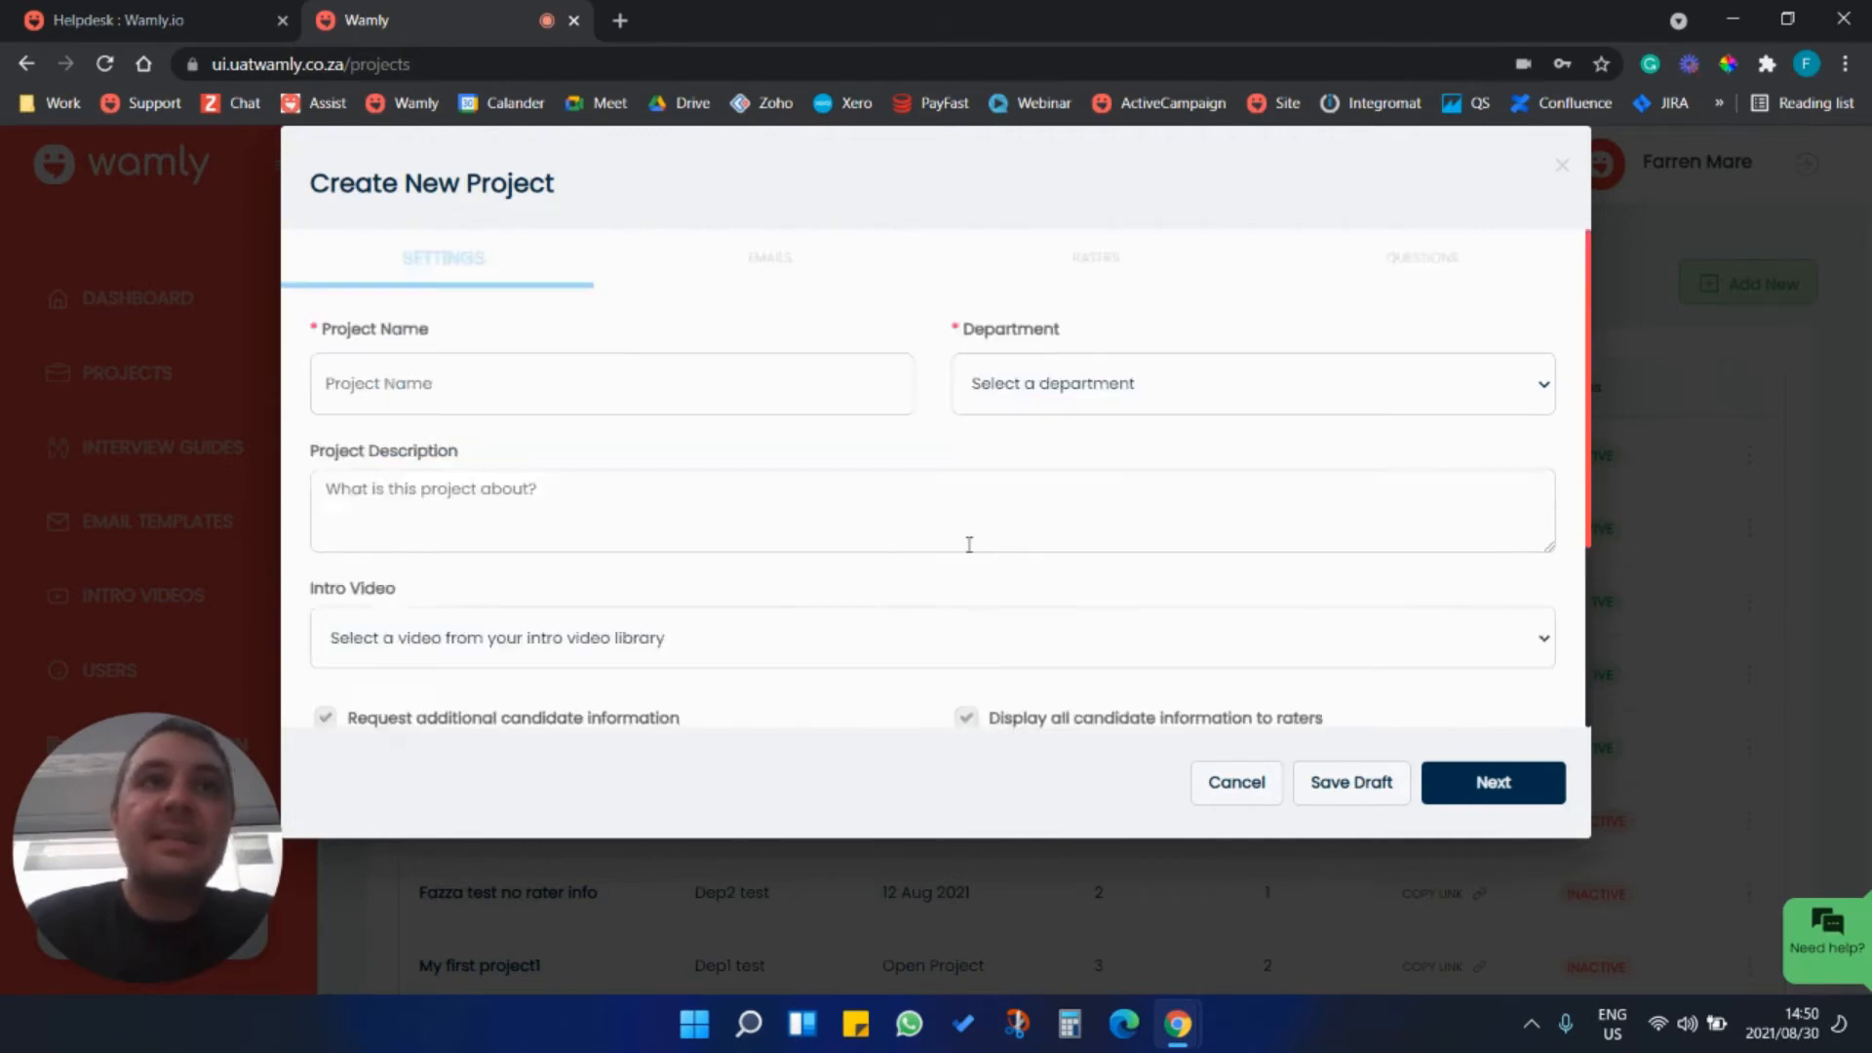
click(597, 385)
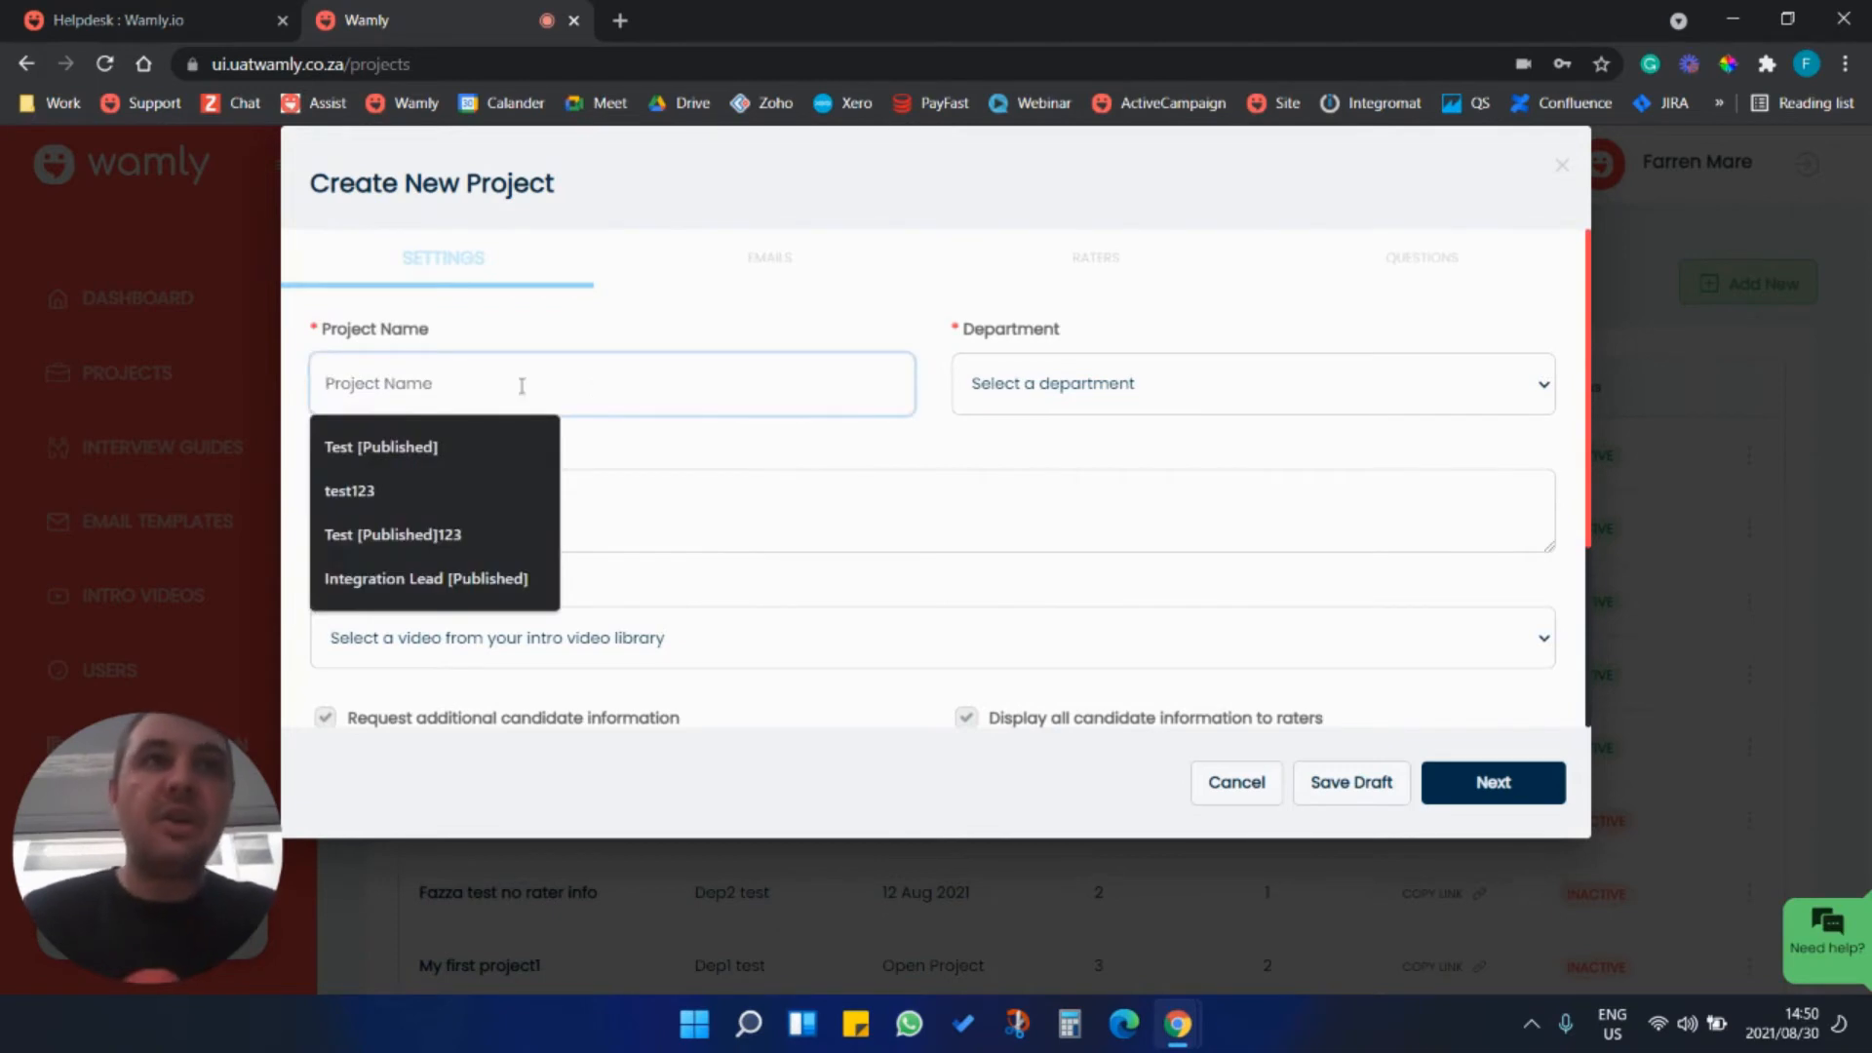
click(488, 446)
click(533, 381)
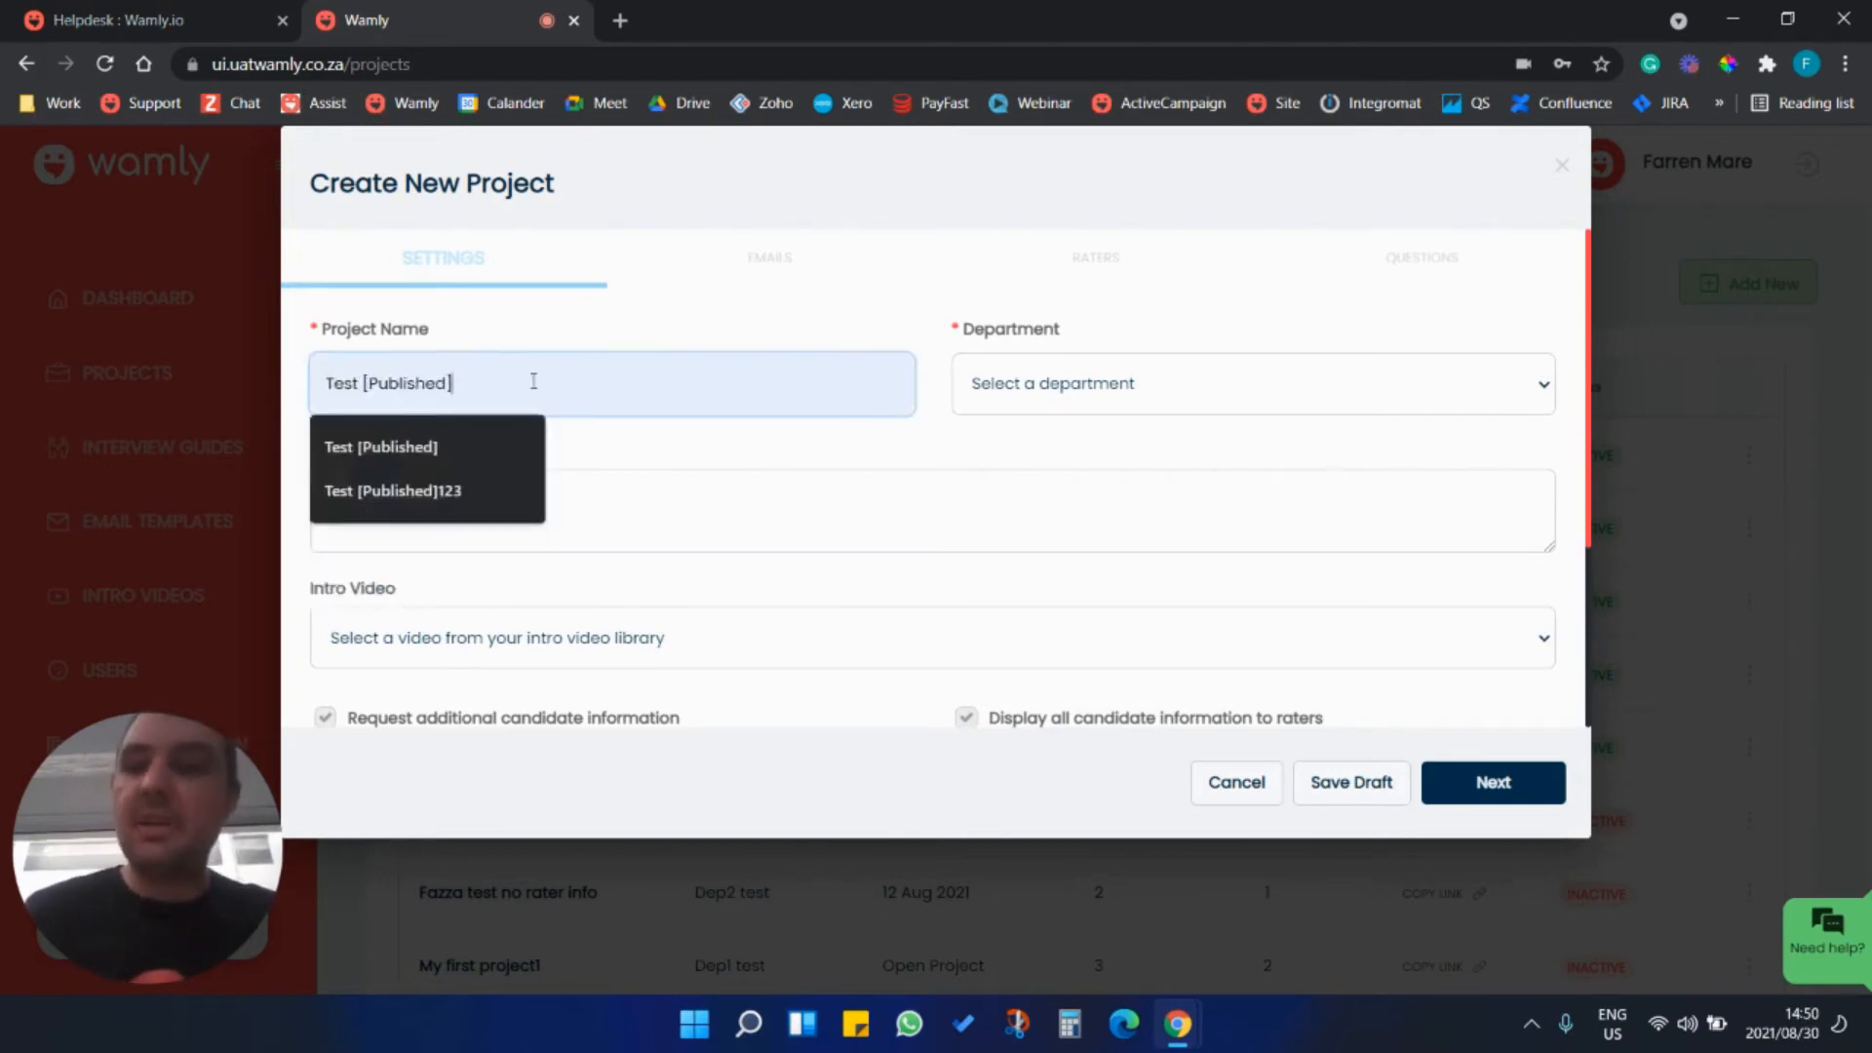
text(123321)
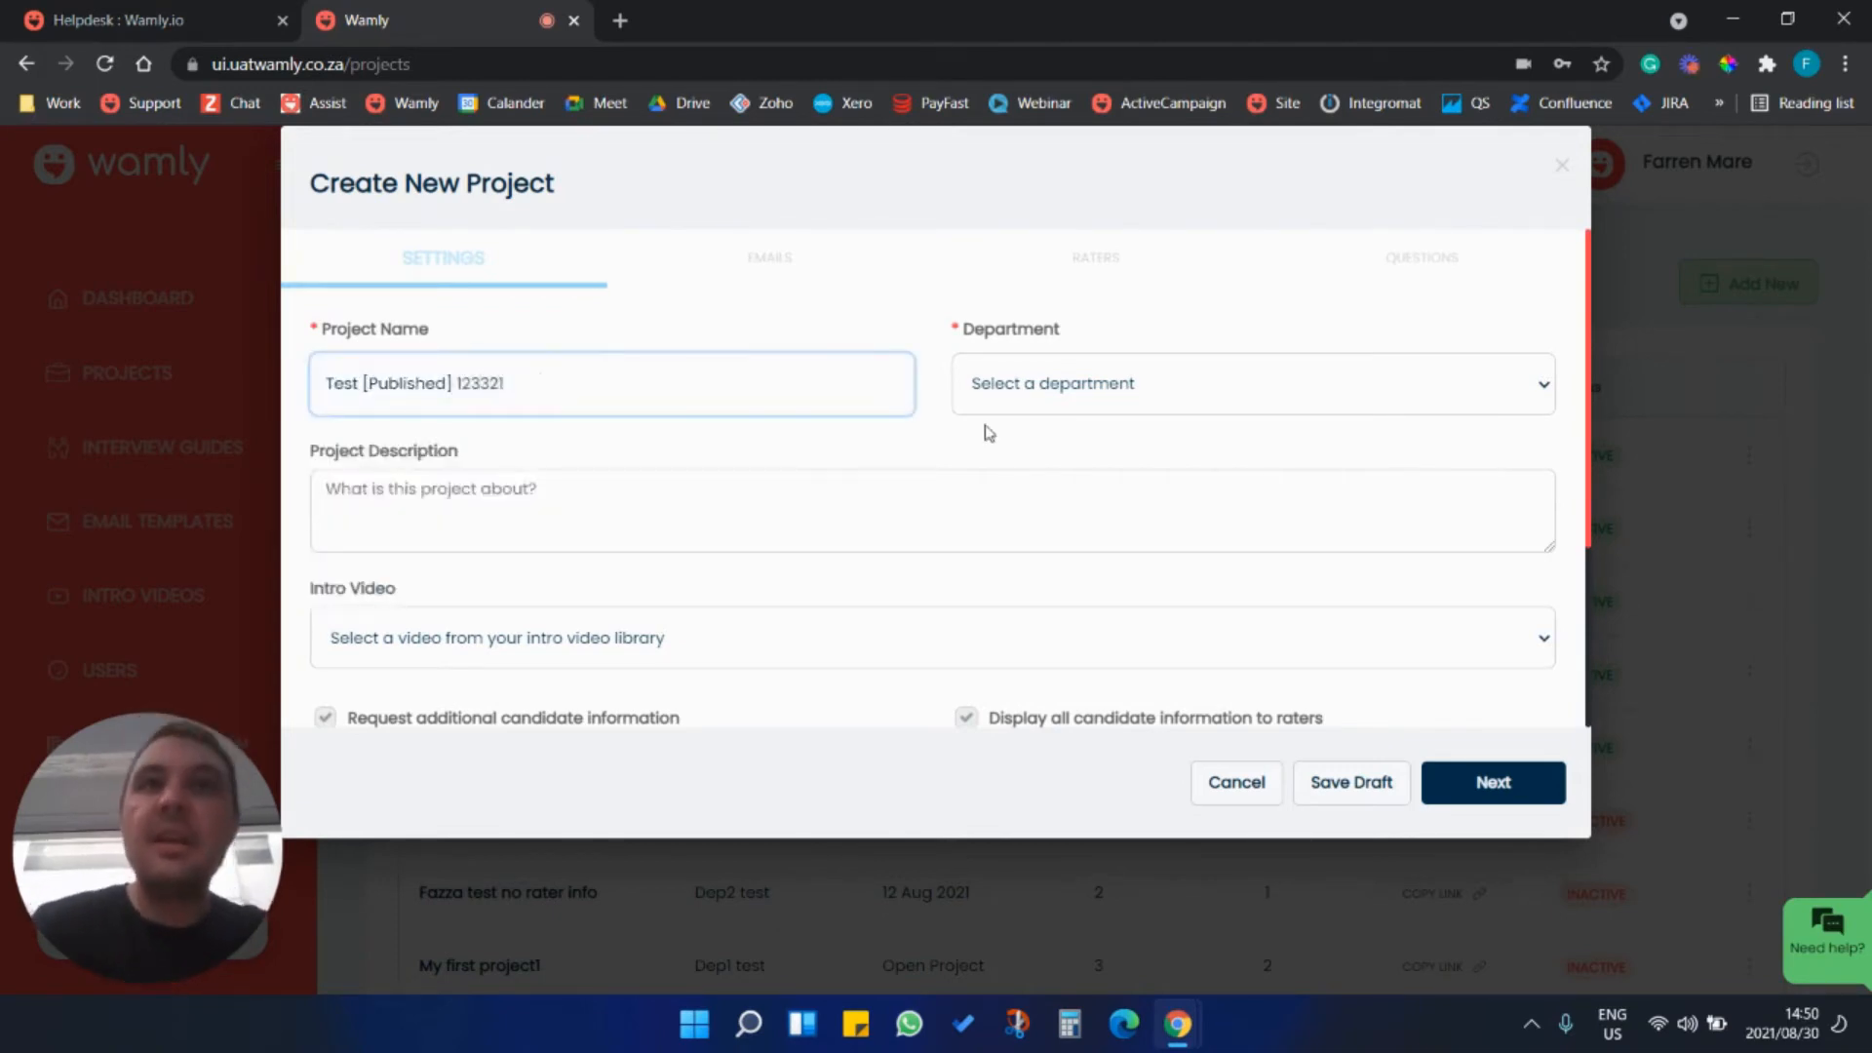
Assign the project to department Dep5None and enter the description "This is a new position".
click(1077, 390)
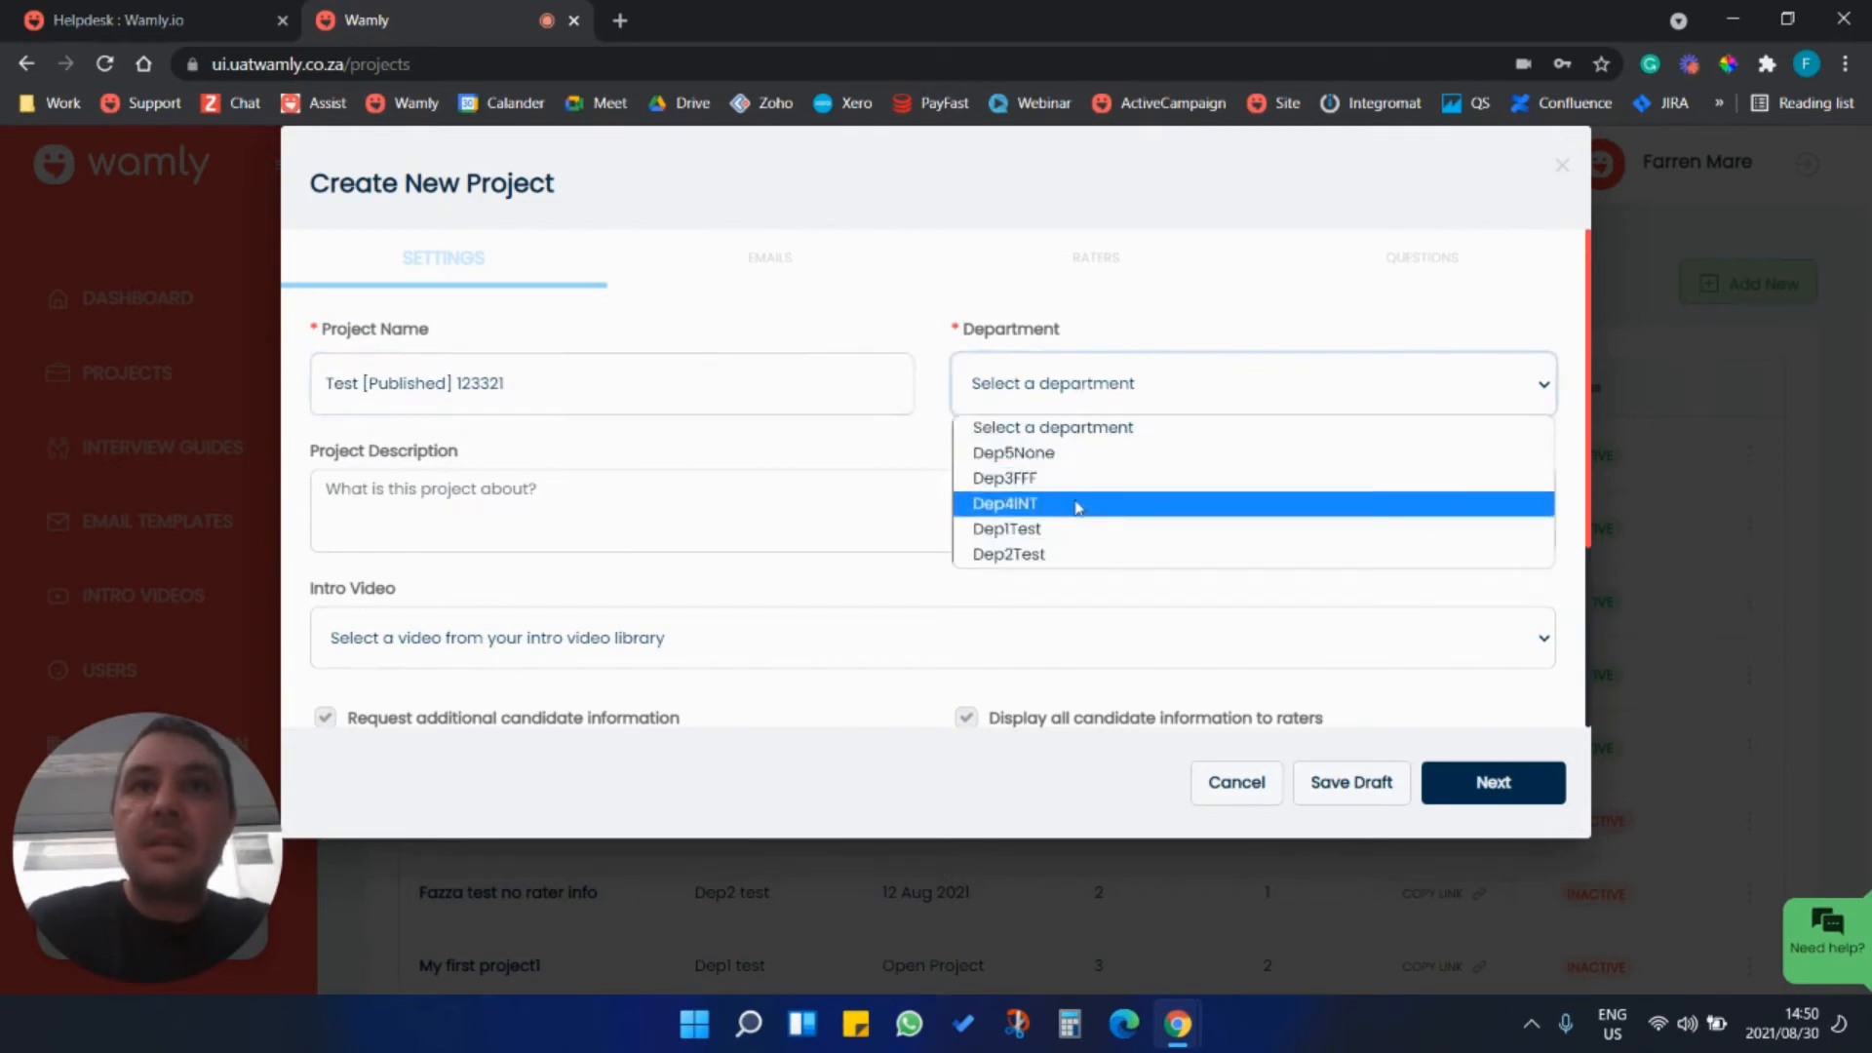
click(1080, 455)
click(531, 483)
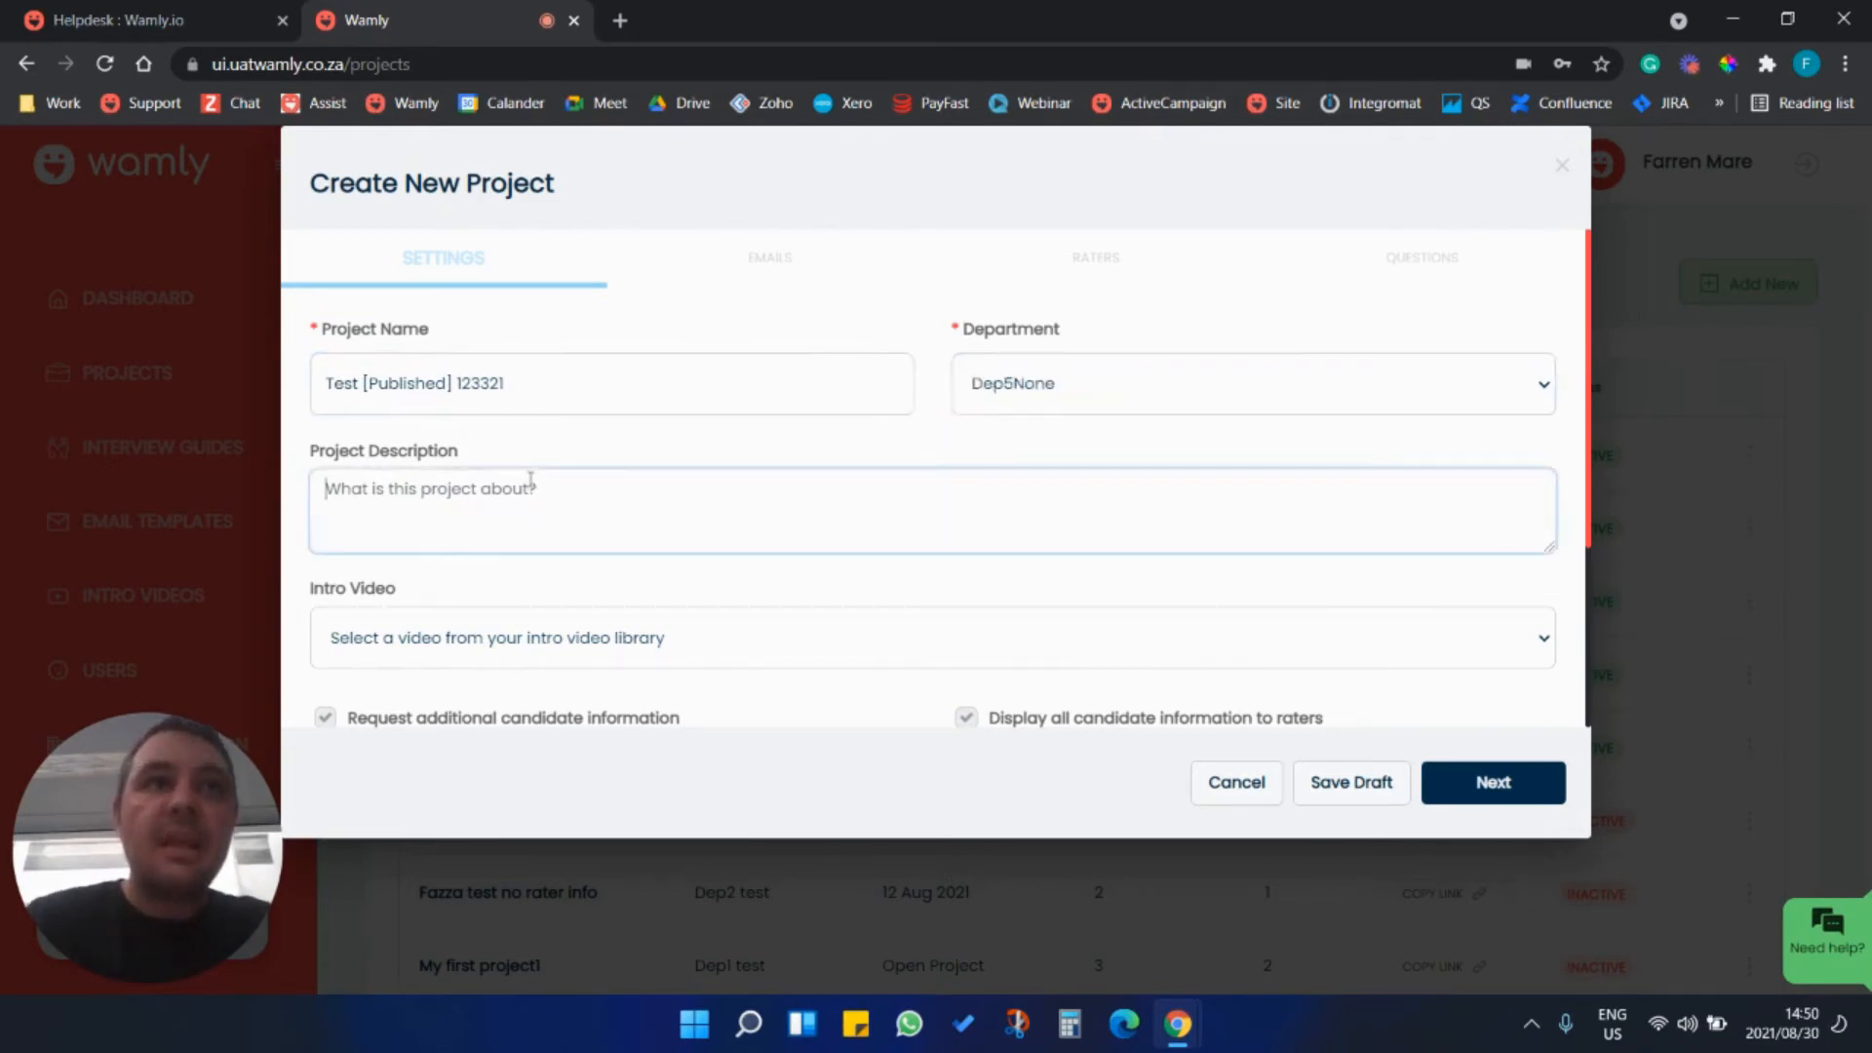
text(This is)
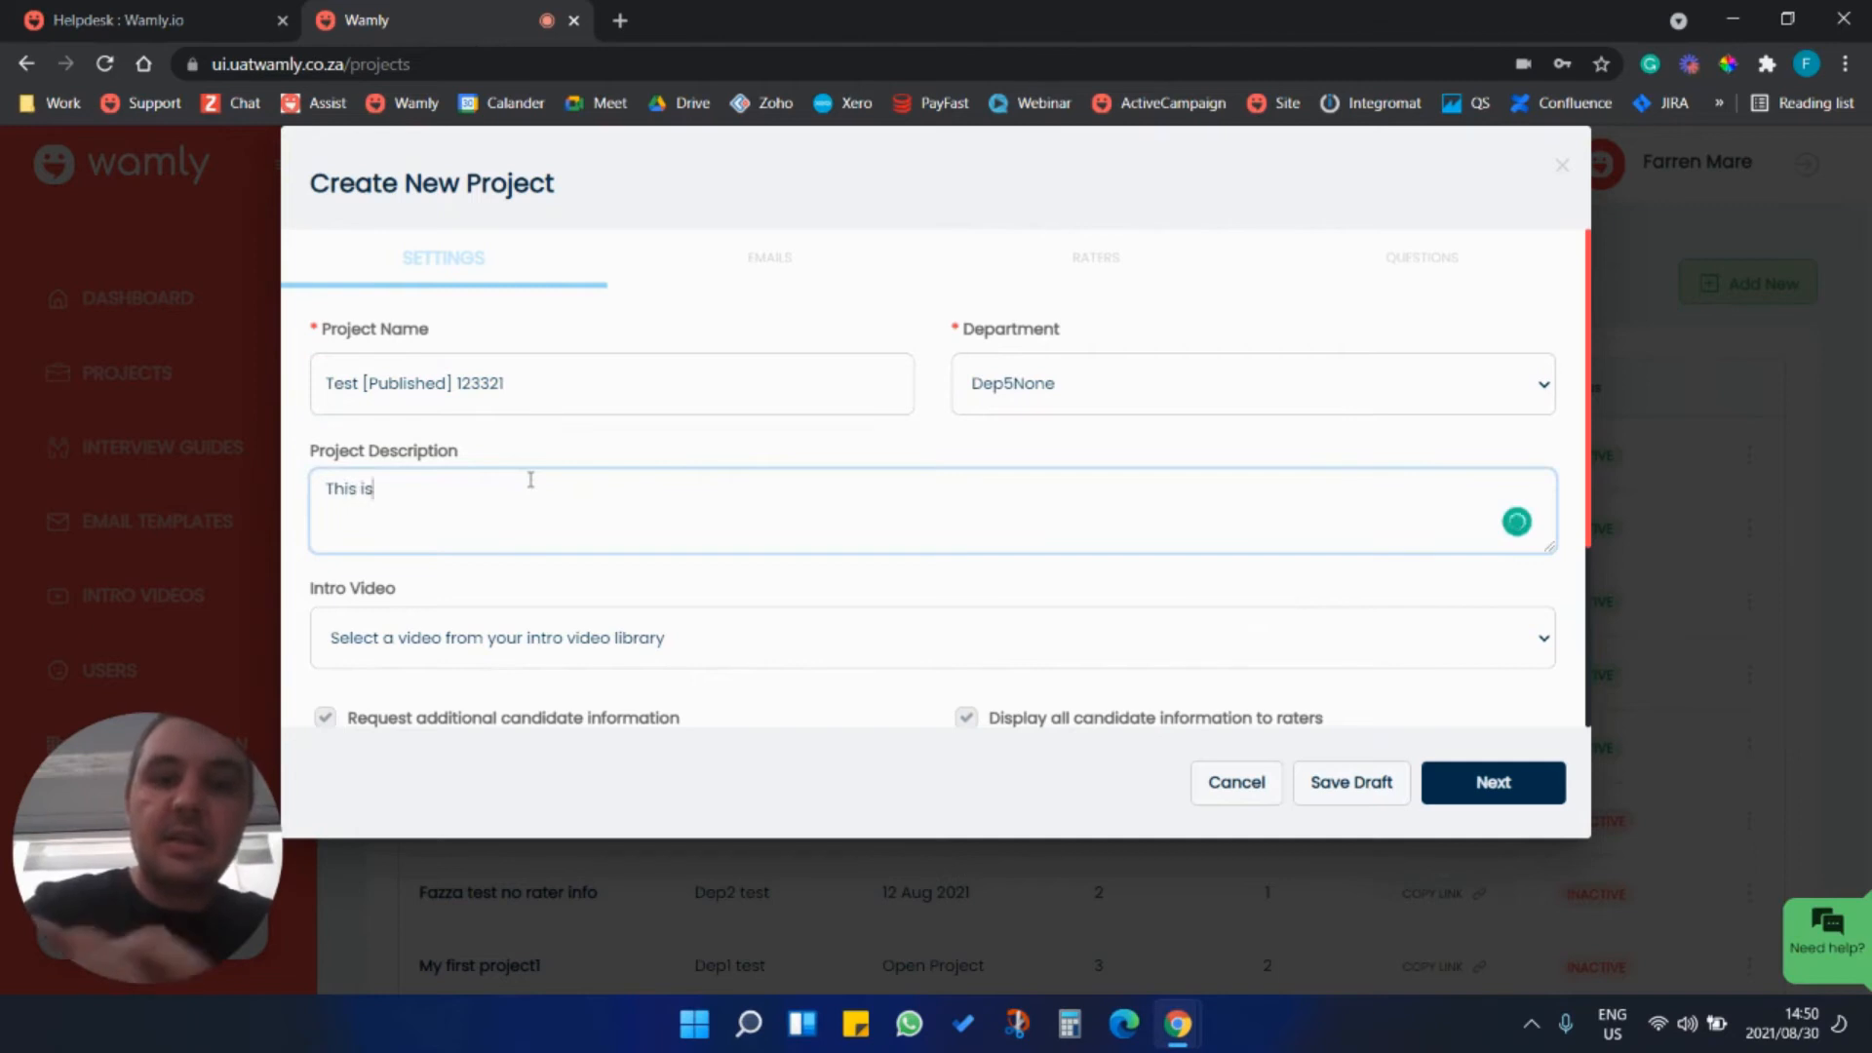
text( a new position)
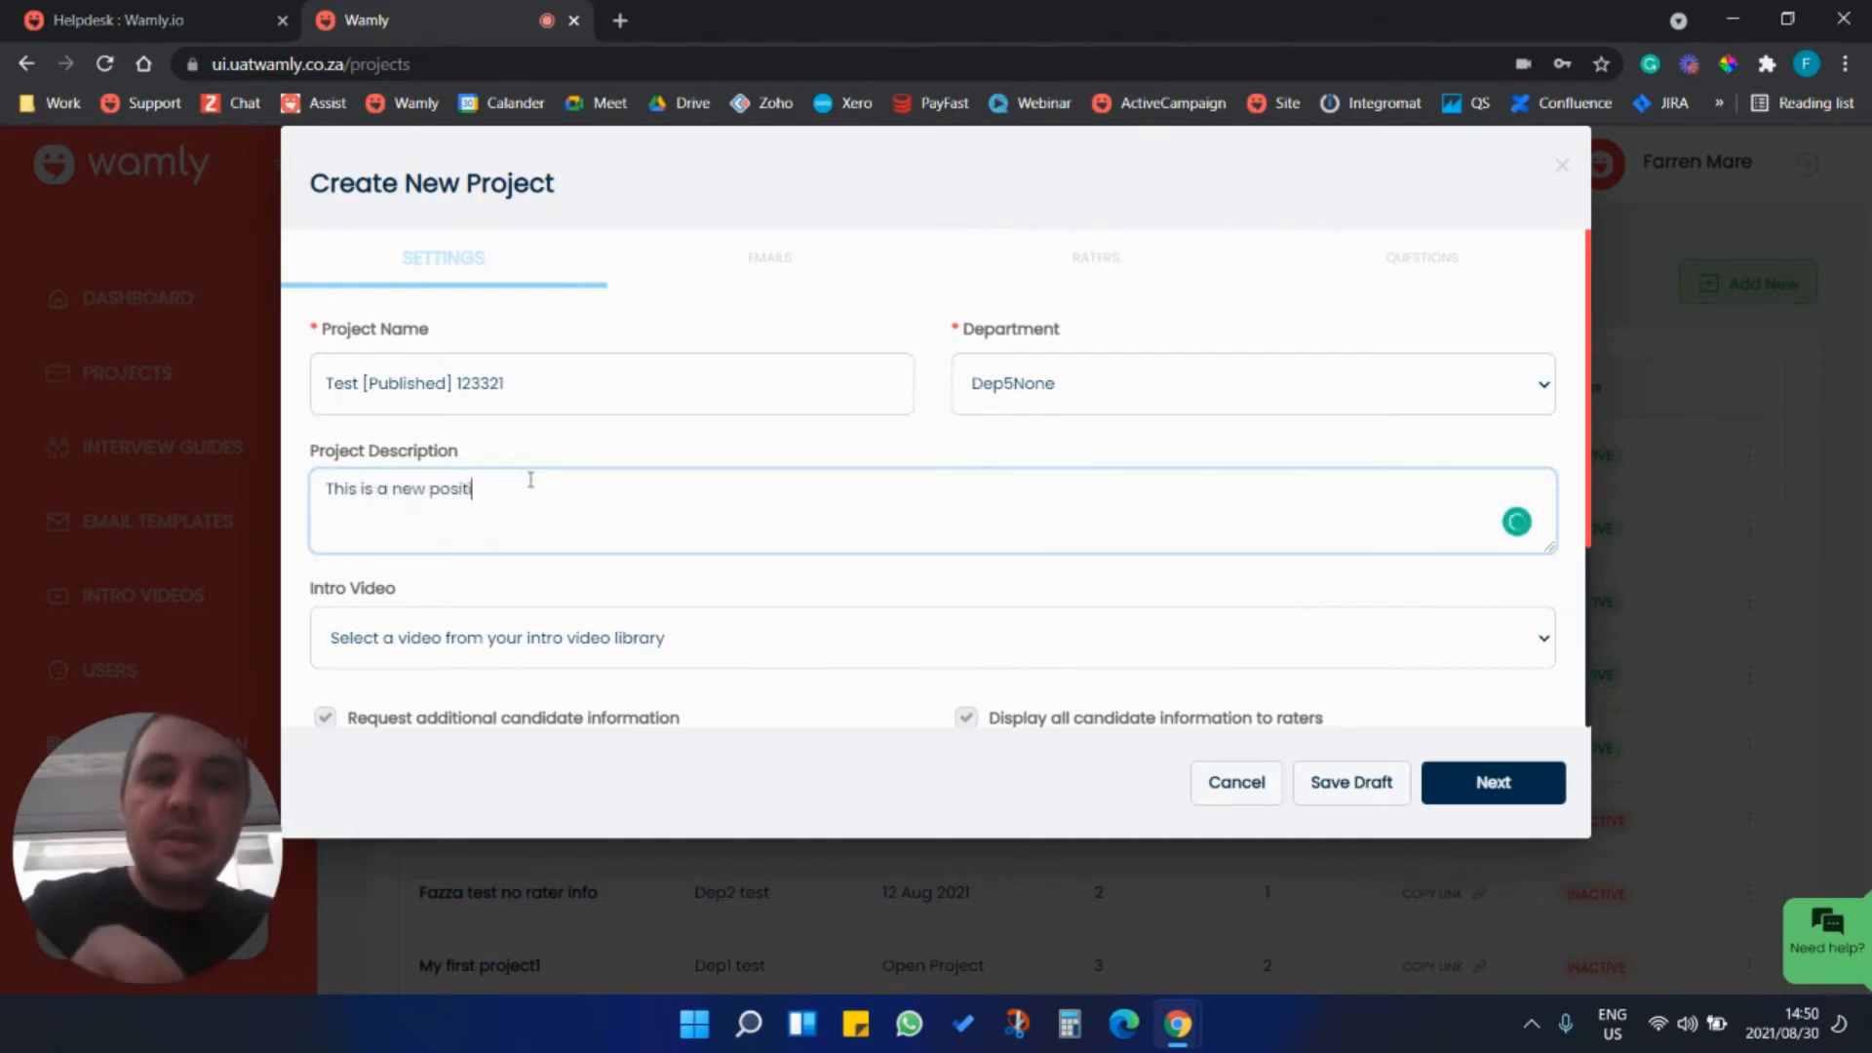
Set the start date to 2021/08/30, make it an open project, and continue to the email settings.
scroll(614, 492, down, 3)
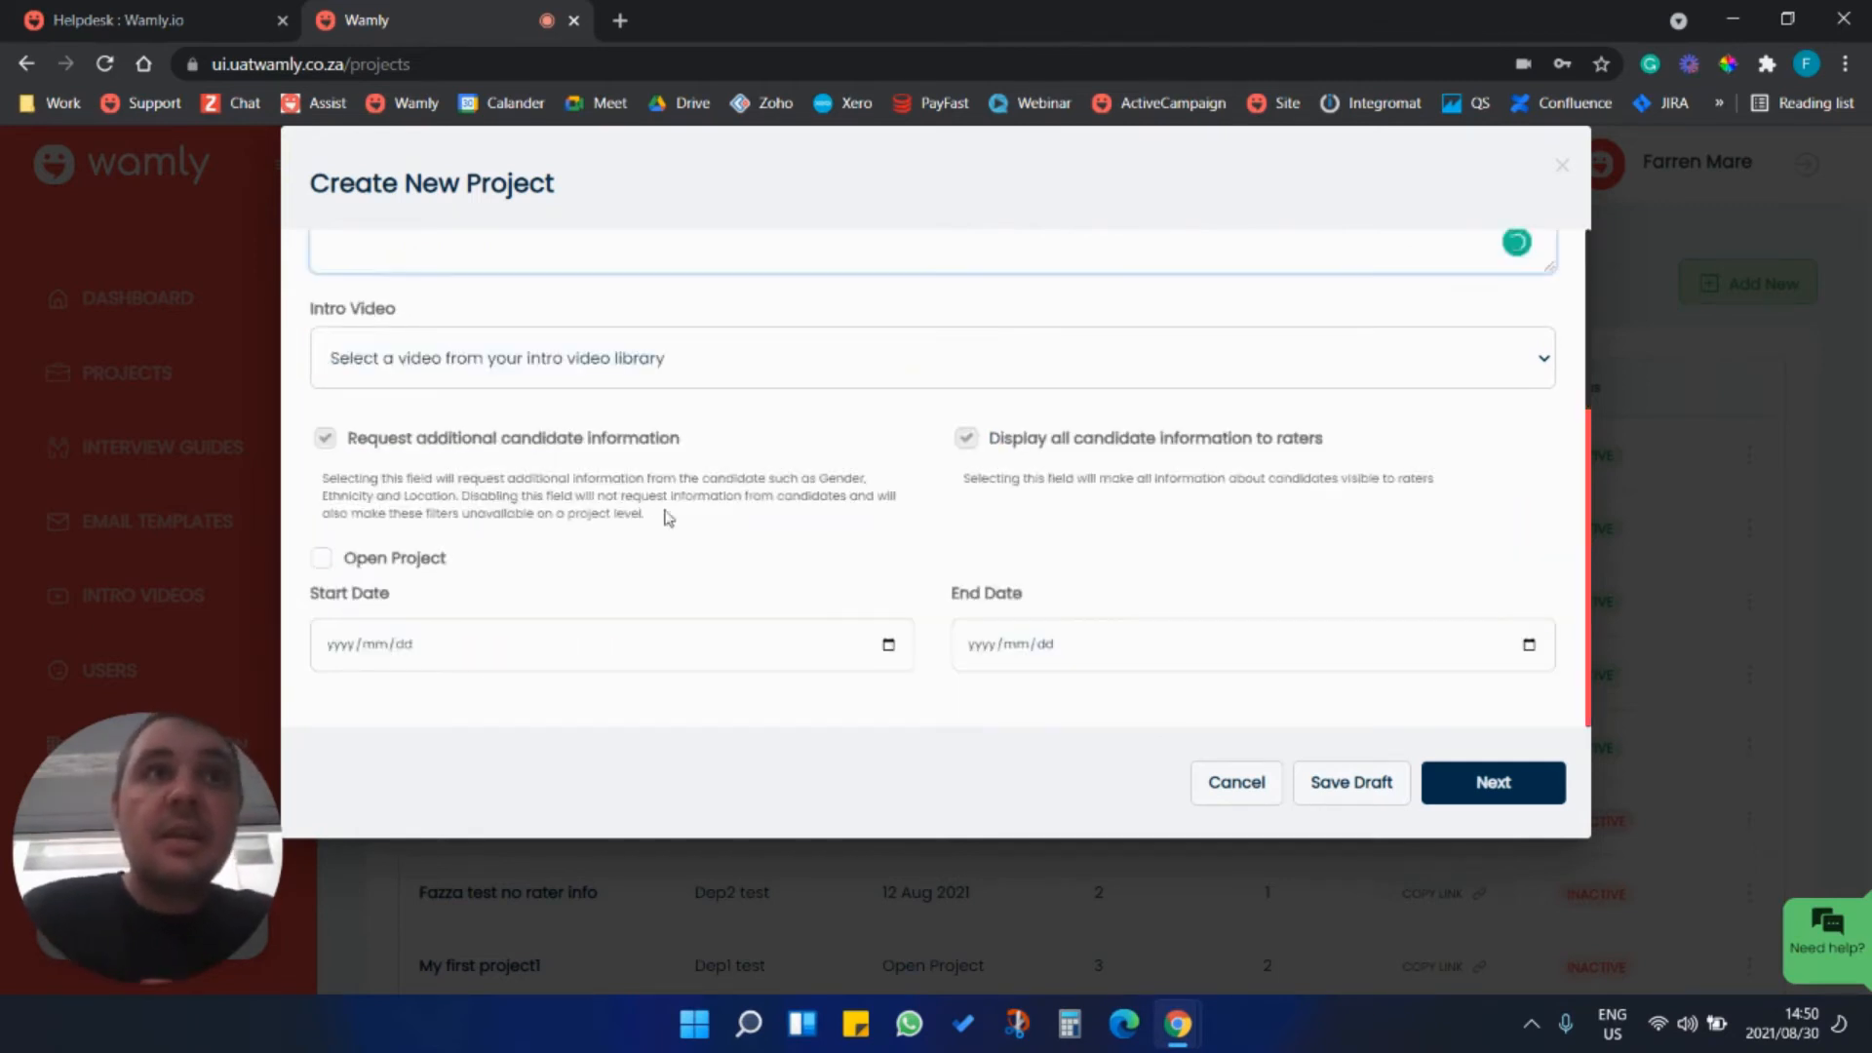
click(888, 644)
click(376, 521)
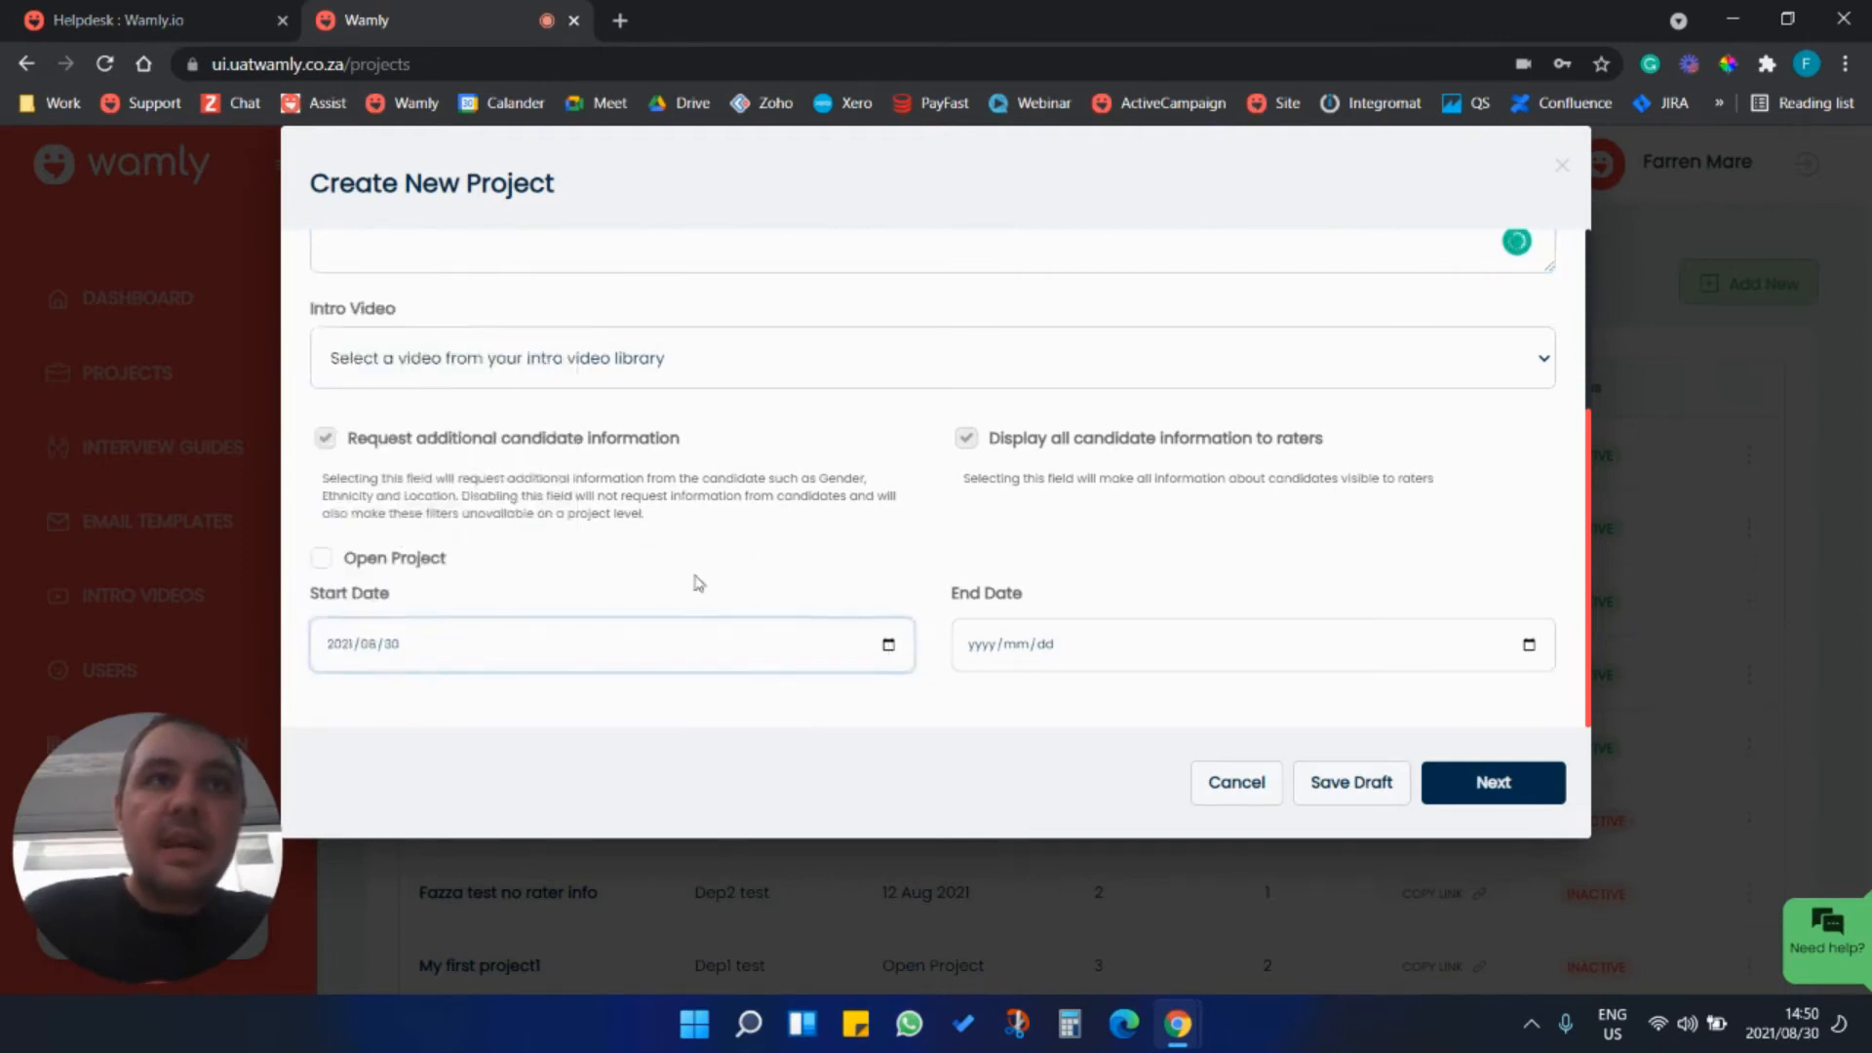
click(322, 560)
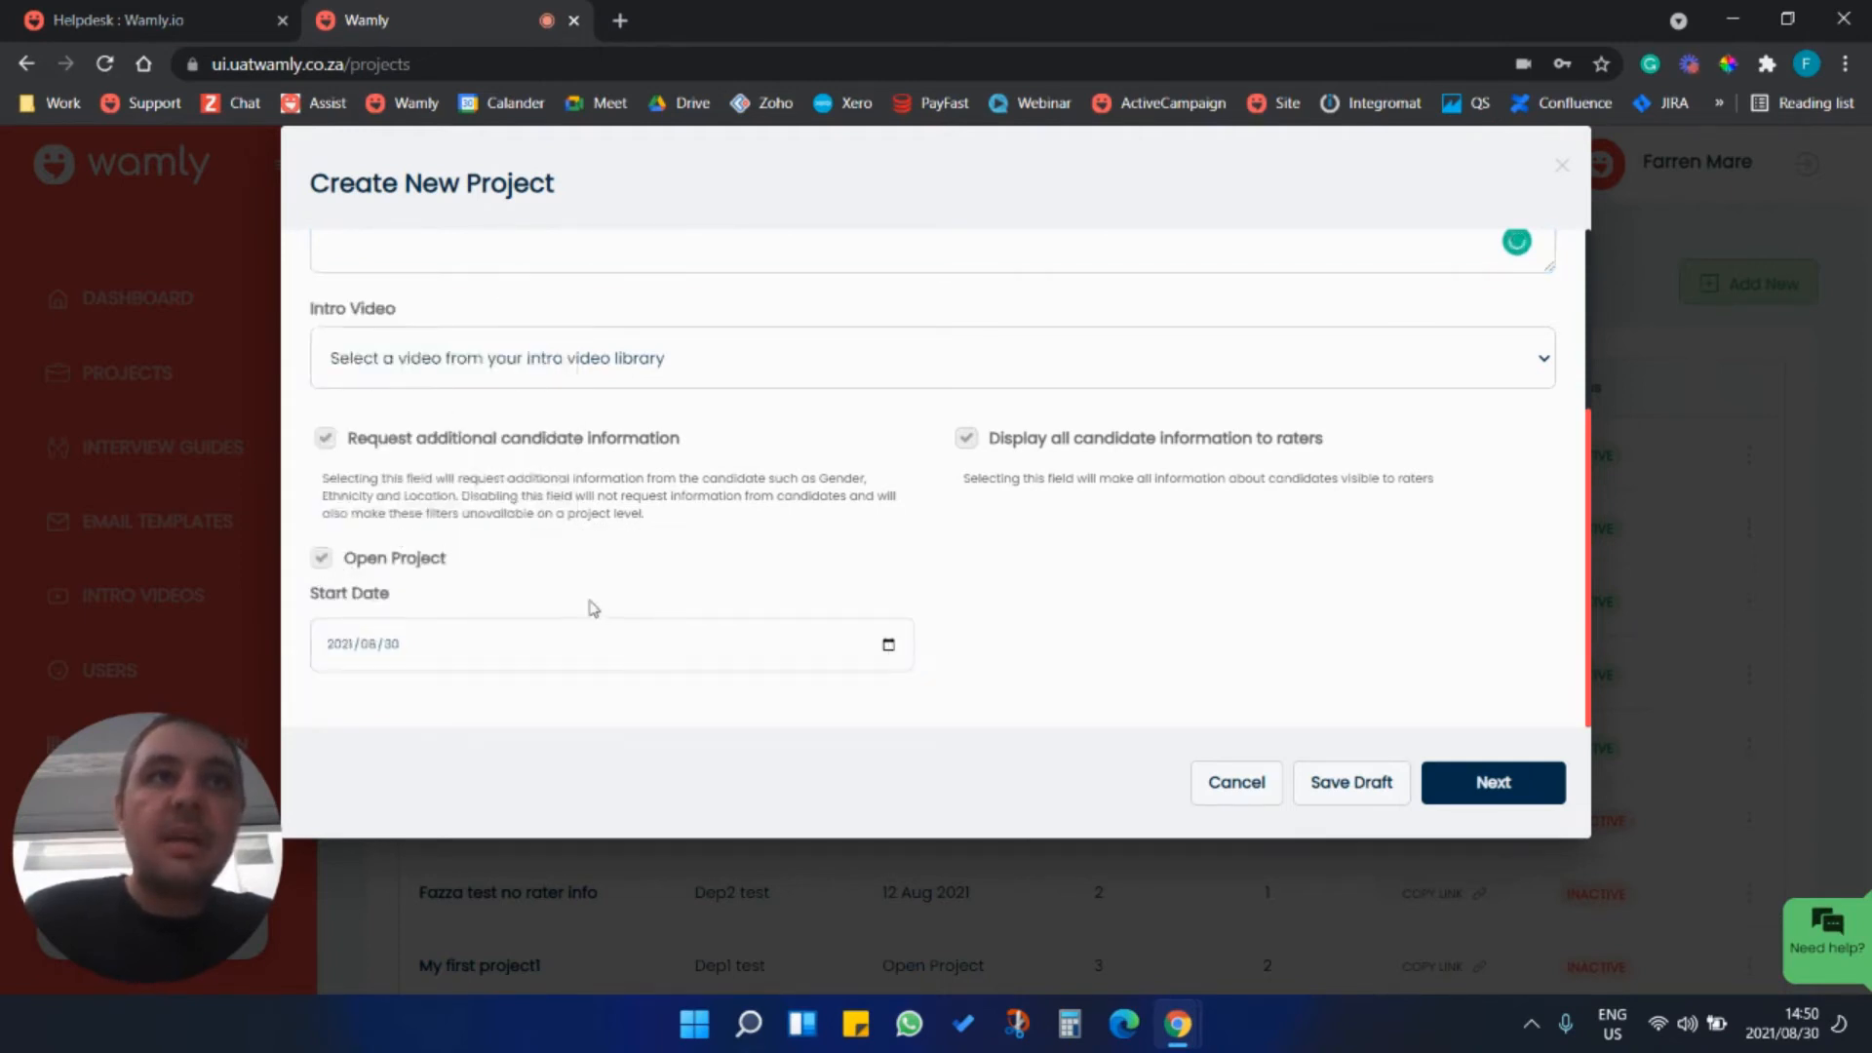
scroll(1027, 622, up, 3)
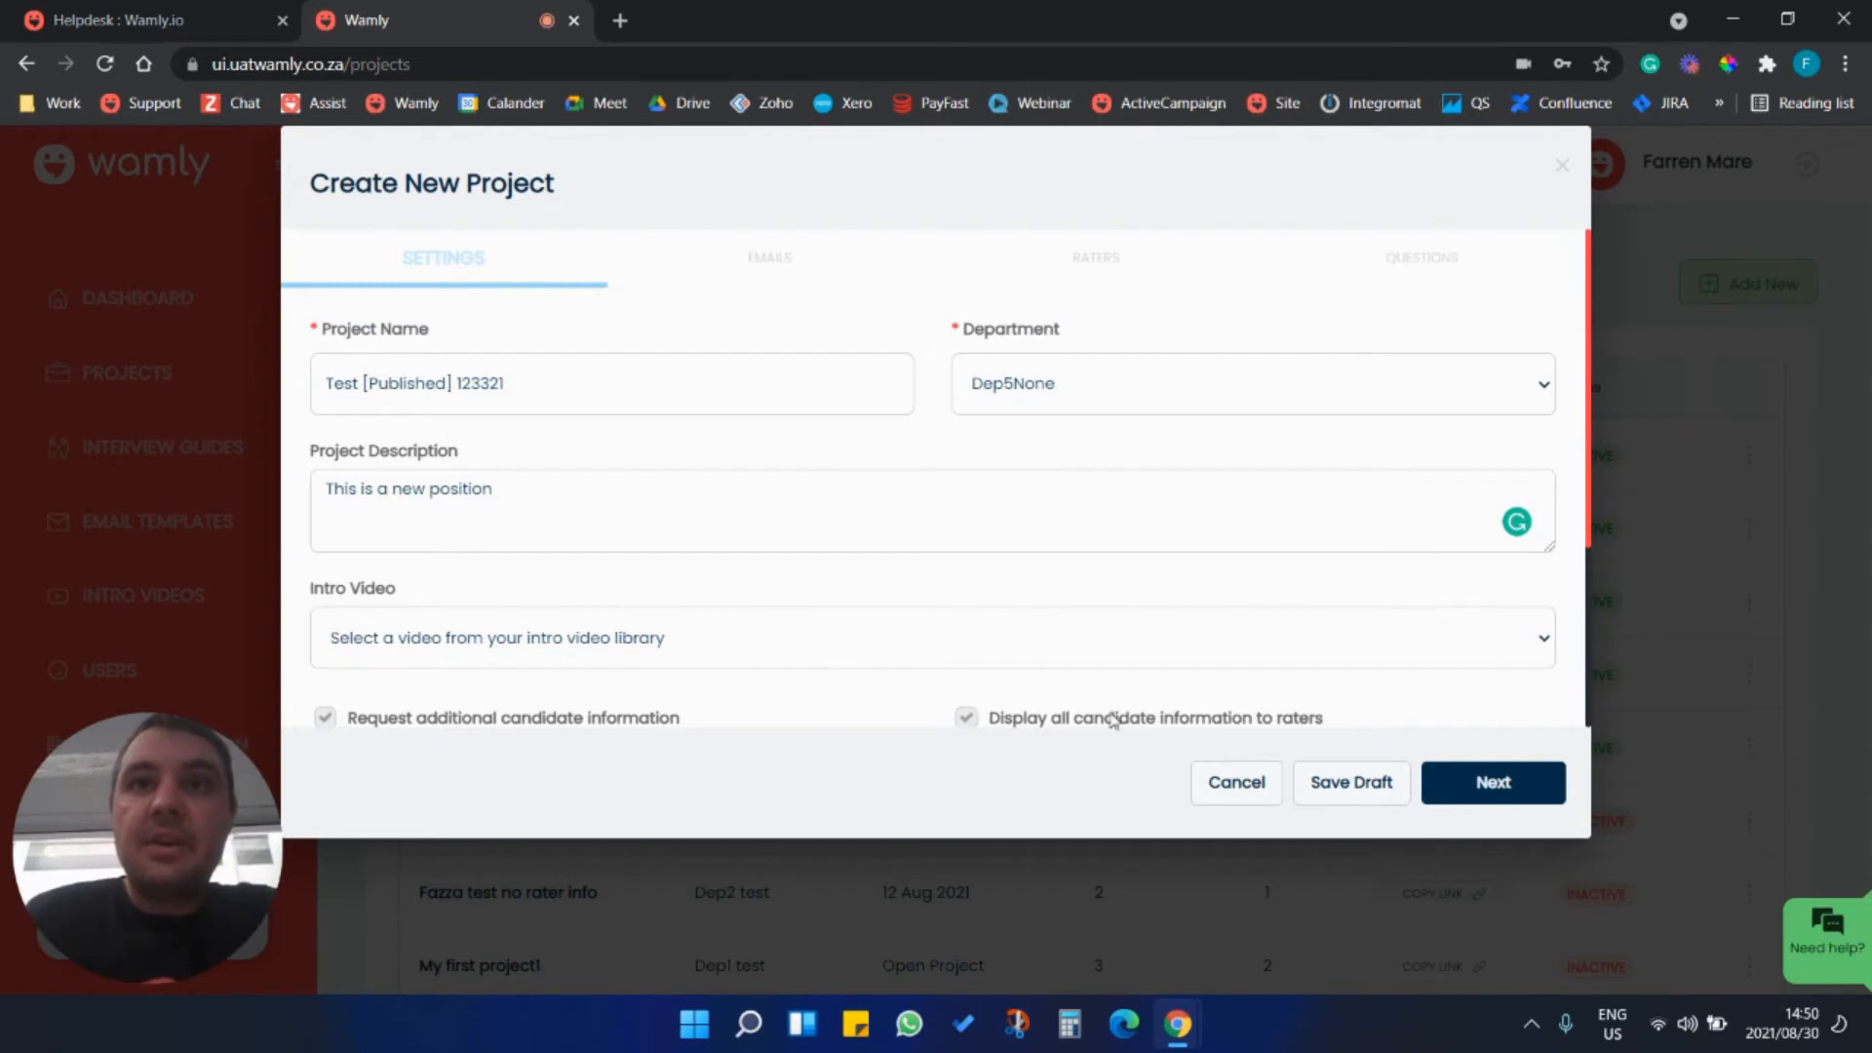
scroll(1062, 529, down, 3)
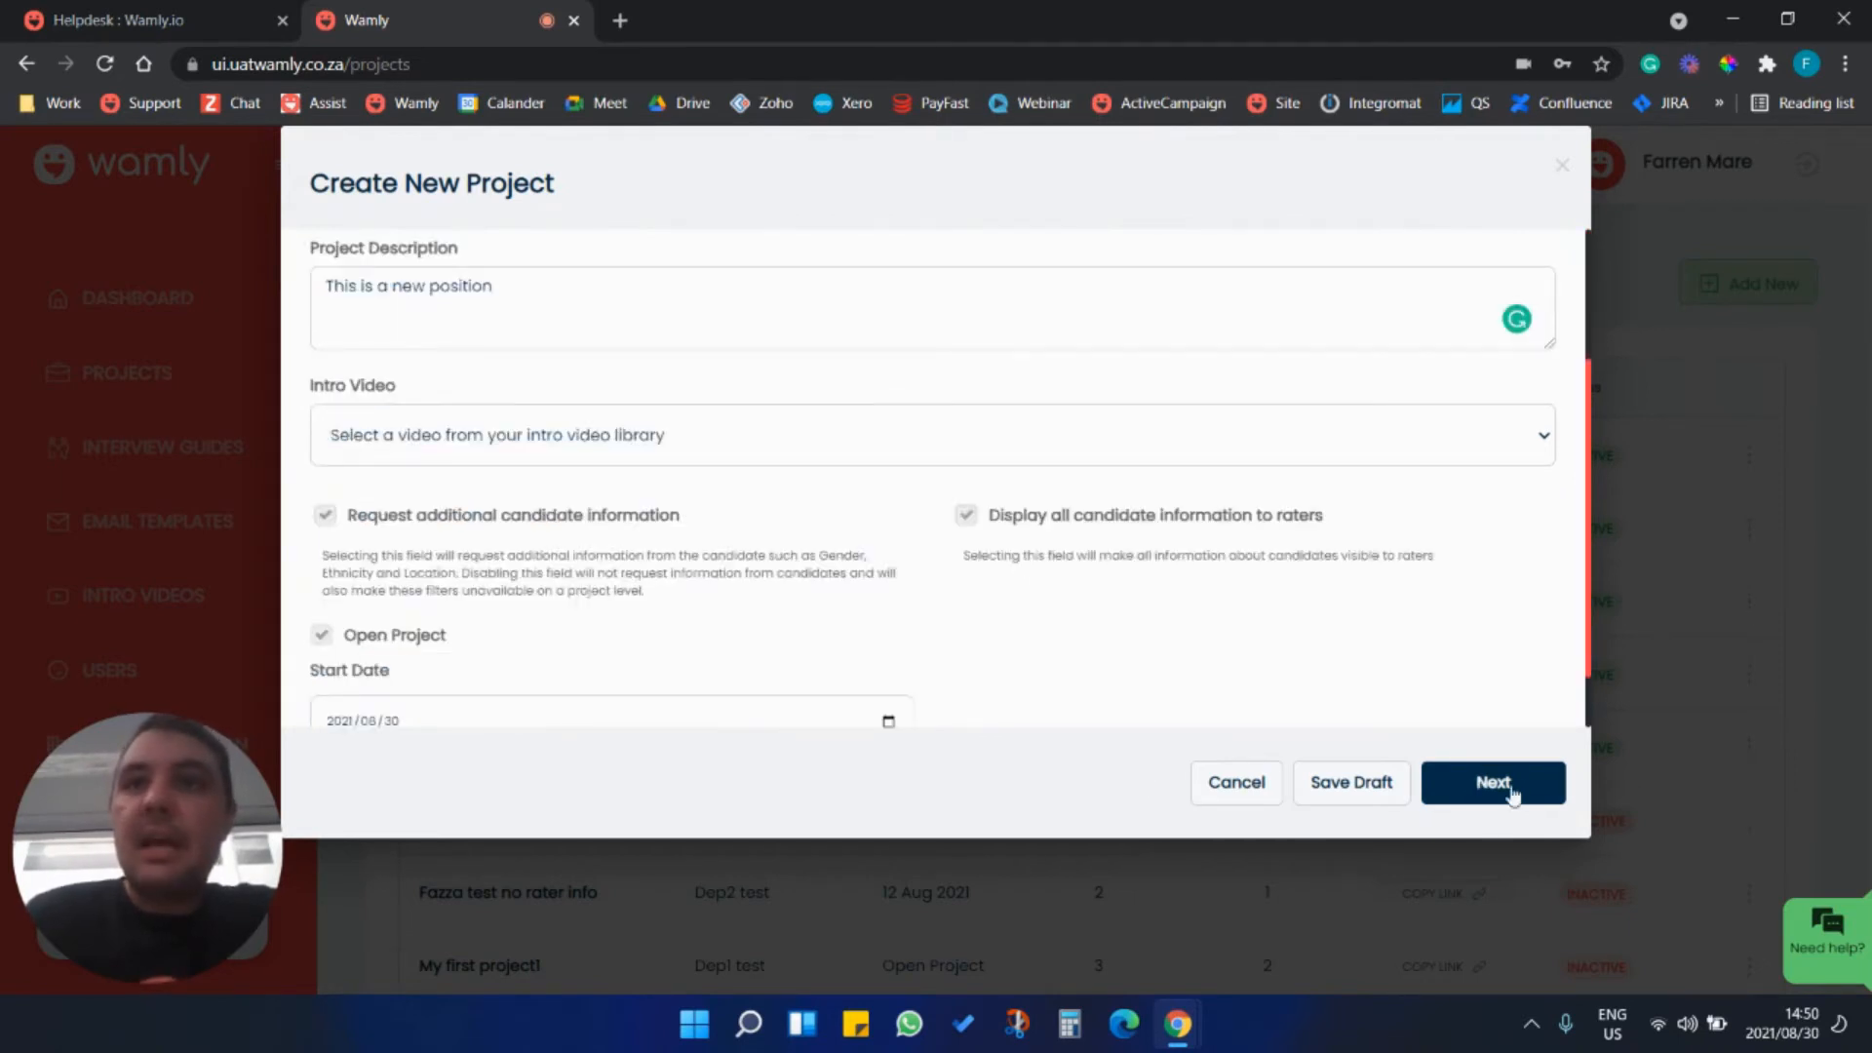
click(1509, 788)
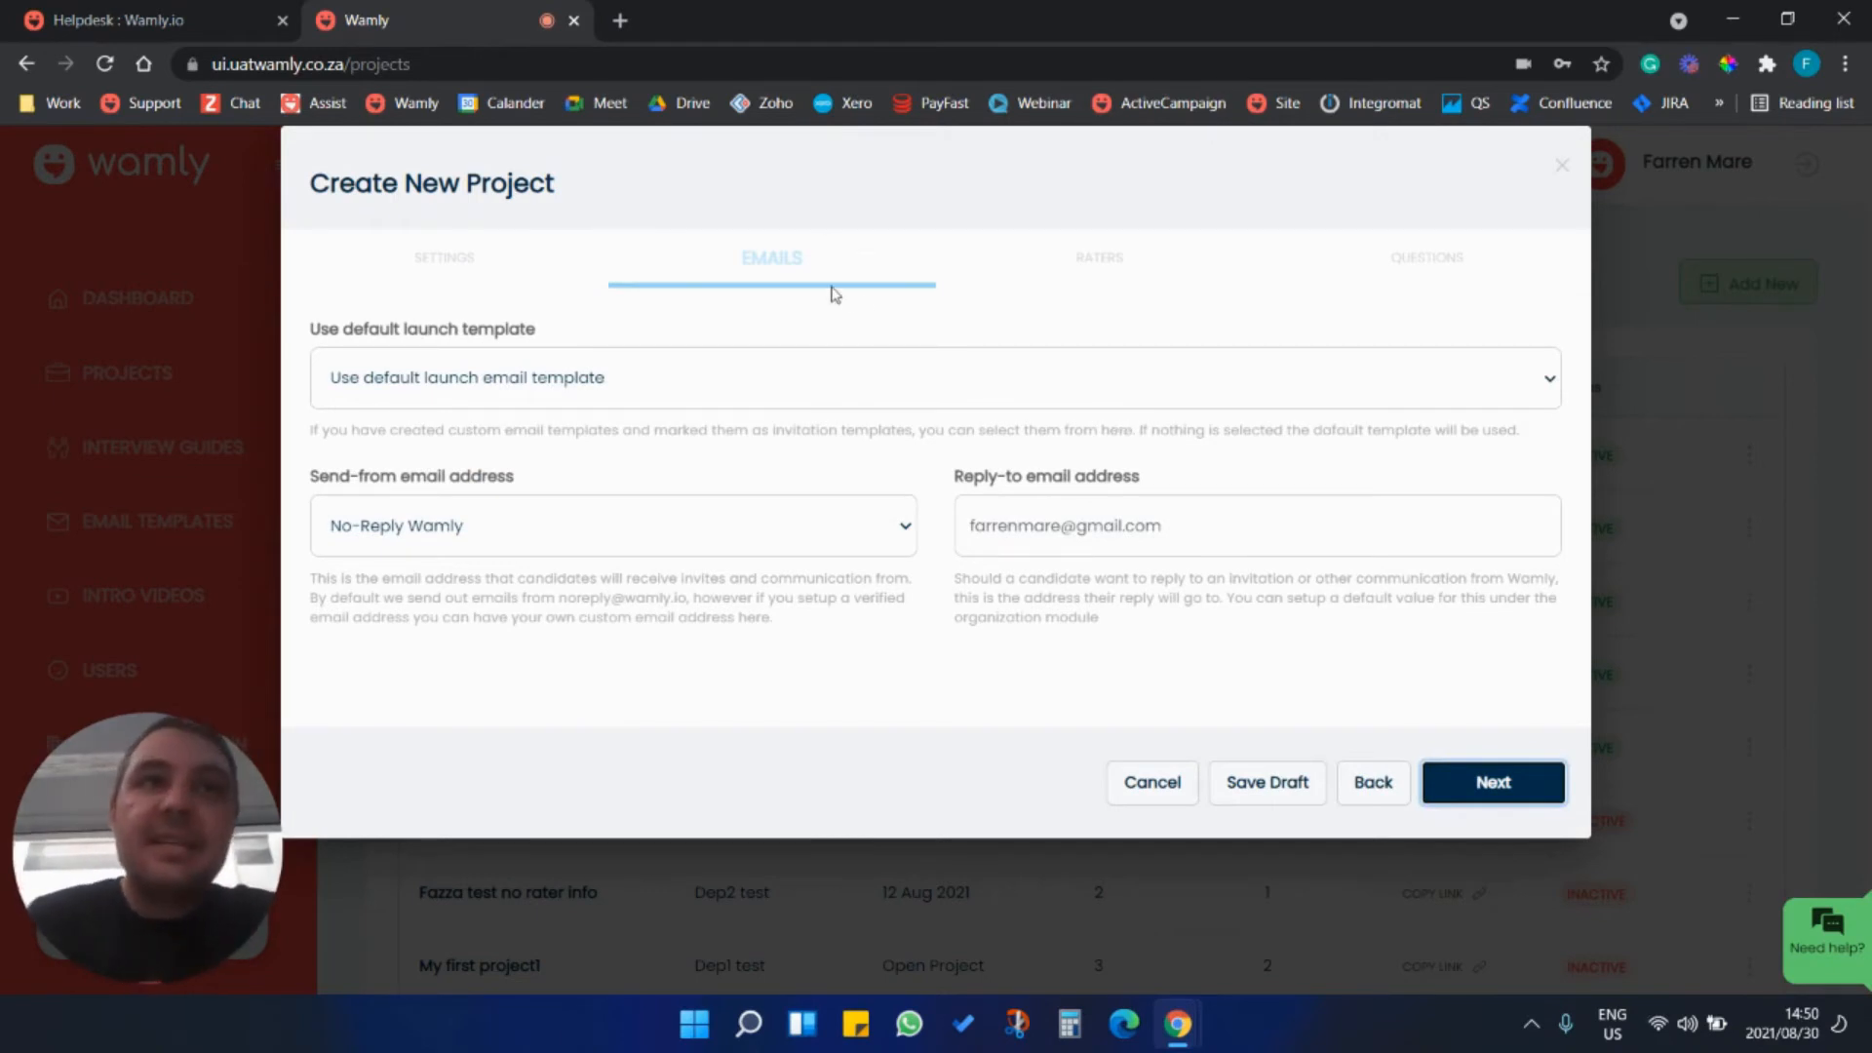
Keep the default launch email template for the project and continue to the raters.
click(751, 395)
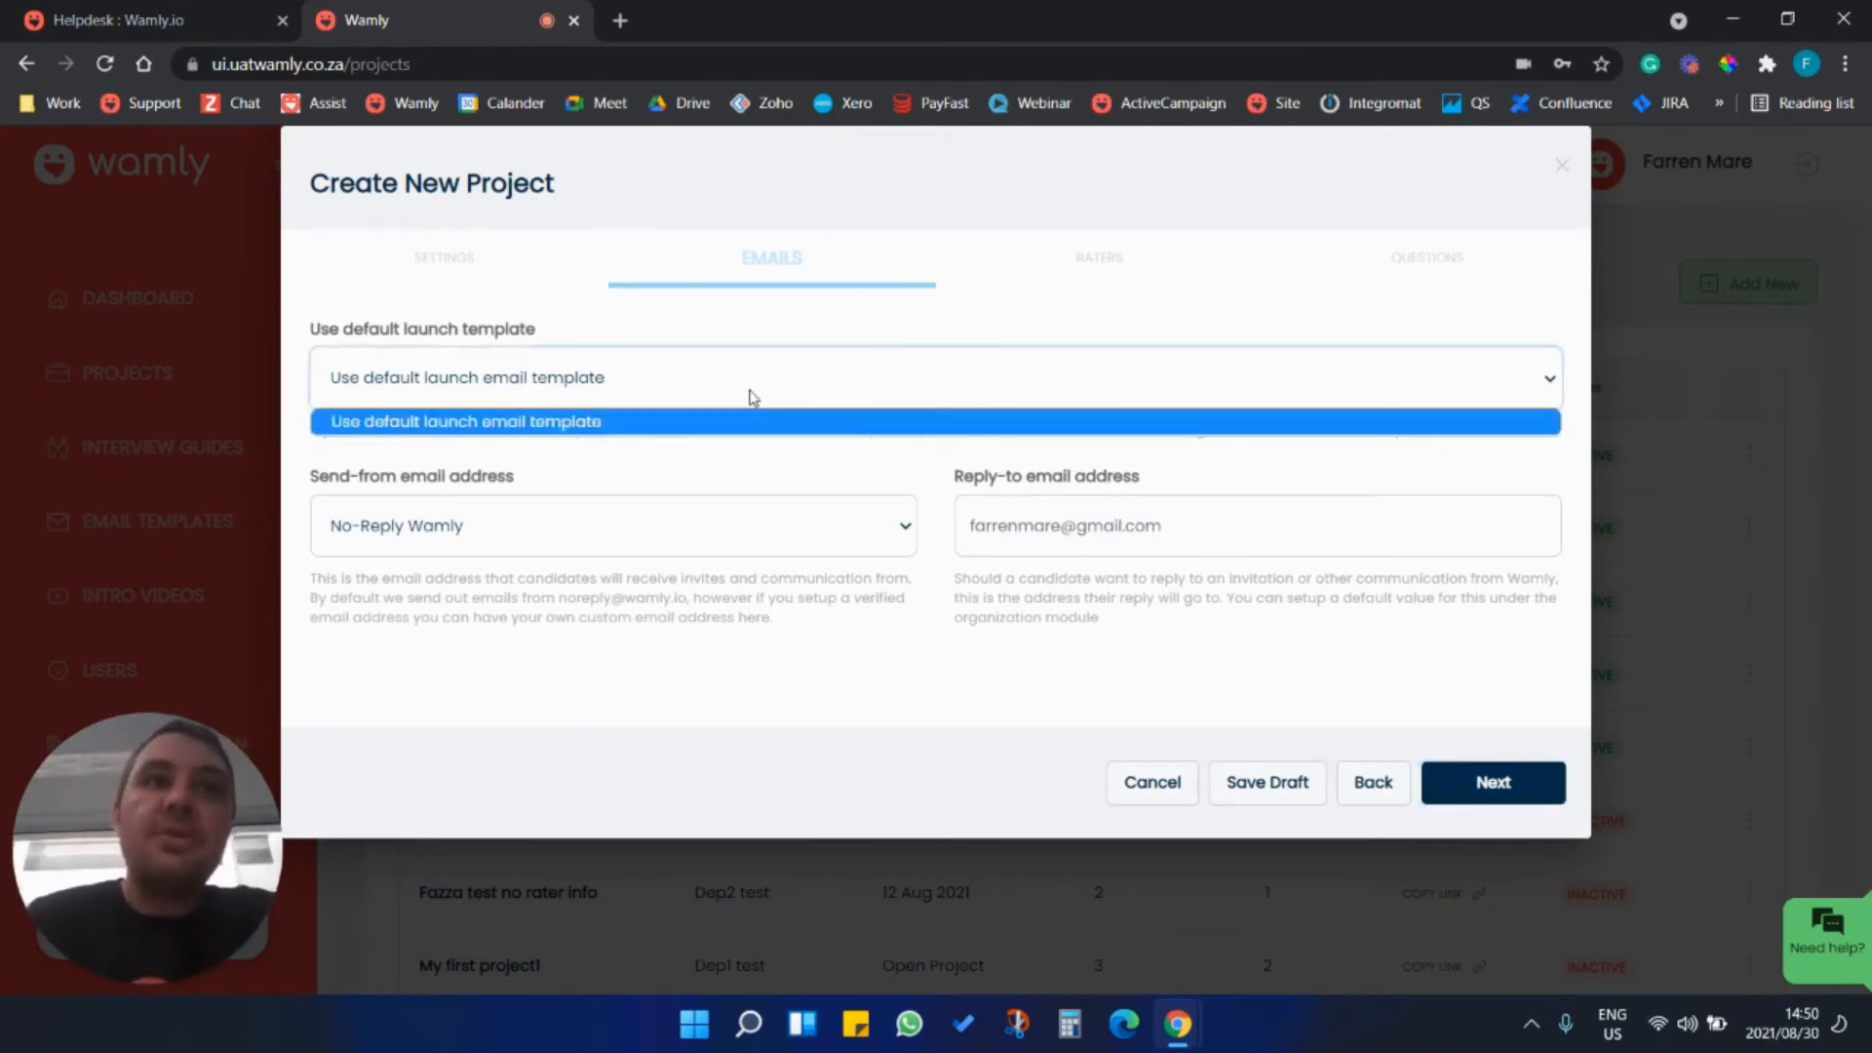
click(761, 401)
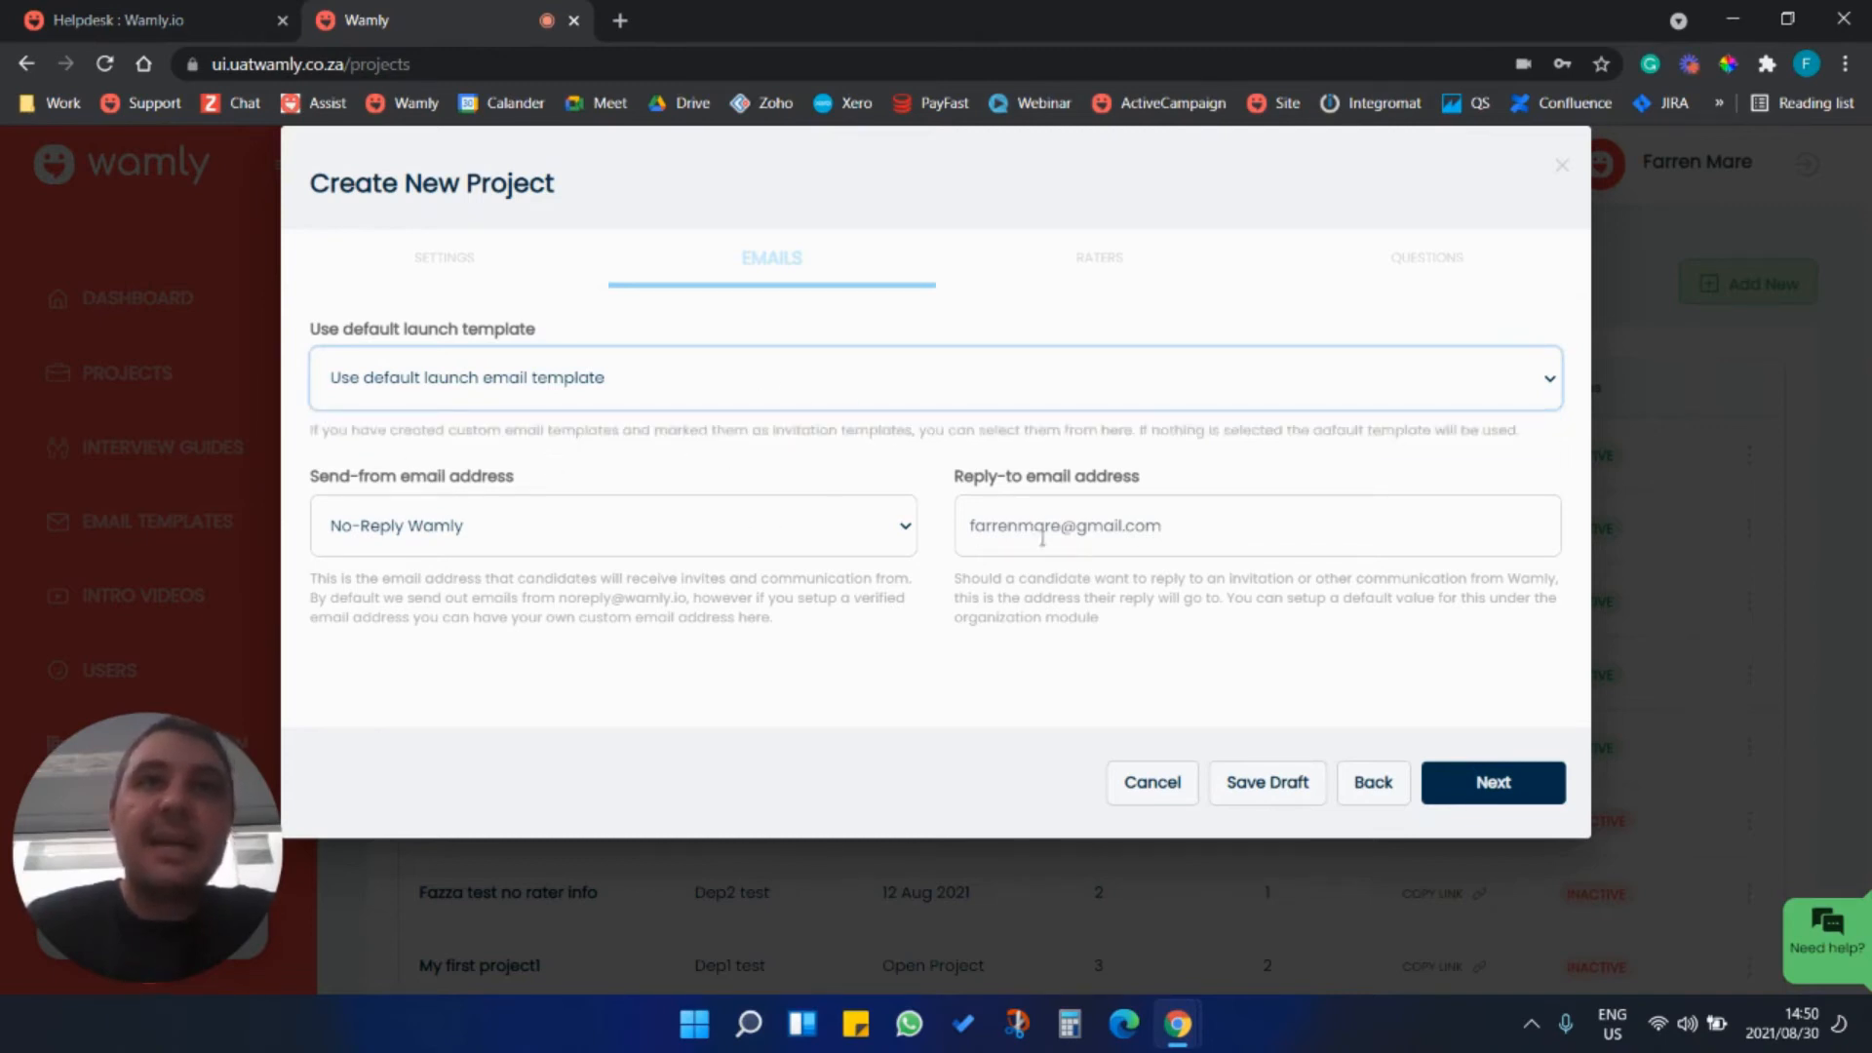
click(1494, 788)
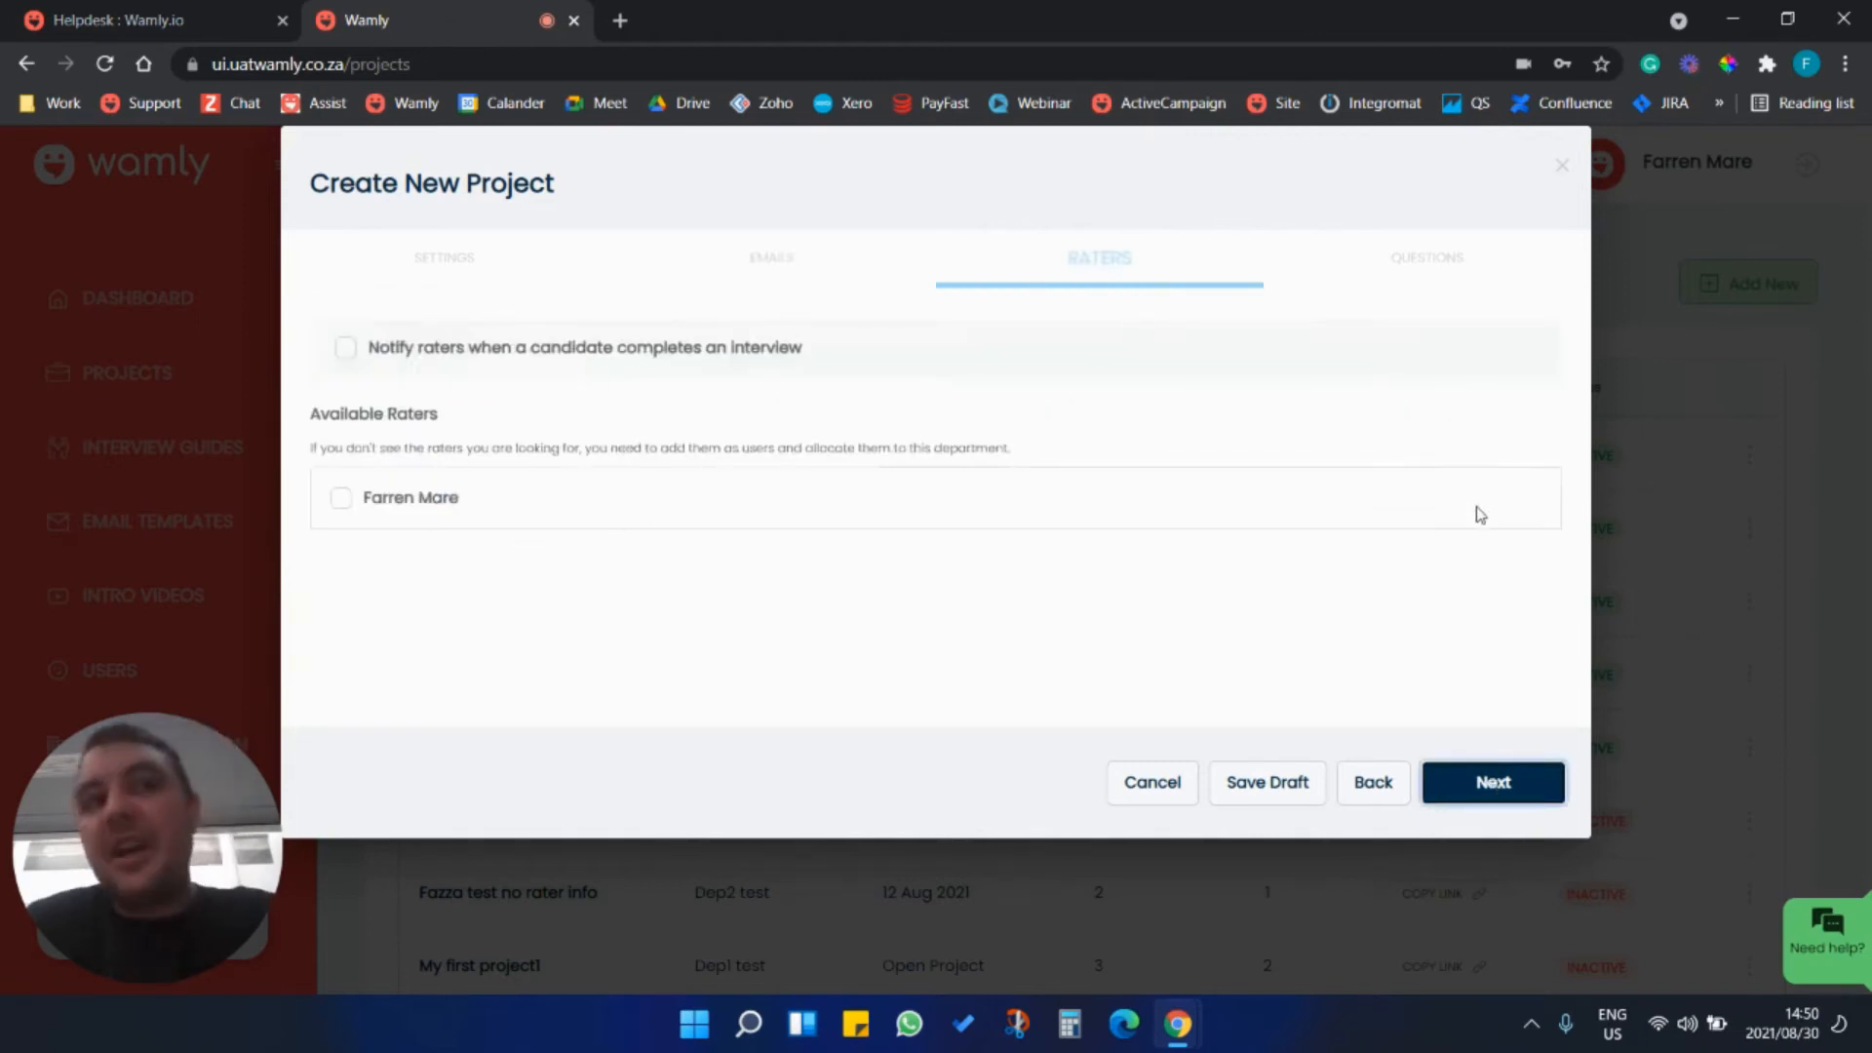
Select the available rater, turn on rater notifications for completed interviews, and continue to the questions.
click(338, 501)
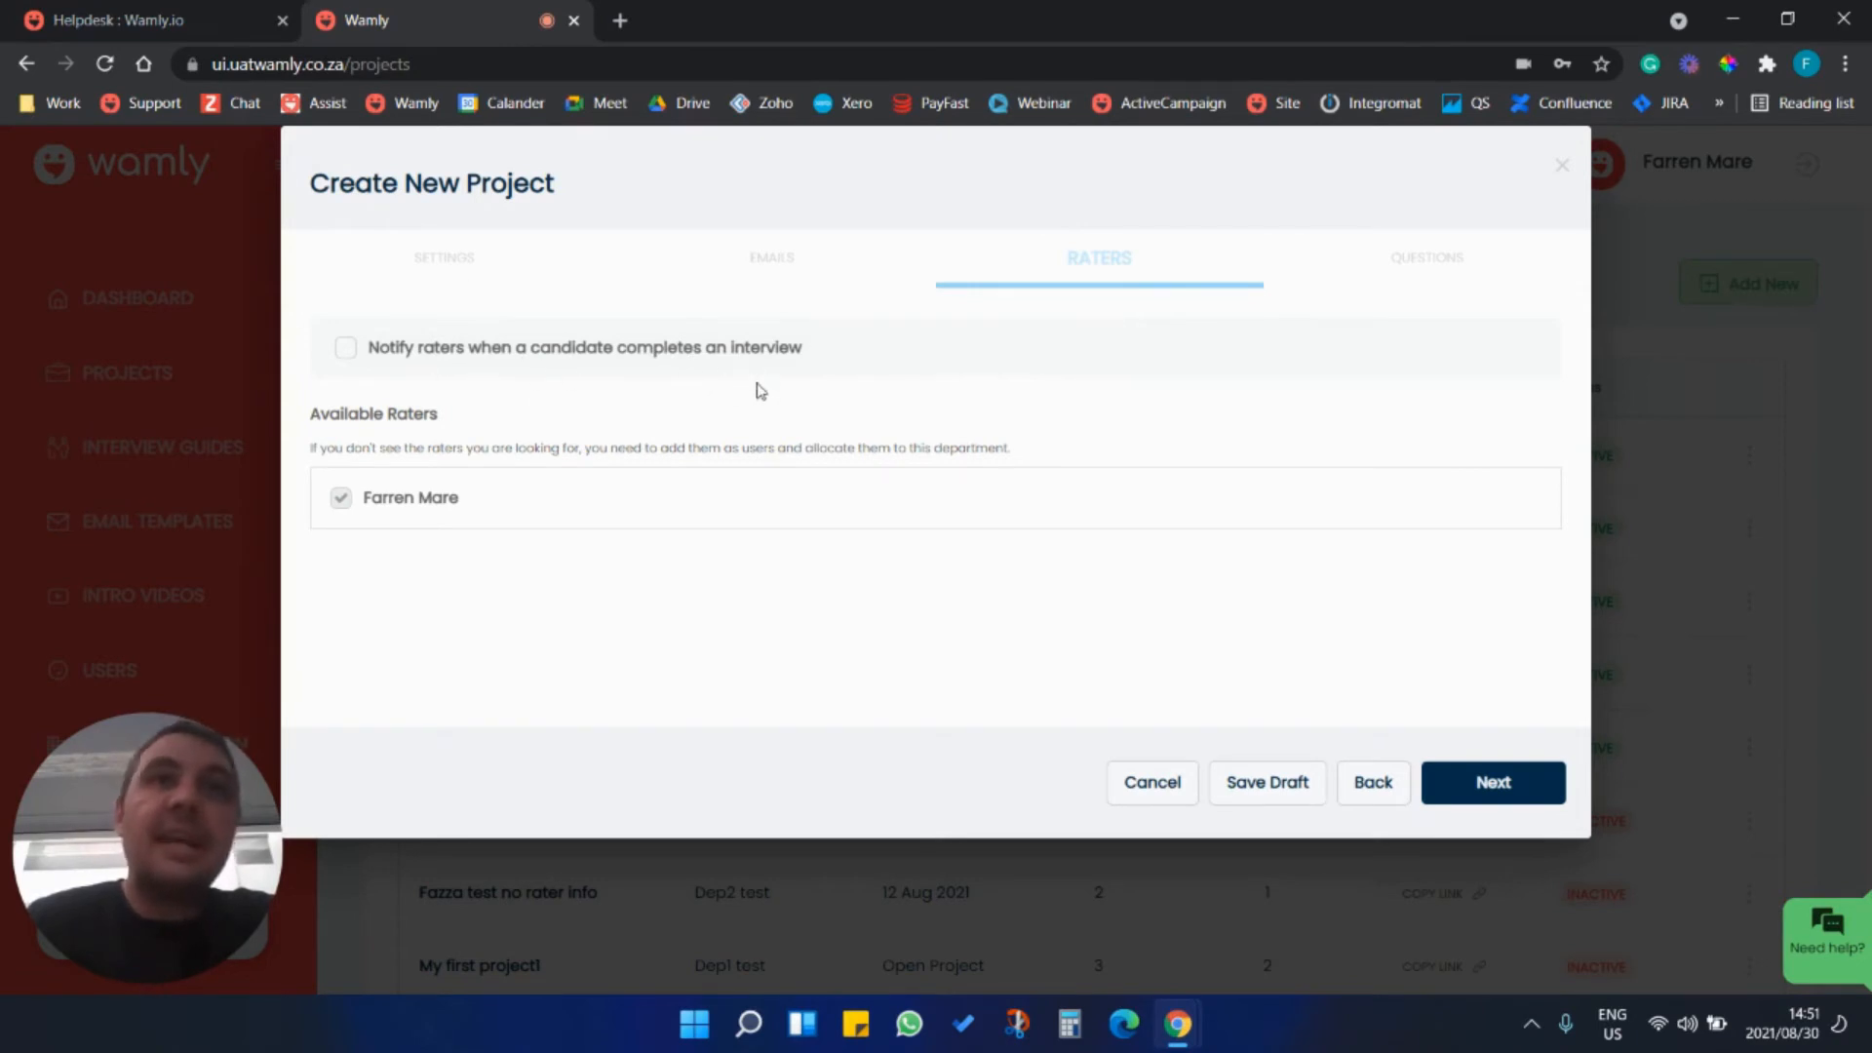
click(348, 351)
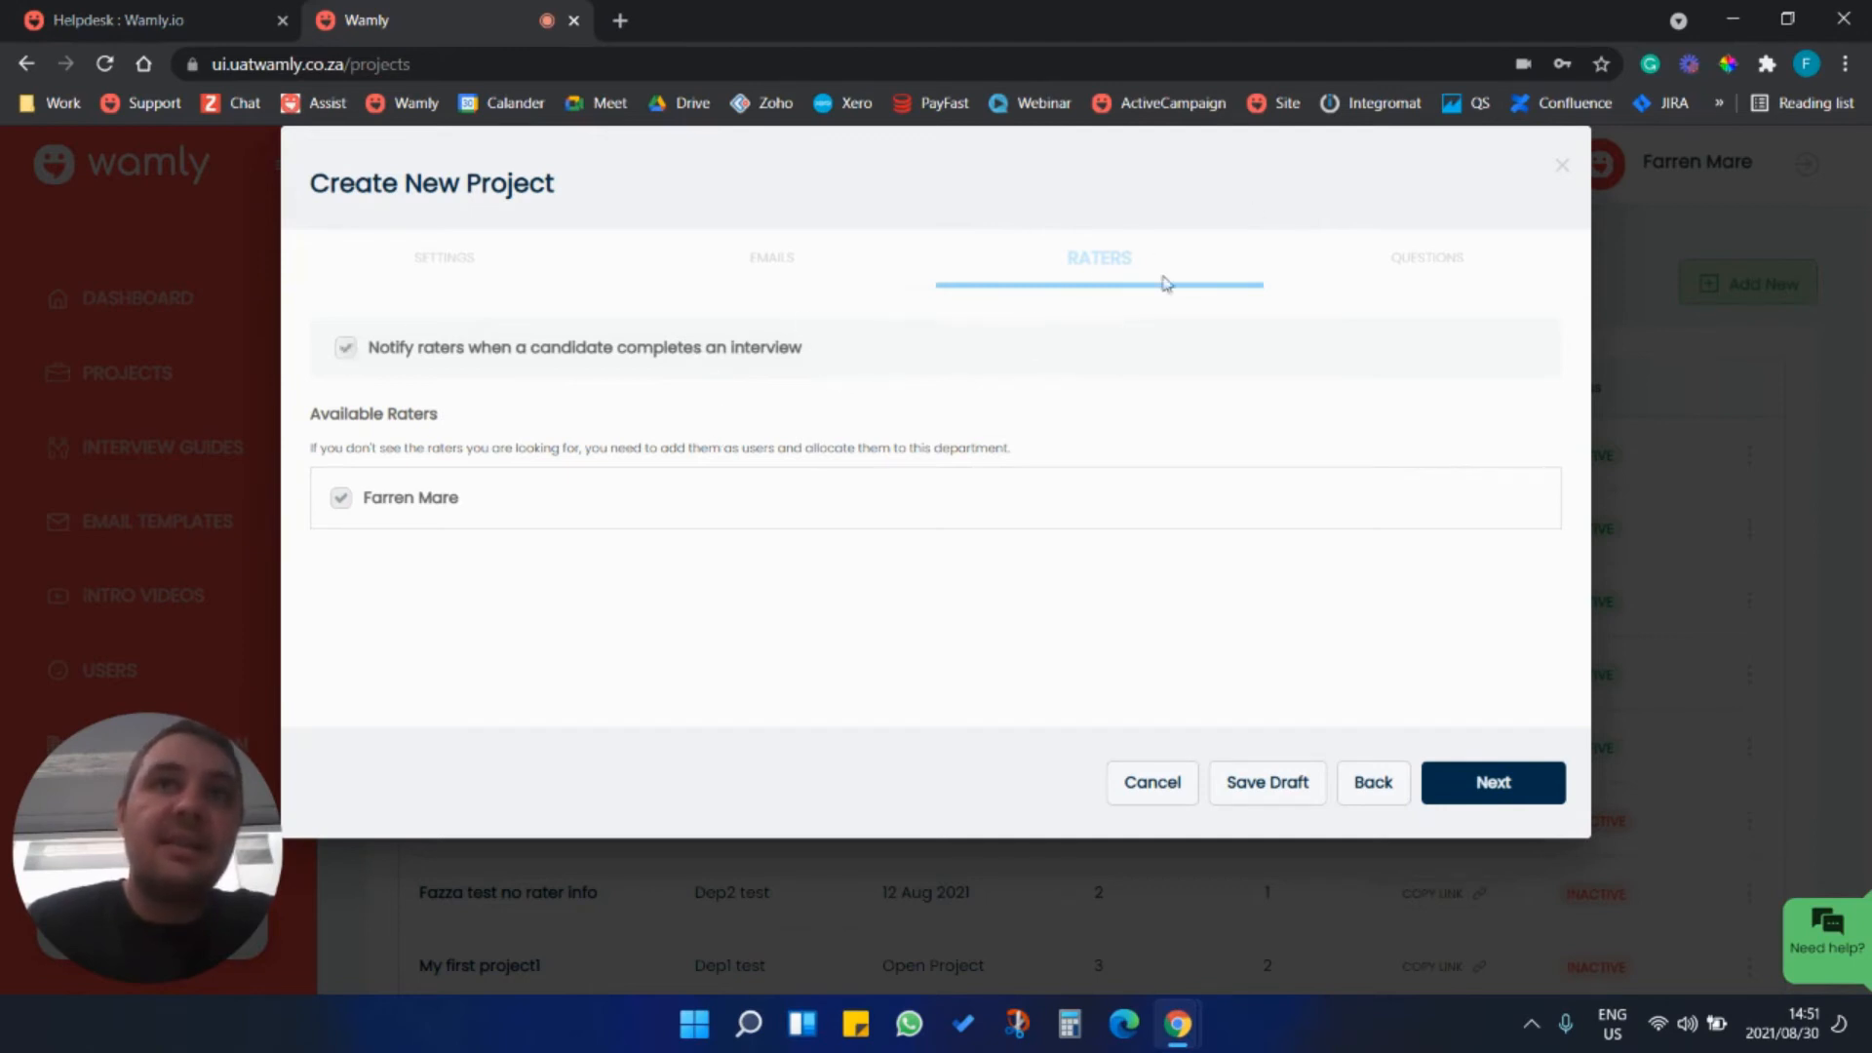
click(1484, 784)
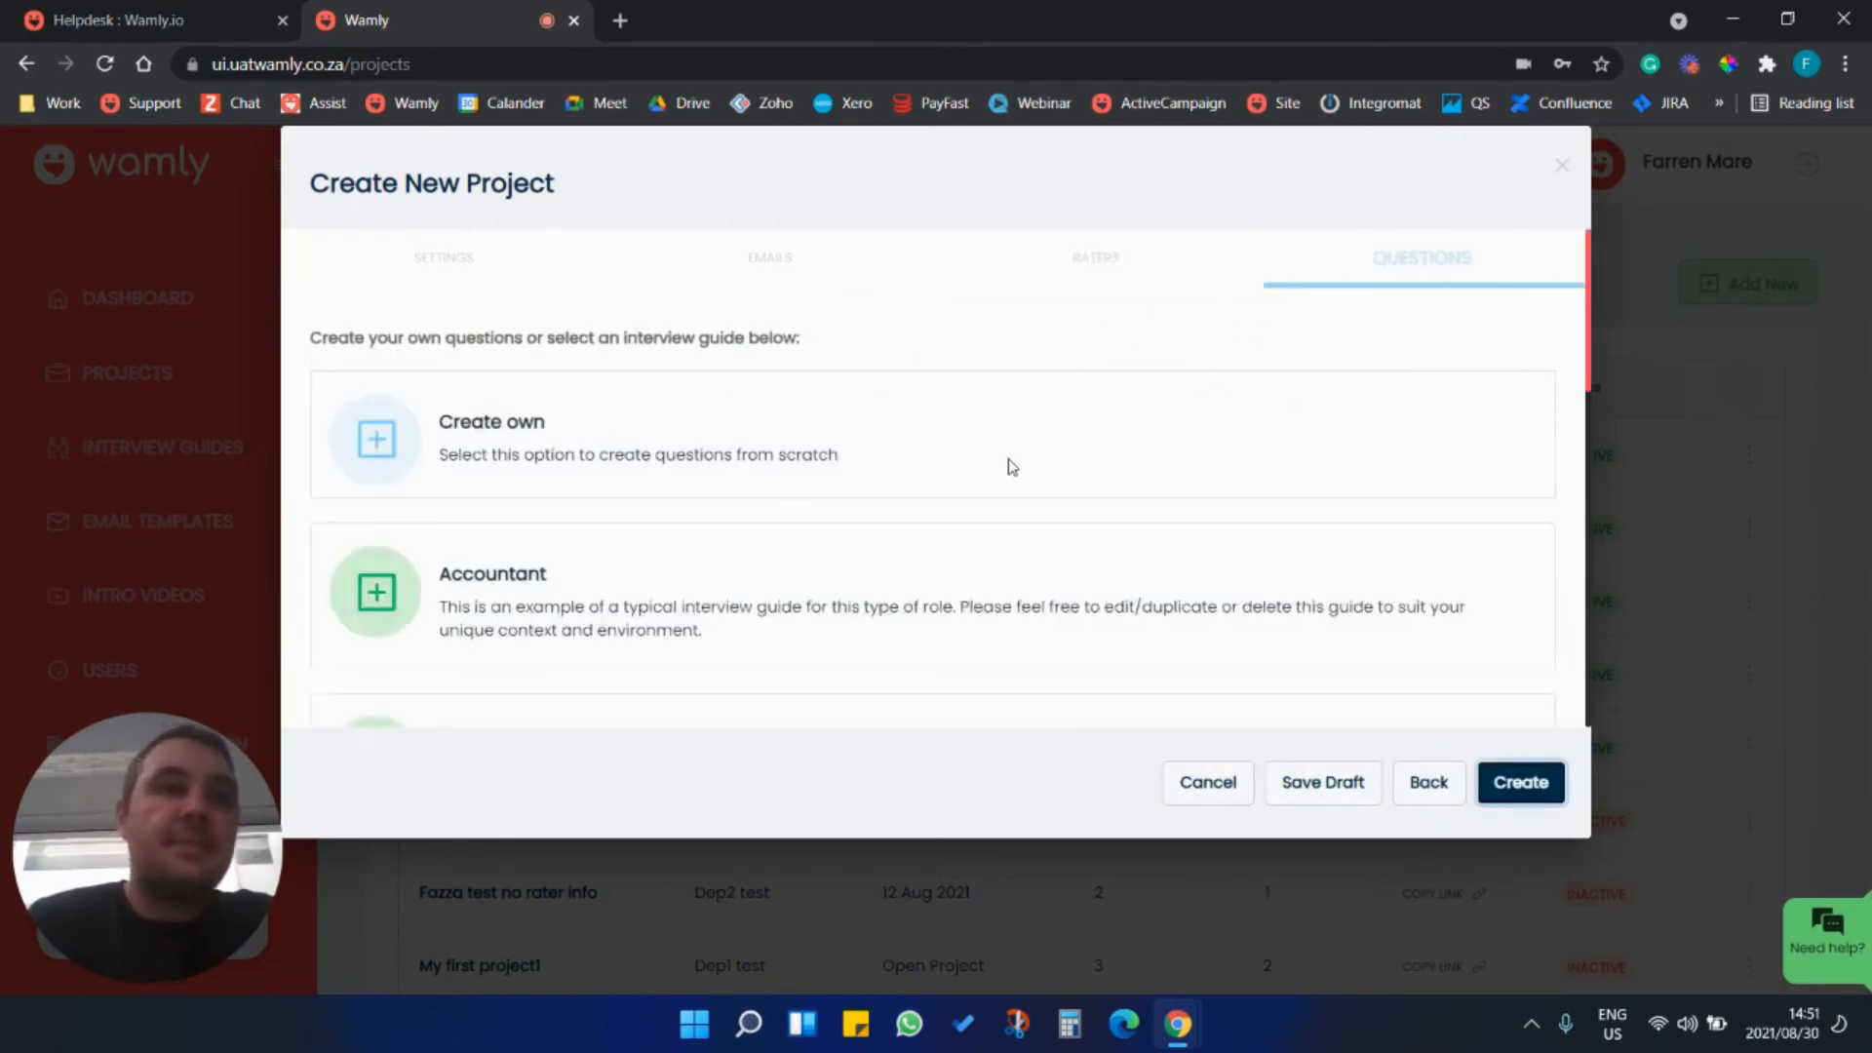
Load the questions from the Accountant interview guide and create the project.
click(389, 604)
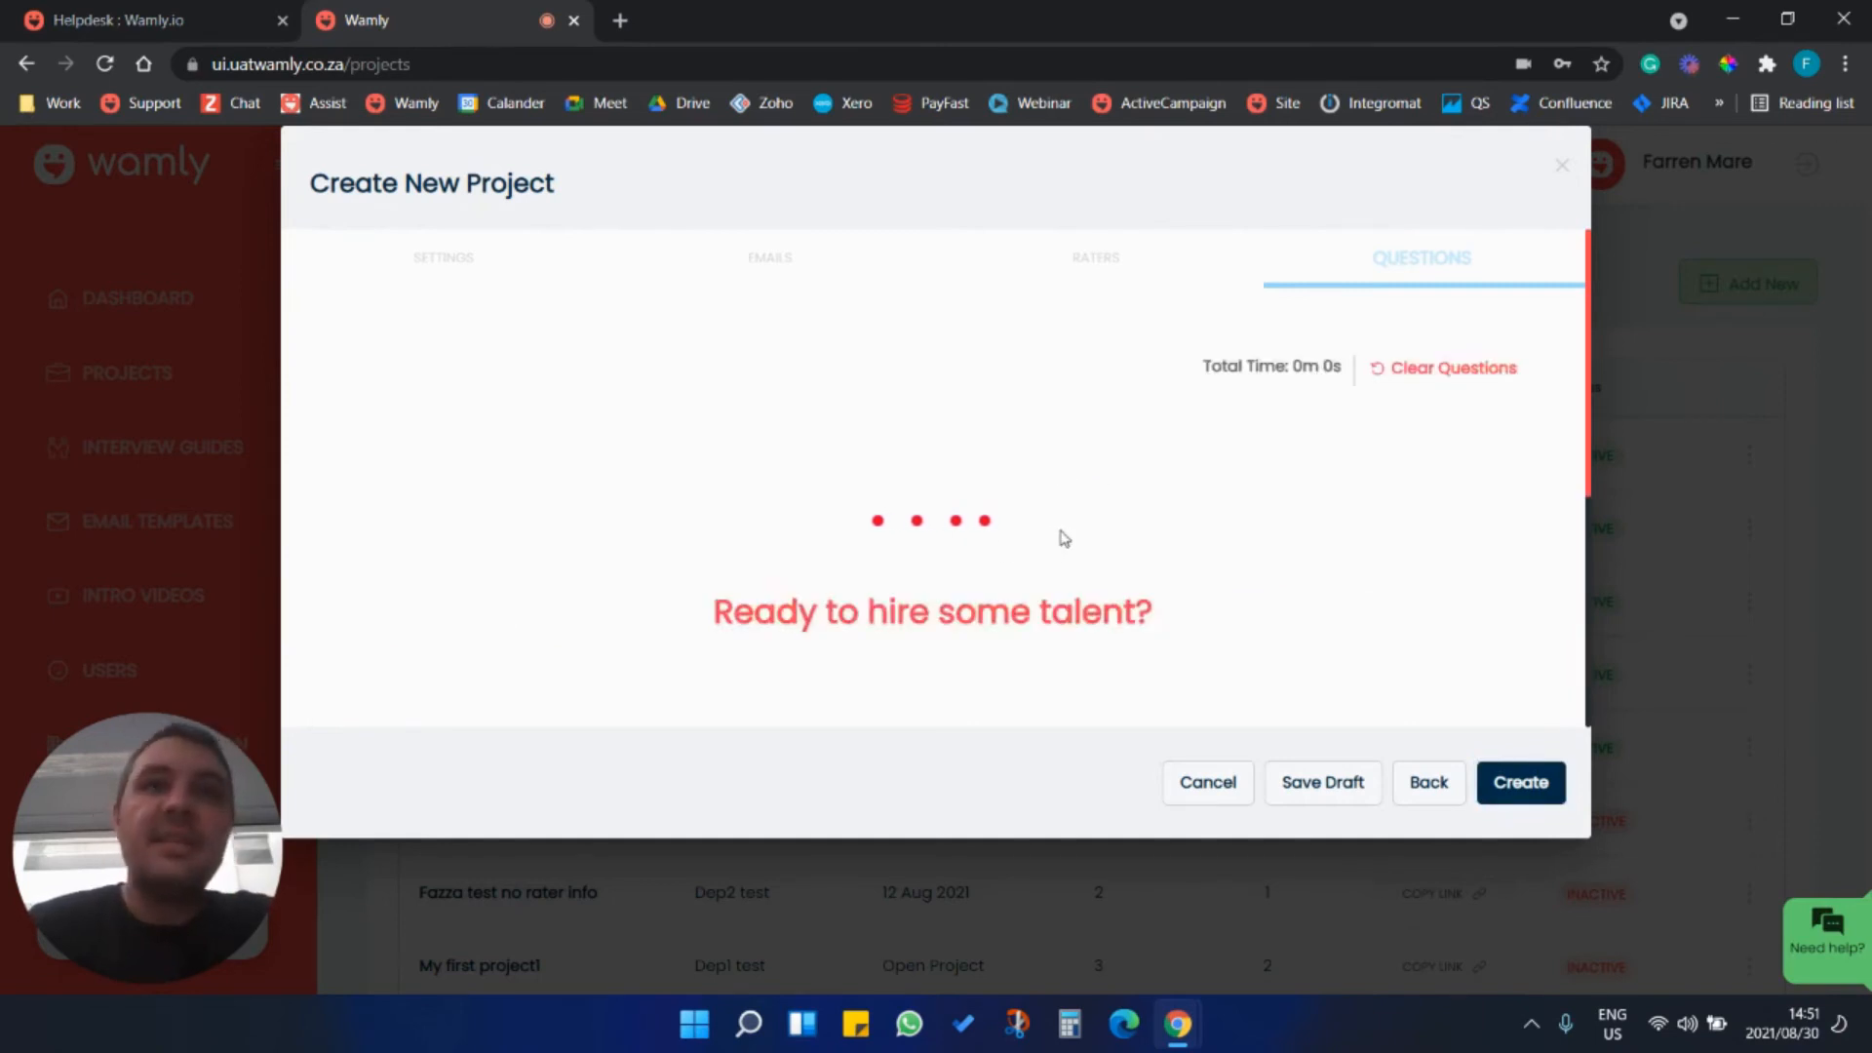
scroll(1066, 376, down, 2)
scroll(1061, 422, up, 2)
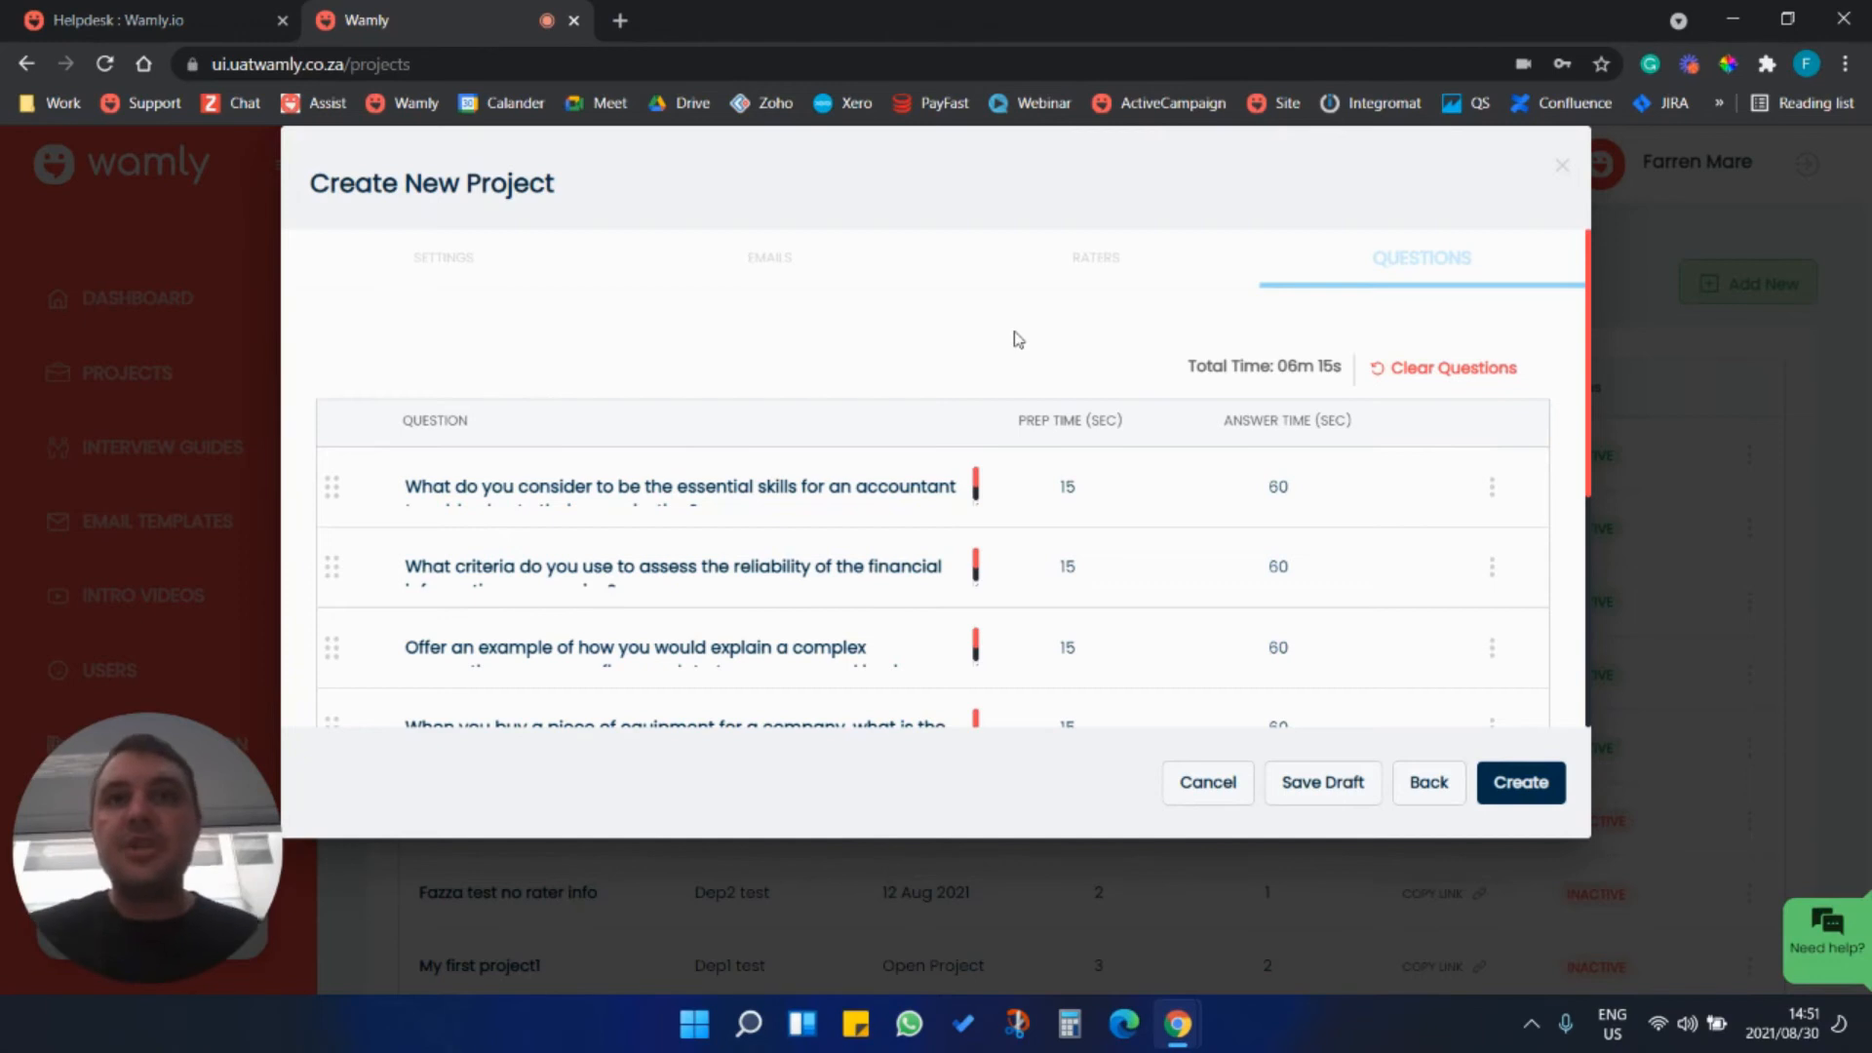
click(1532, 792)
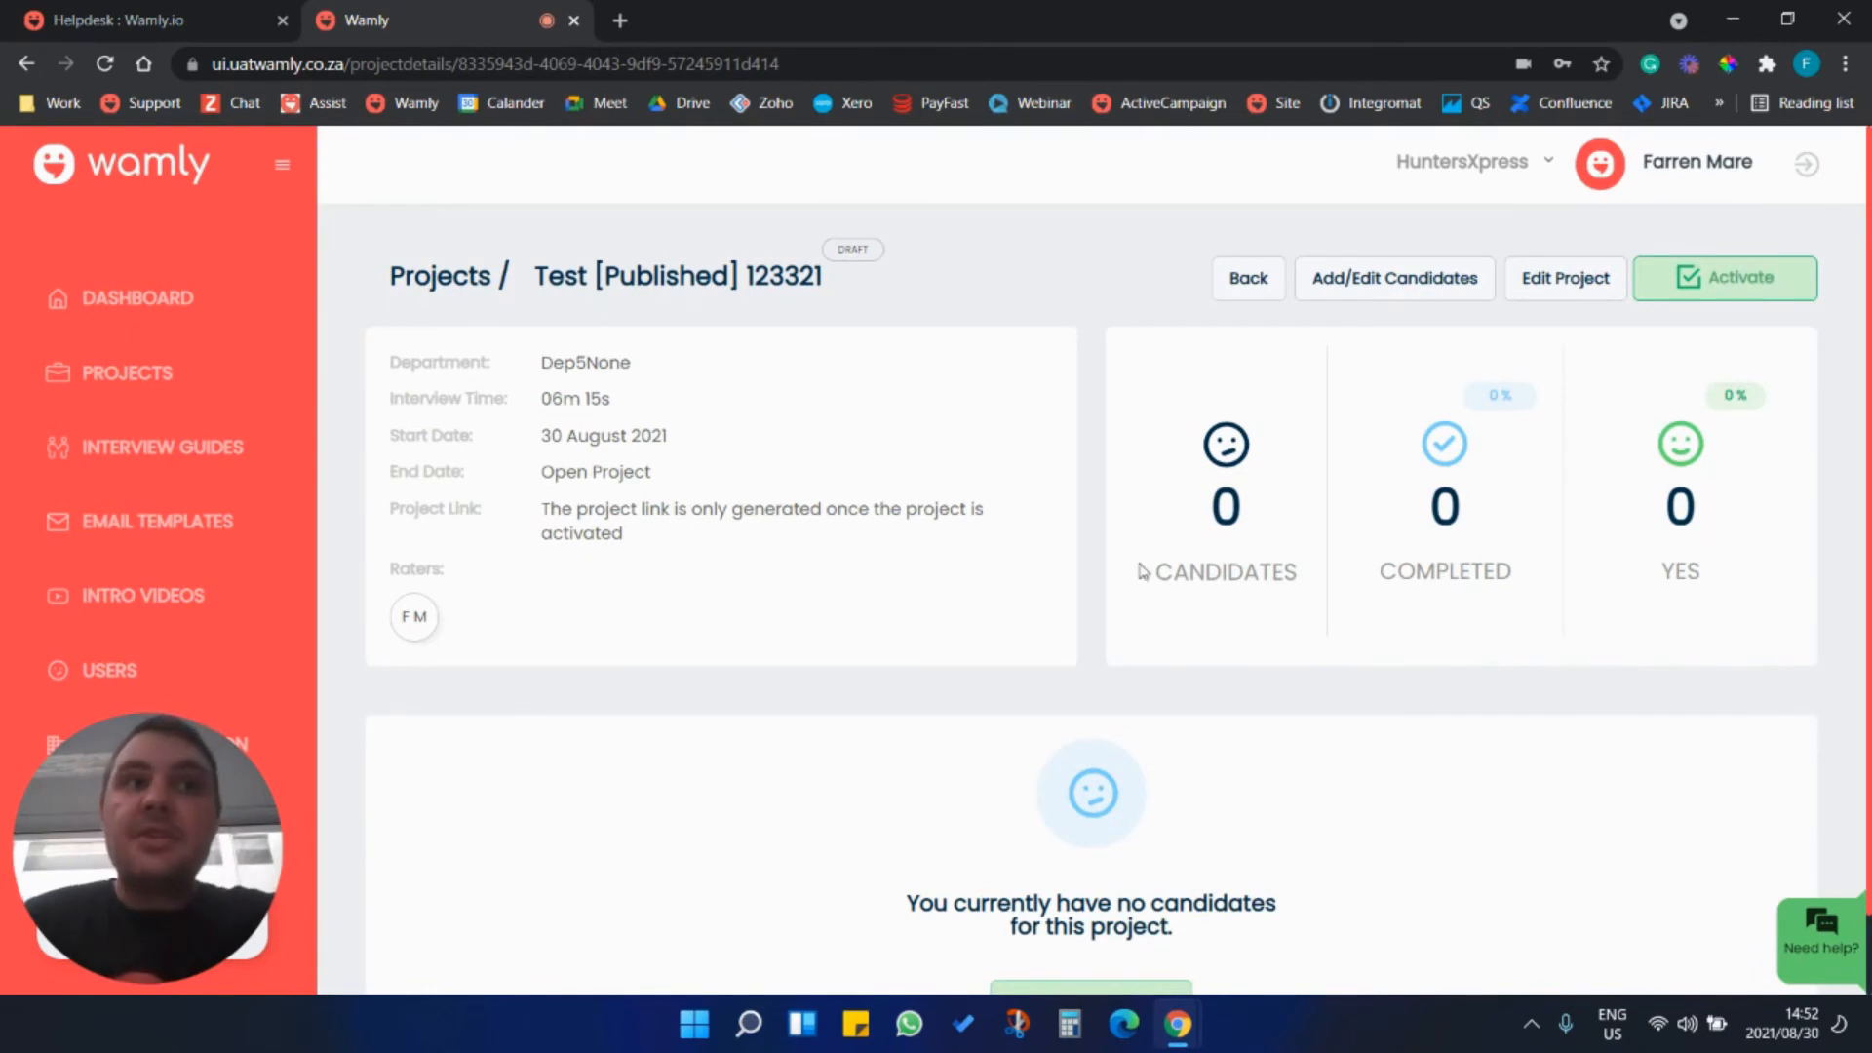
Review the draft project's details page and open its candidates page.
scroll(1308, 663, down, 1)
scroll(1312, 665, up, 1)
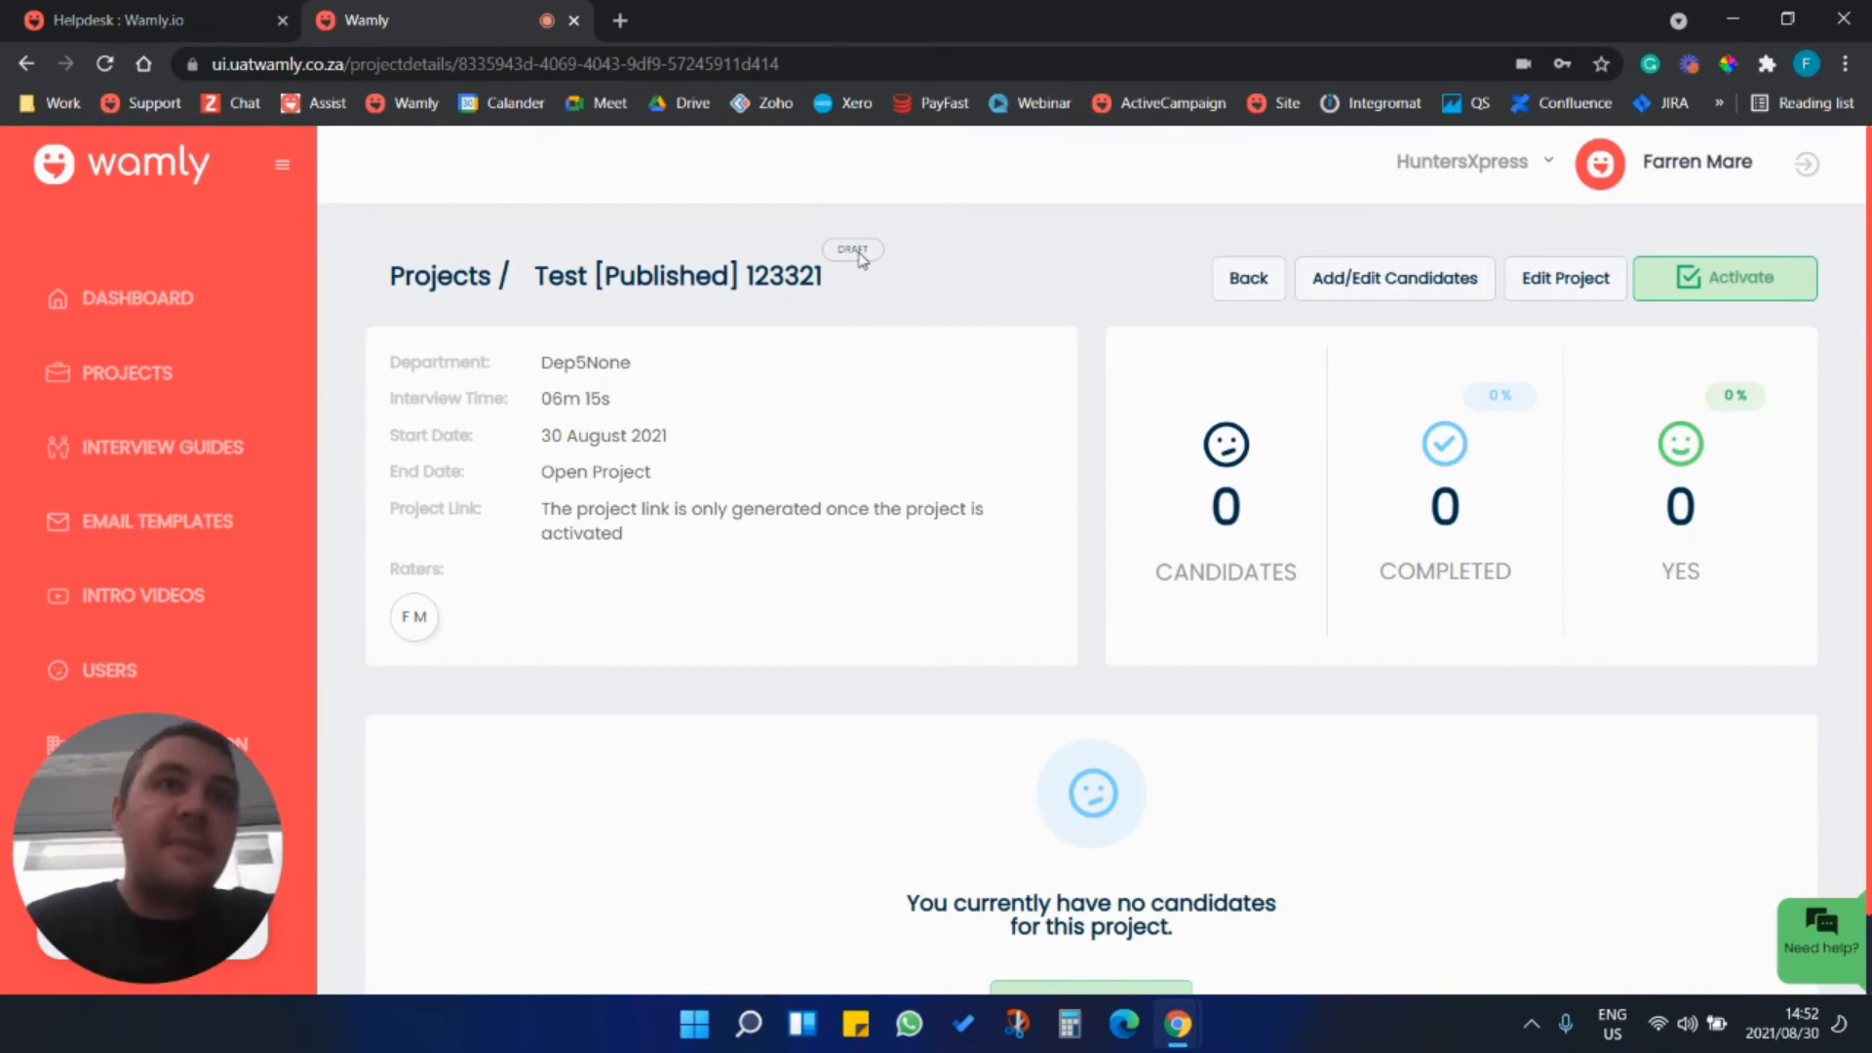
scroll(1036, 487, down, 1)
scroll(1043, 516, up, 1)
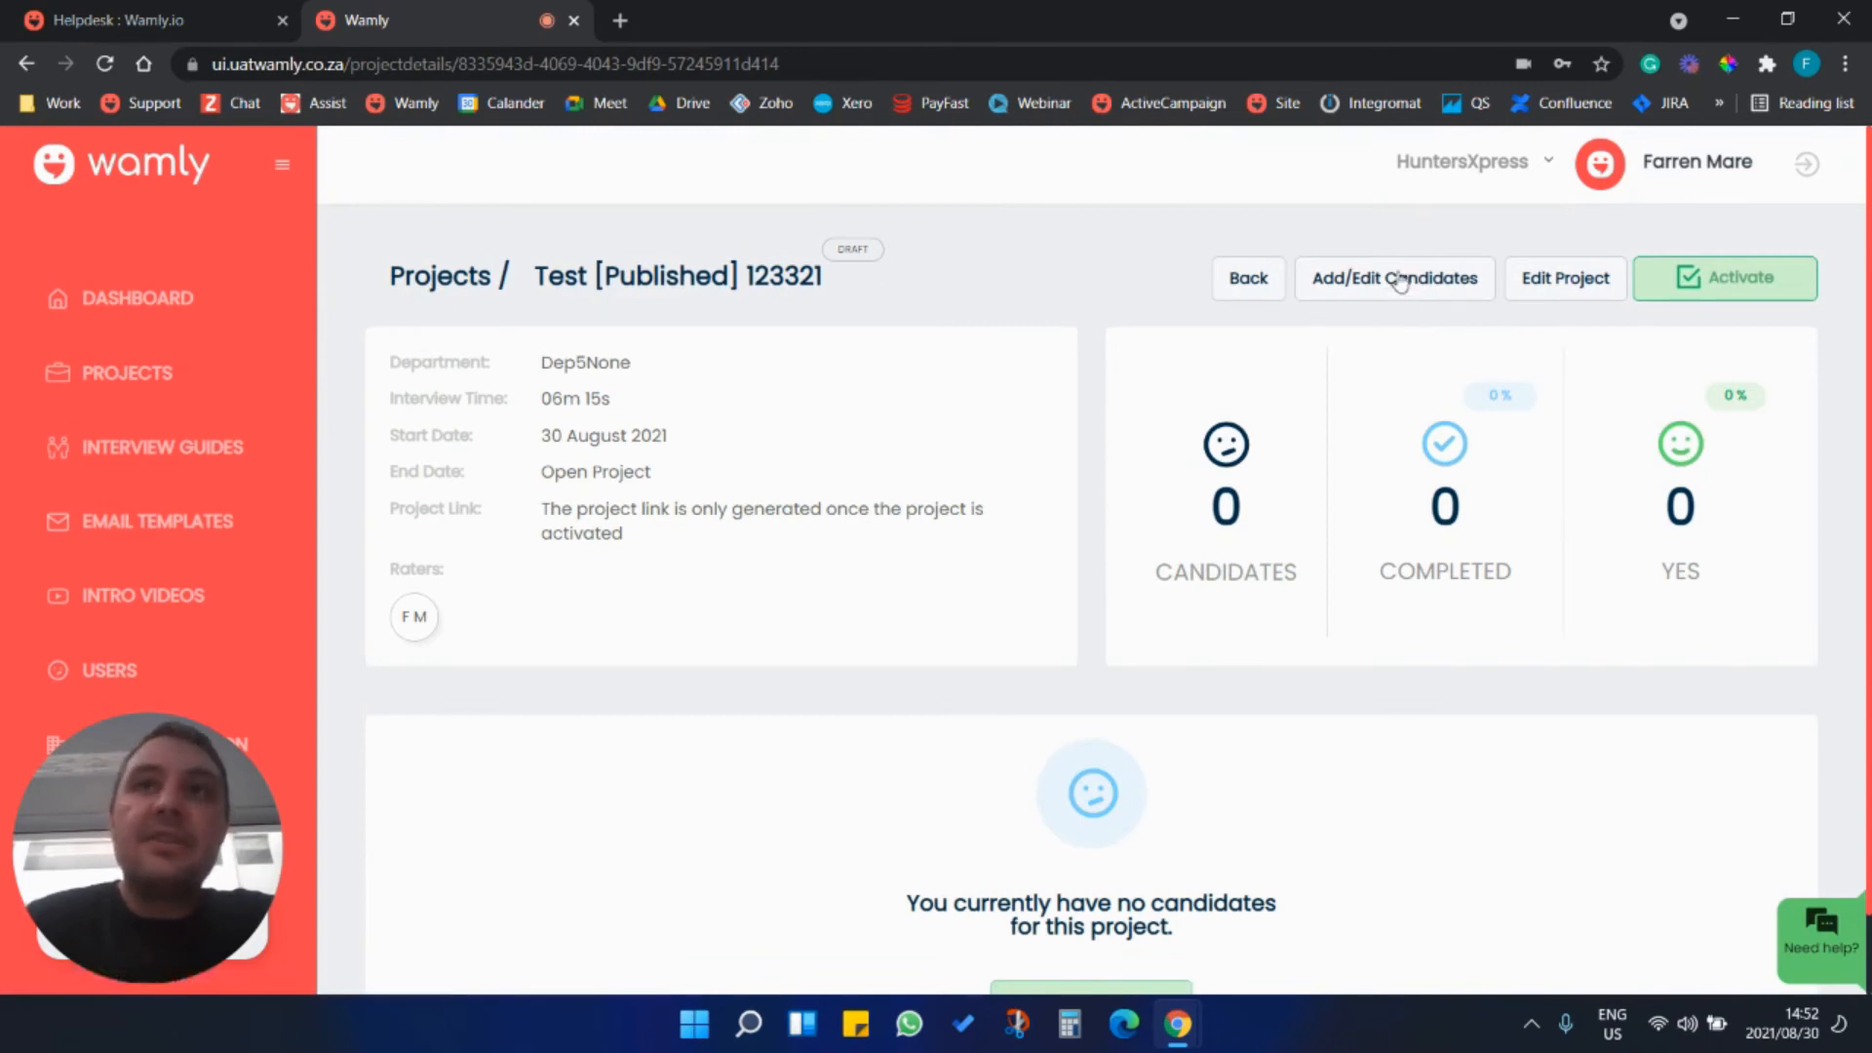
scroll(1253, 560, down, 1)
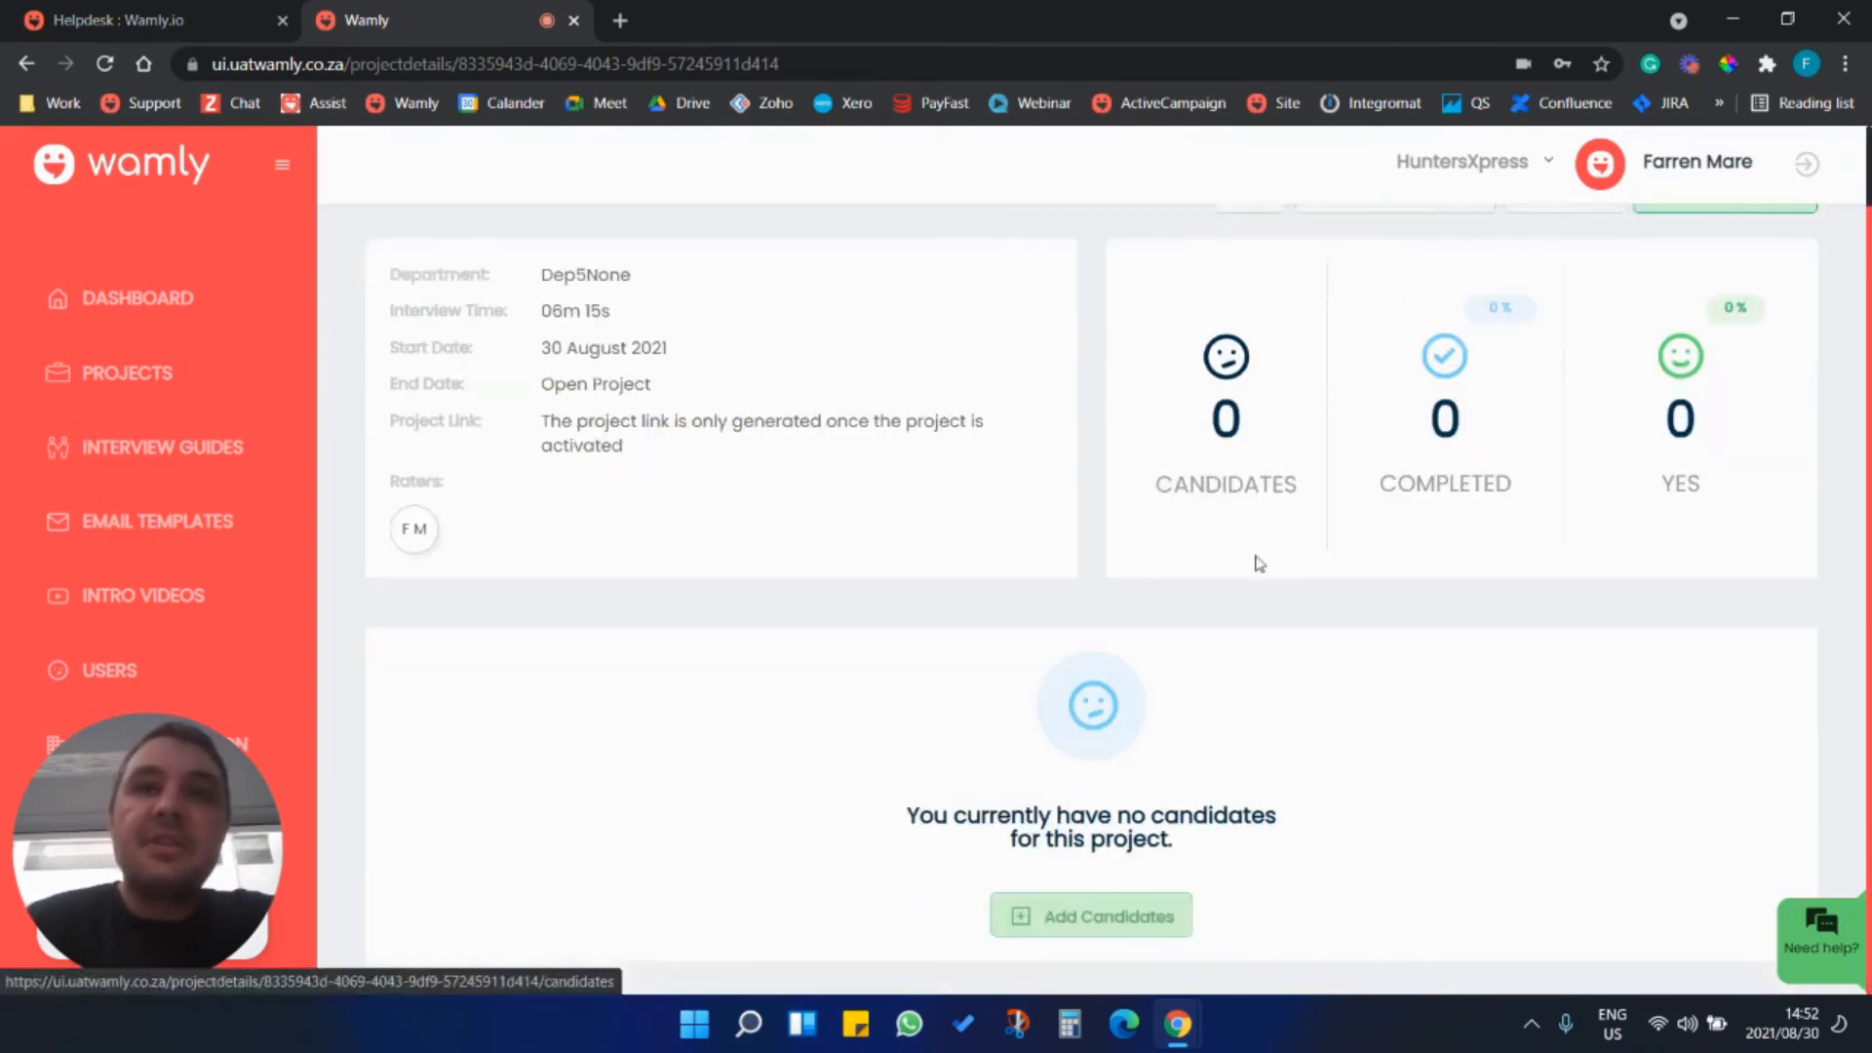
click(1094, 921)
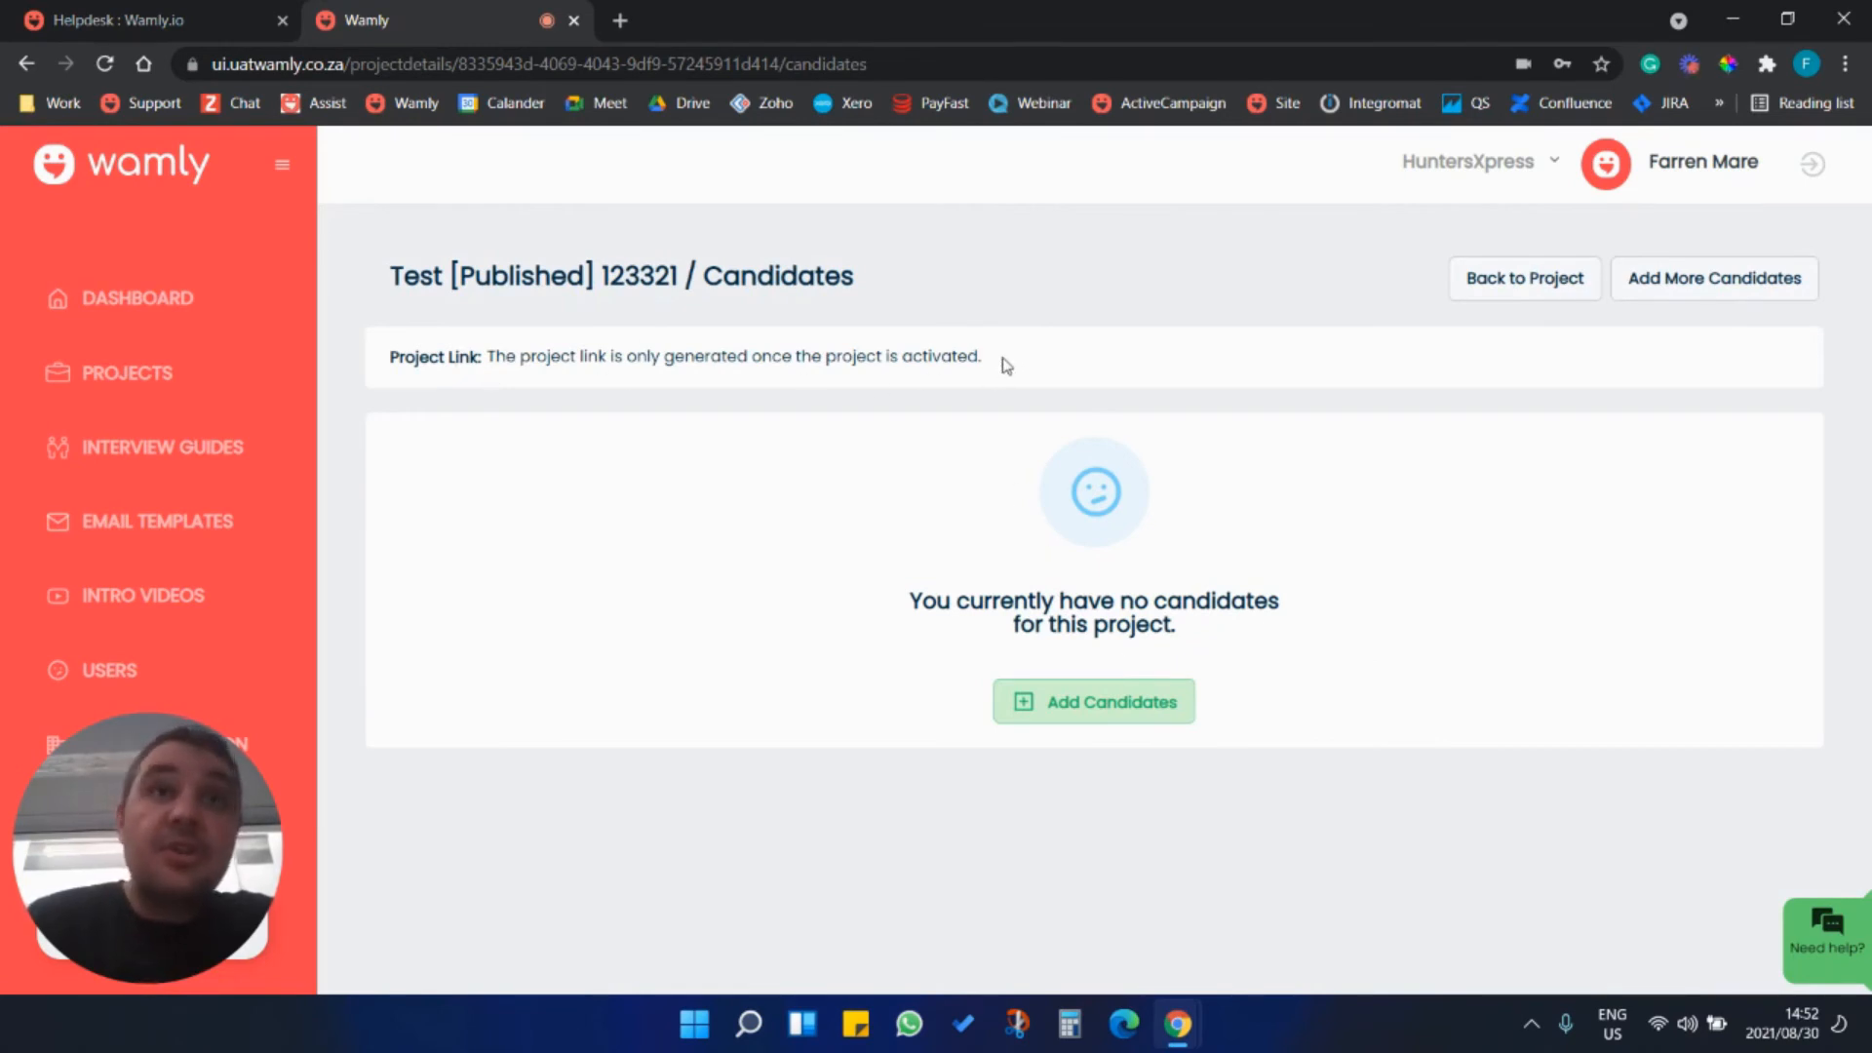
Choose to add candidates to the project manually.
drag(486, 356, 835, 356)
click(1039, 367)
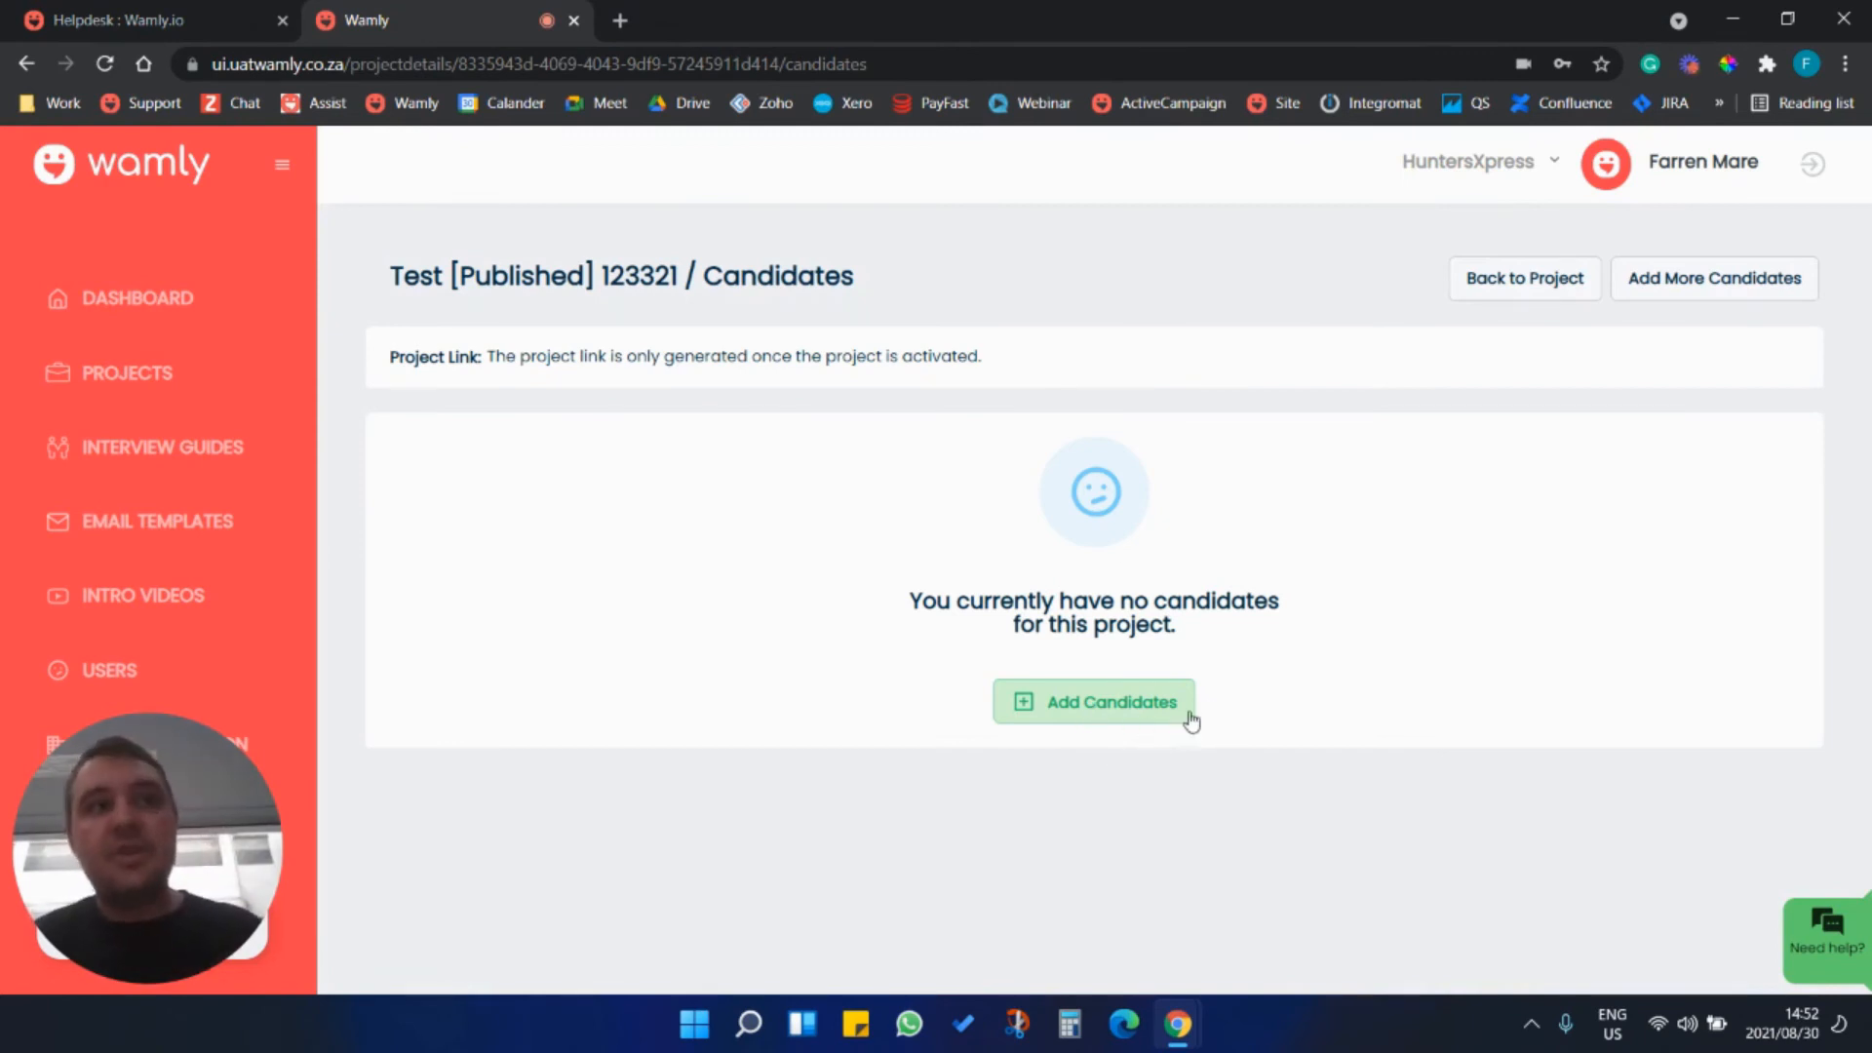
click(1126, 709)
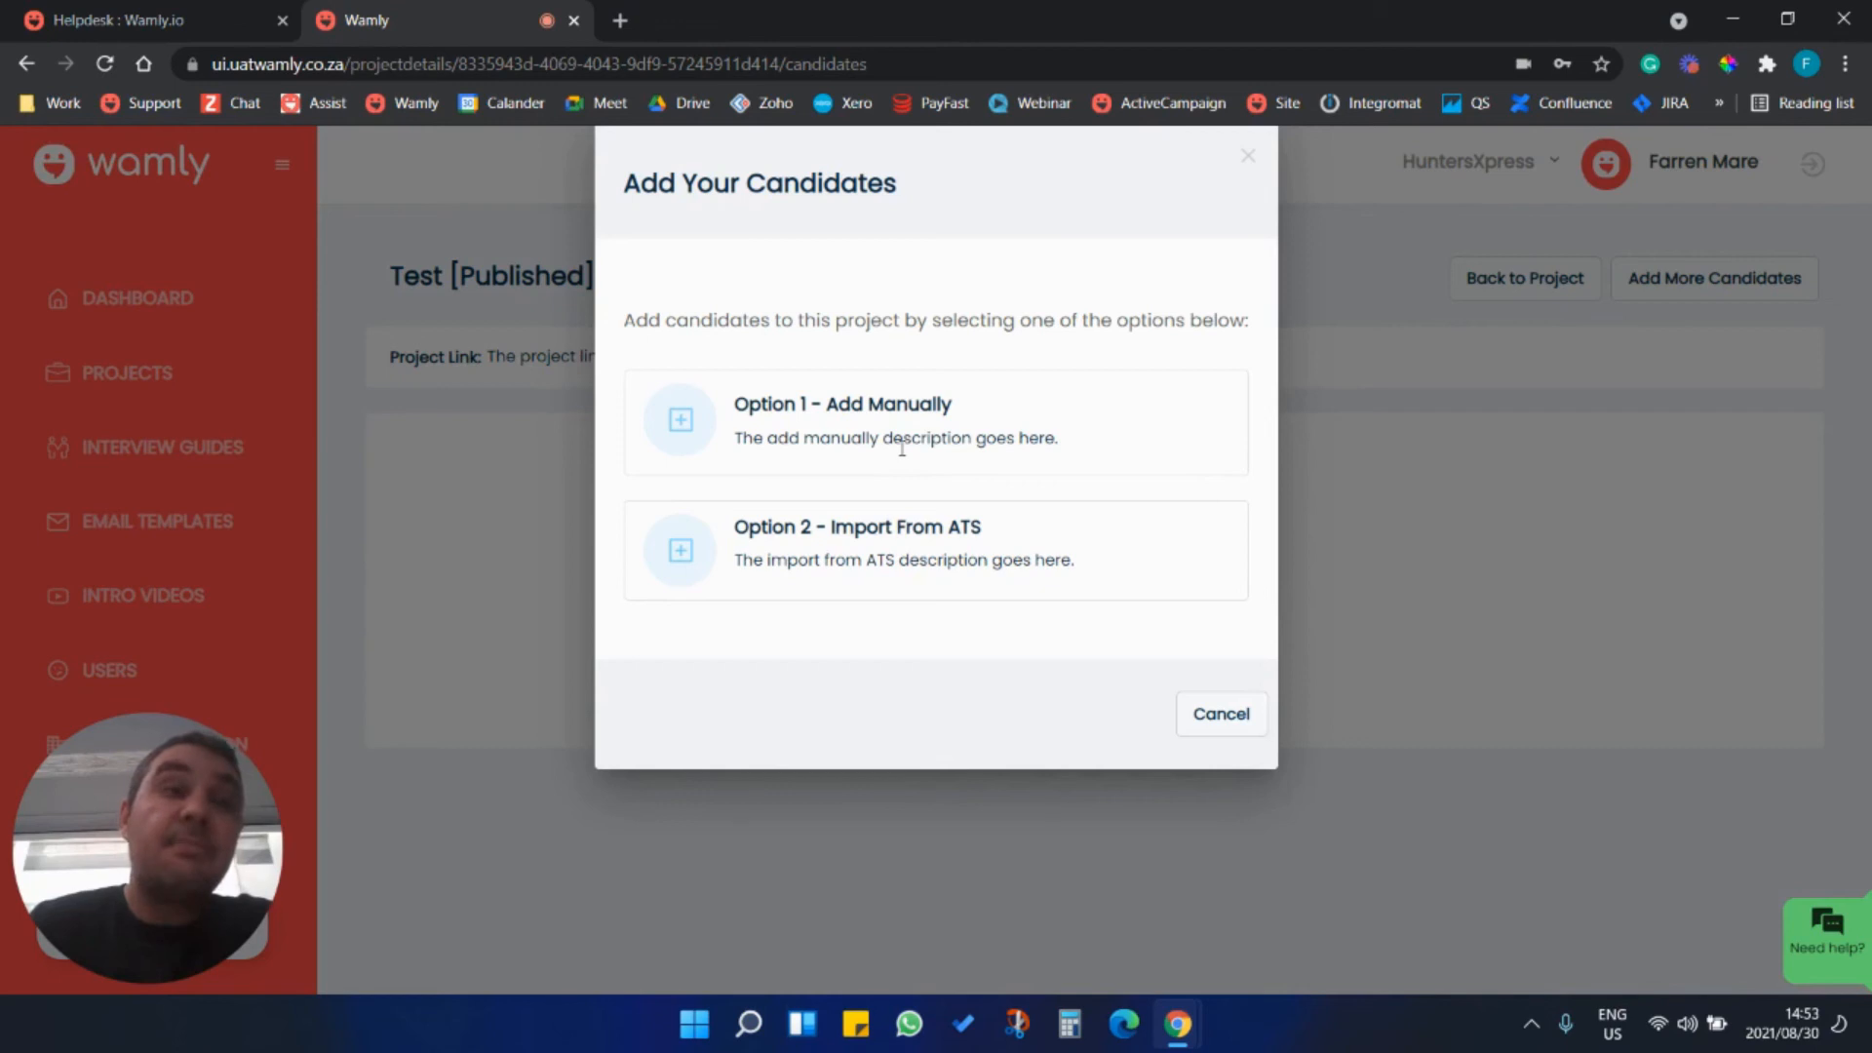
click(696, 447)
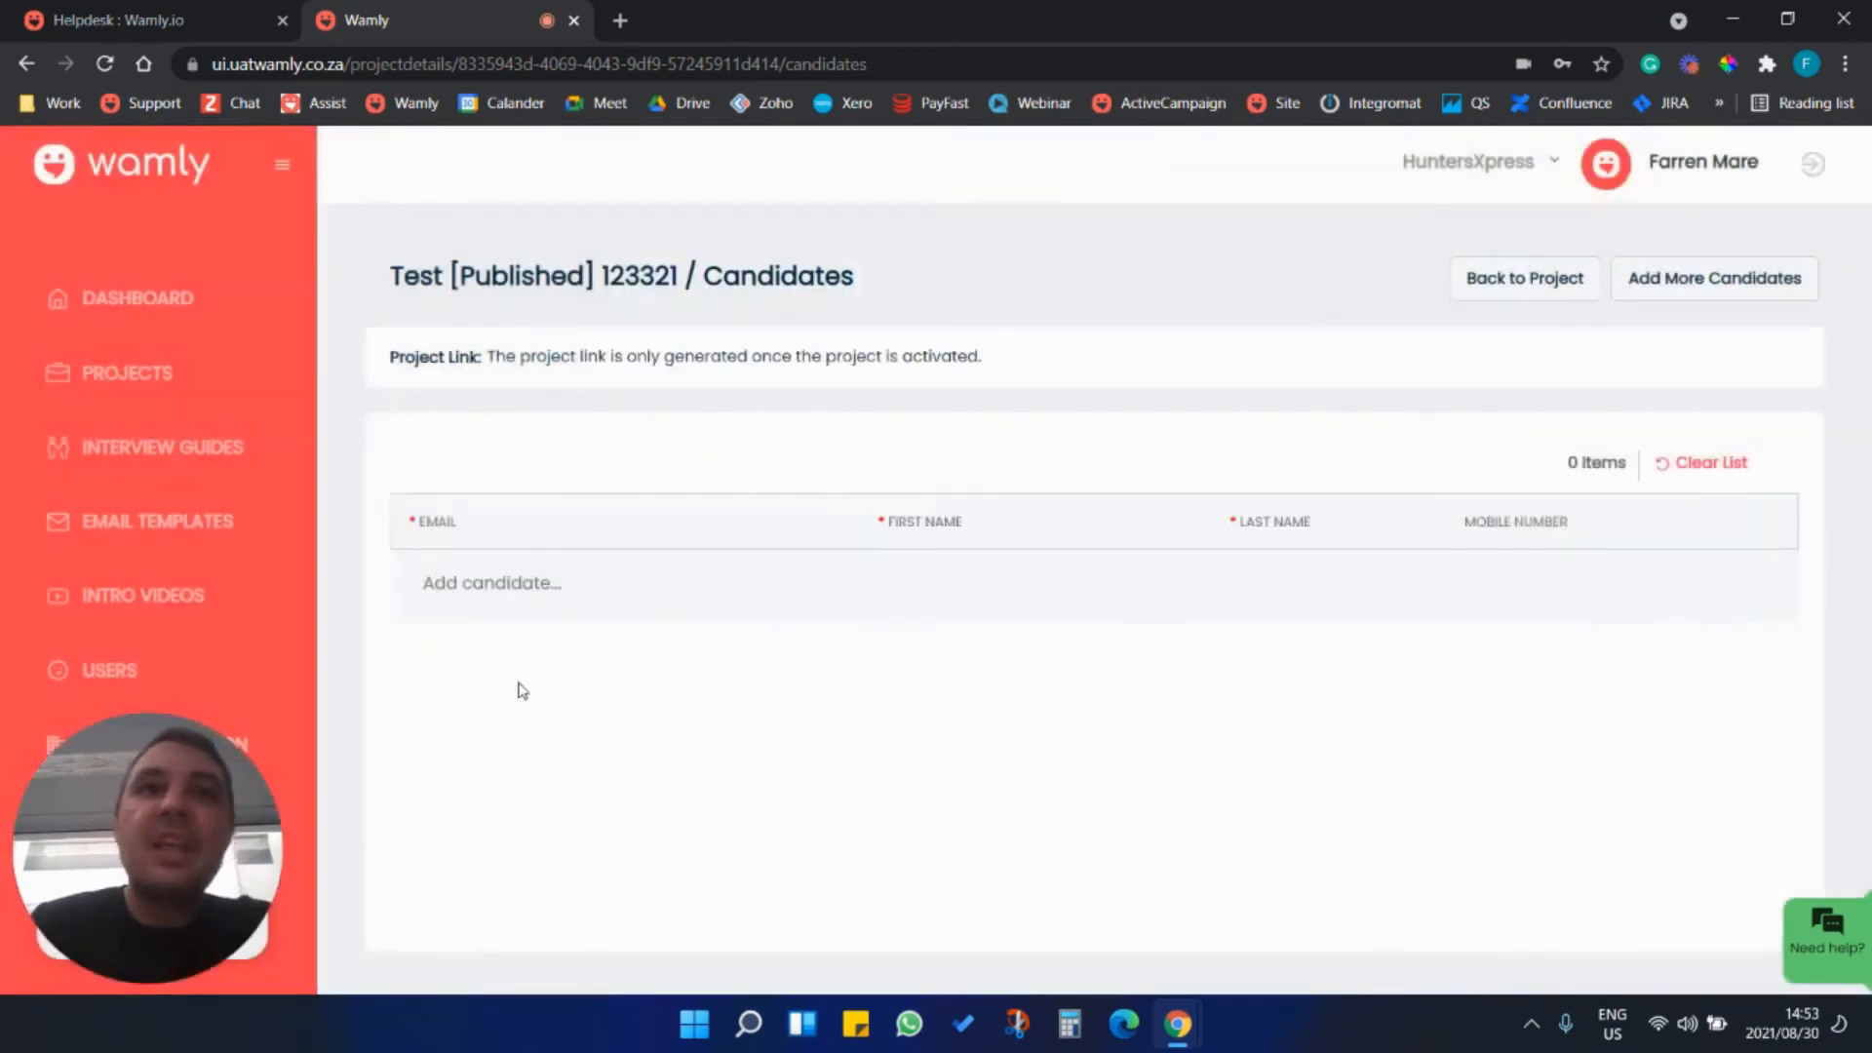
Add a candidate row and fill in the candidate's email, first name, last name and mobile number.
click(503, 583)
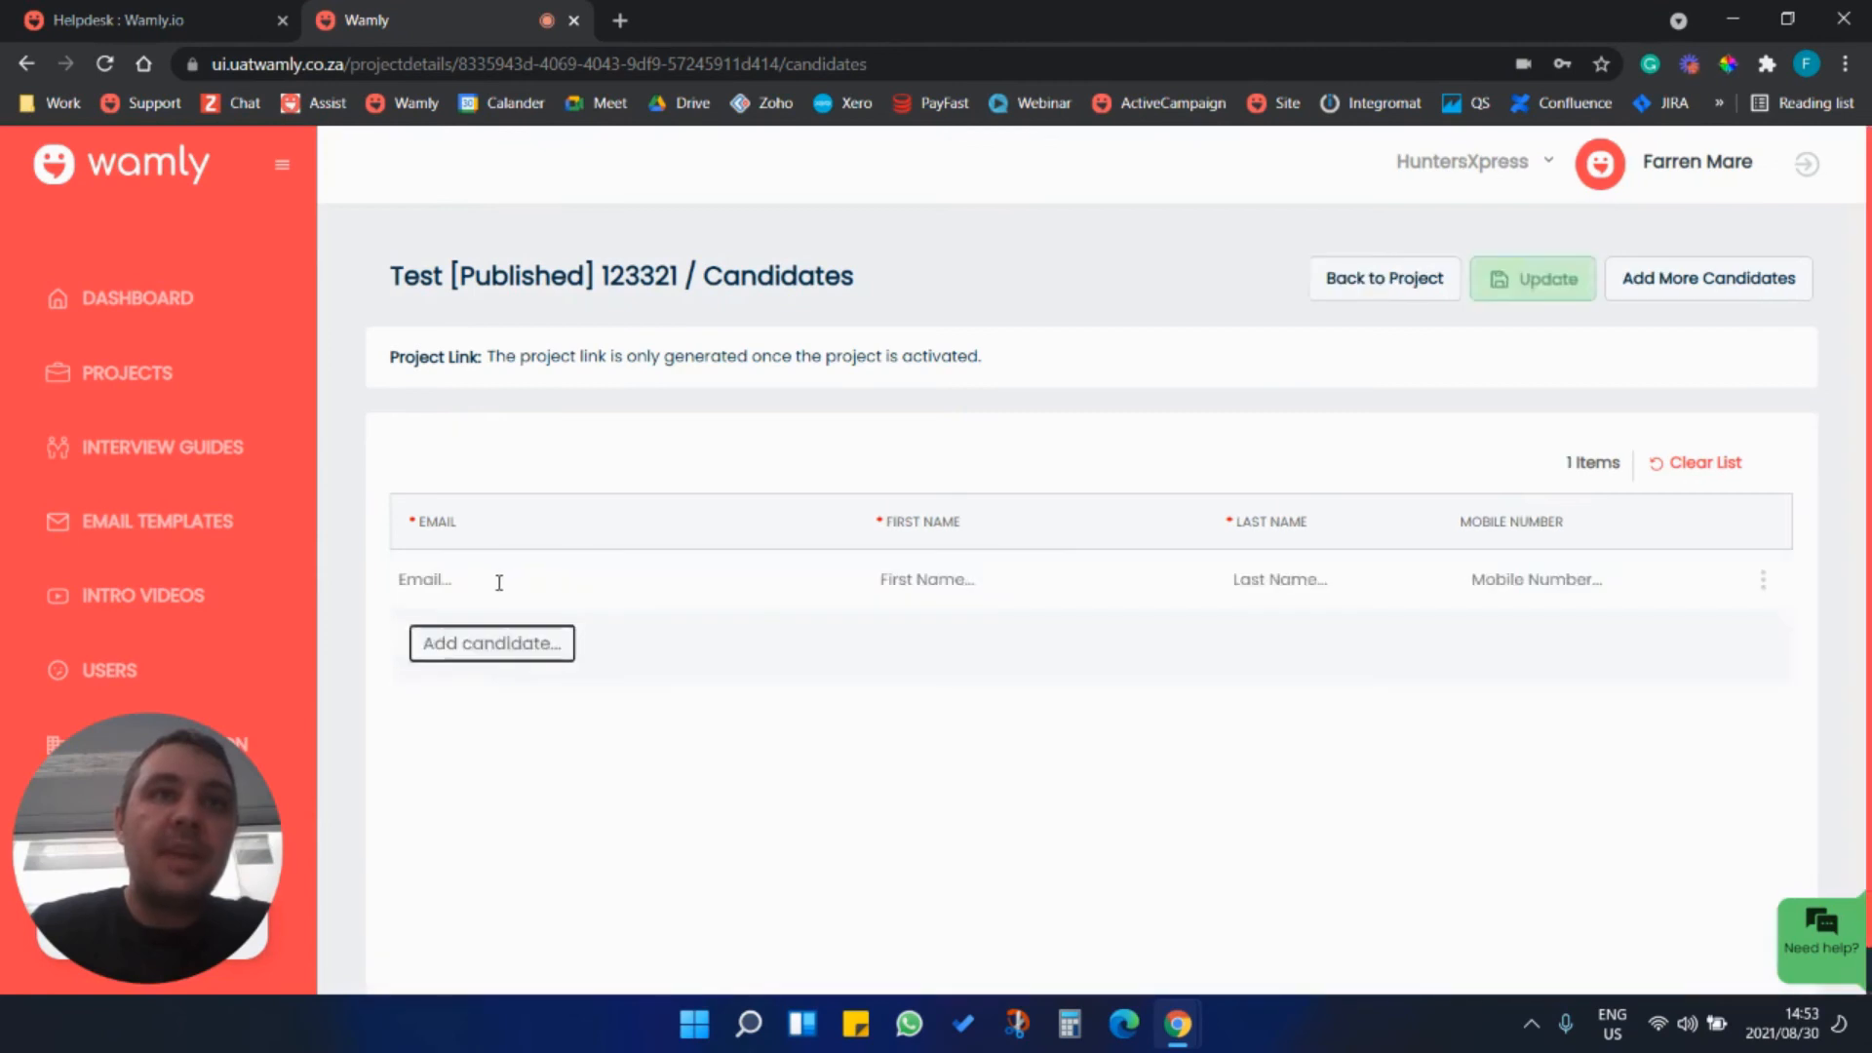
click(498, 583)
click(535, 638)
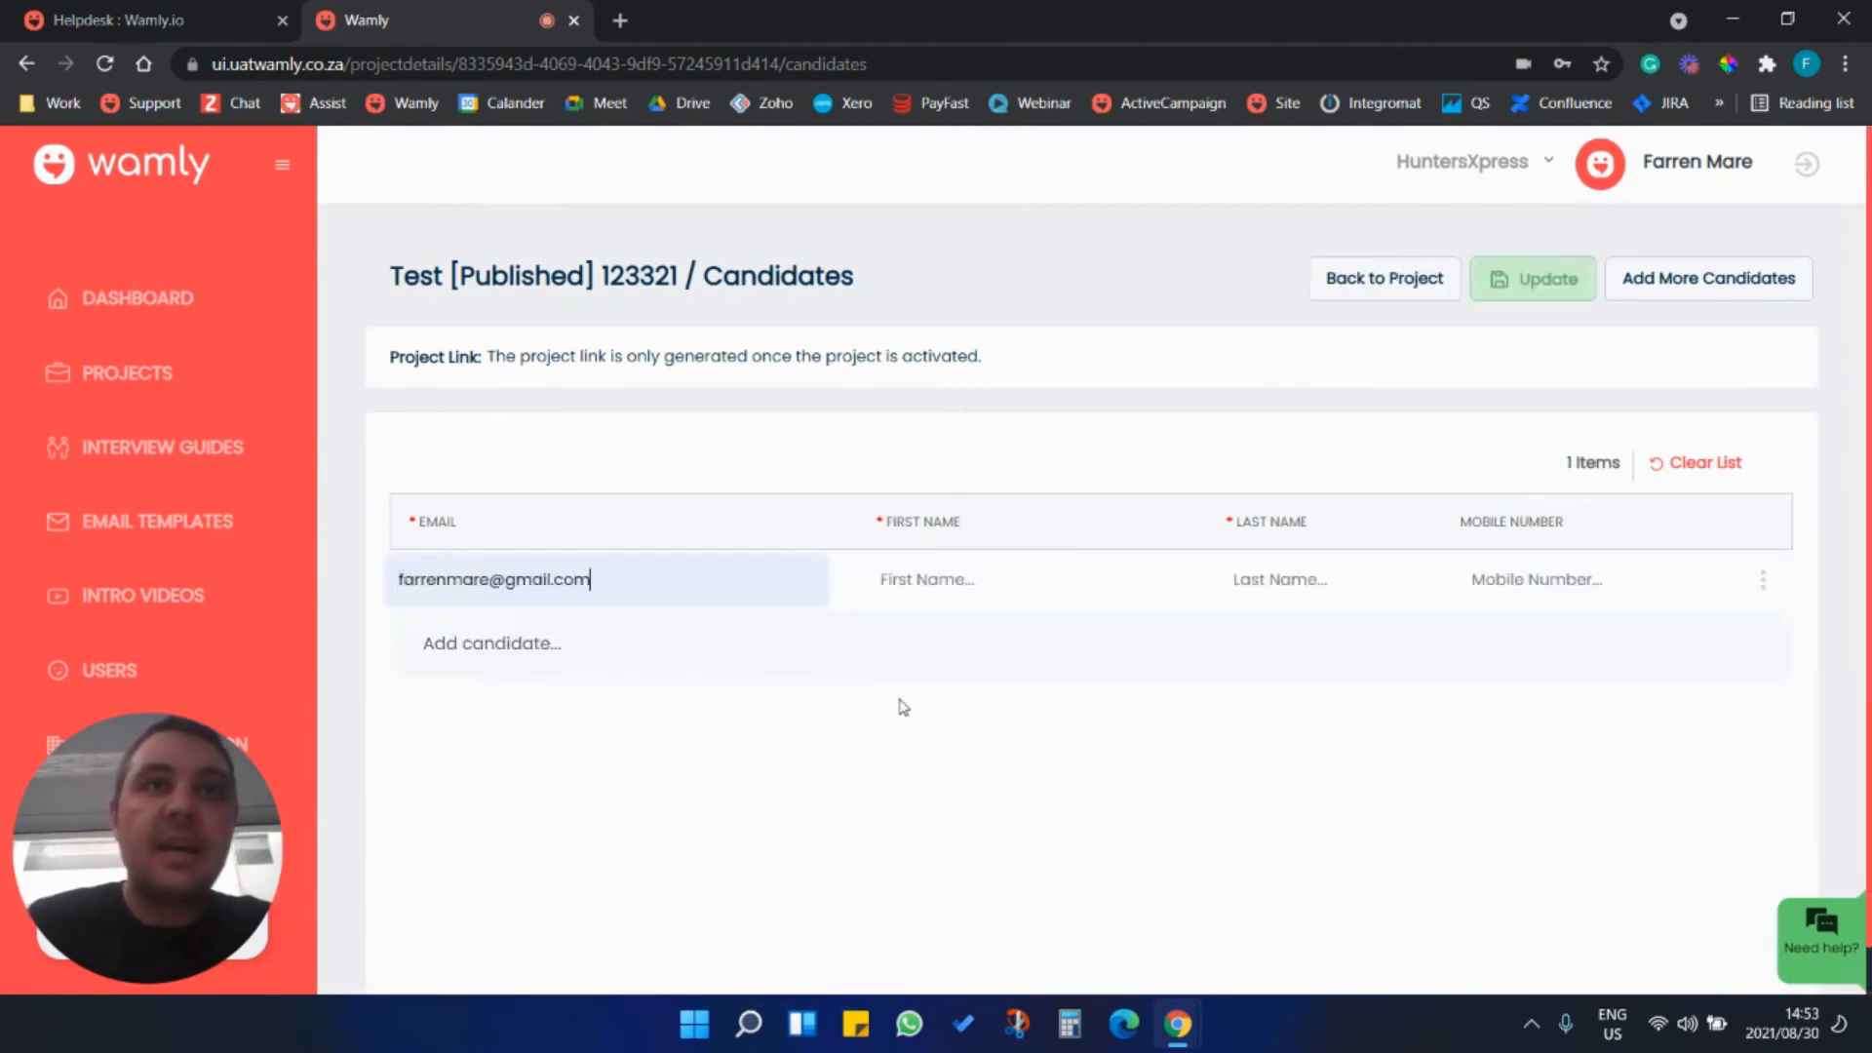
key(Tab)
key(Tab)
key(Tab)
key(Tab)
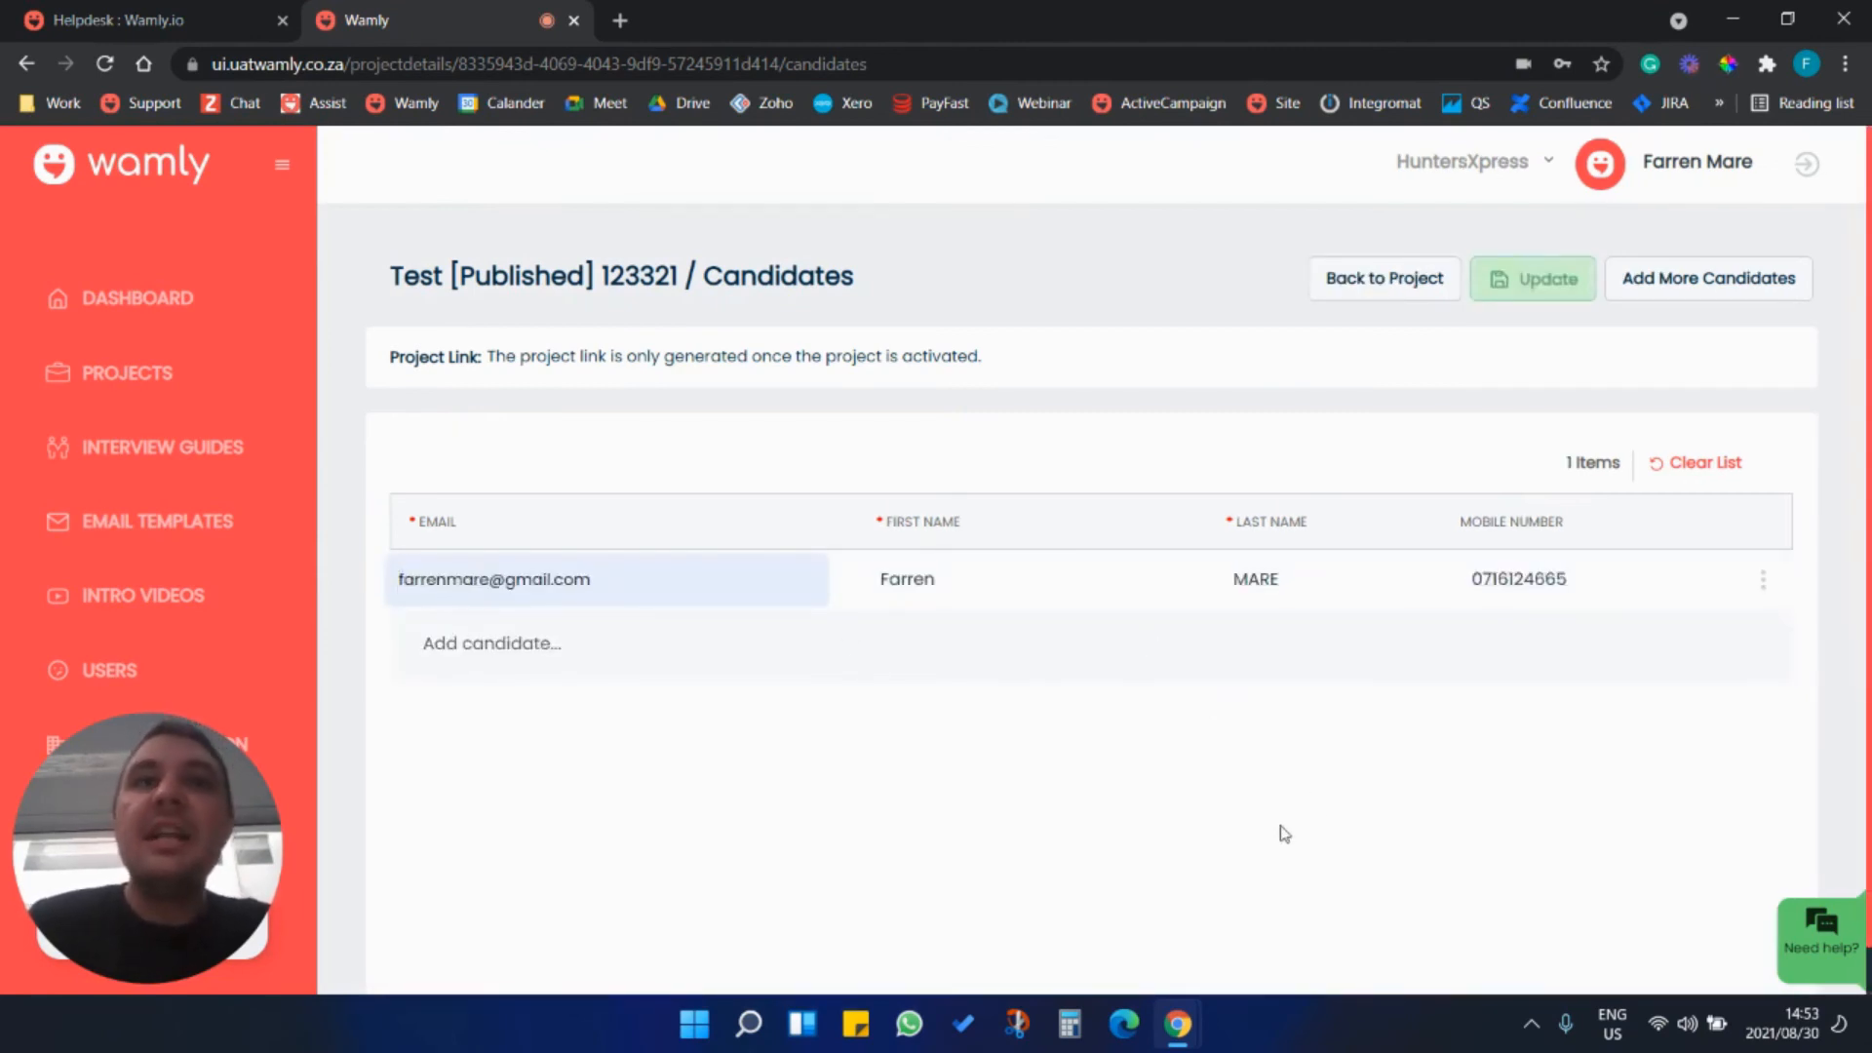
Add three more blank candidate rows below the completed candidate.
click(475, 649)
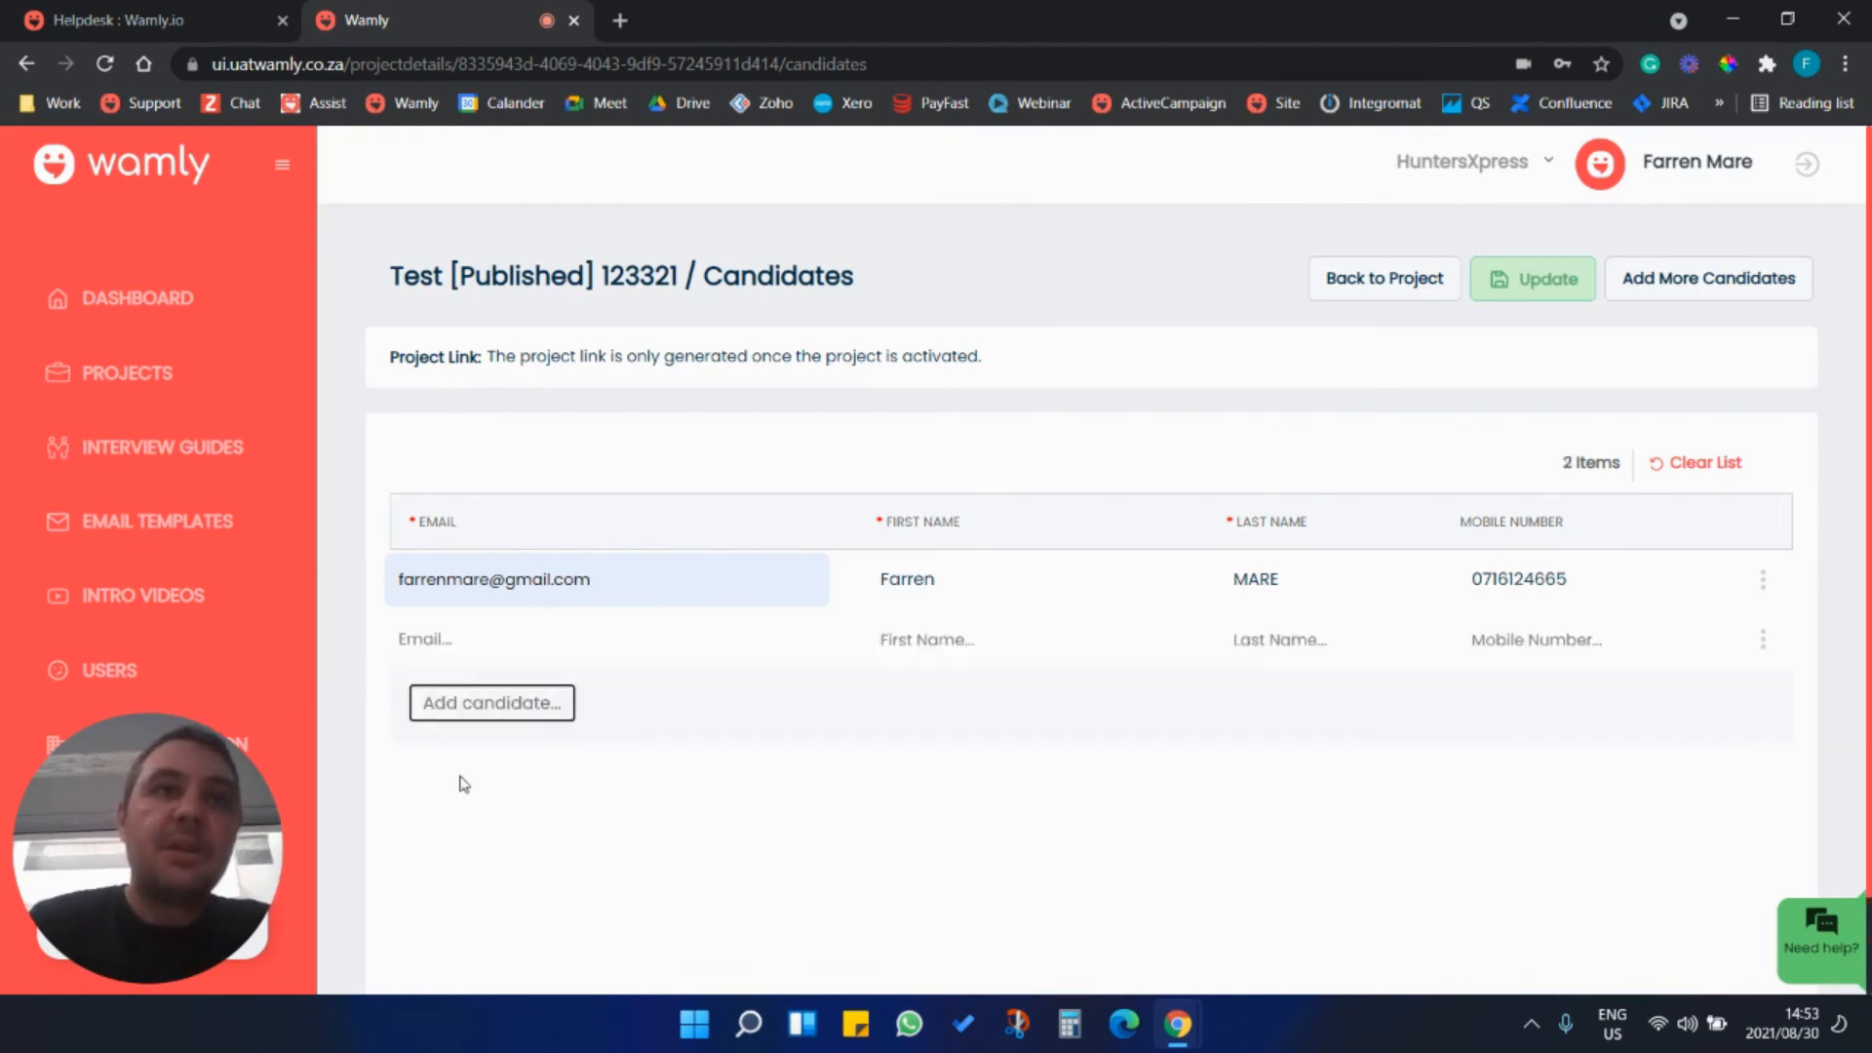
click(482, 713)
click(482, 761)
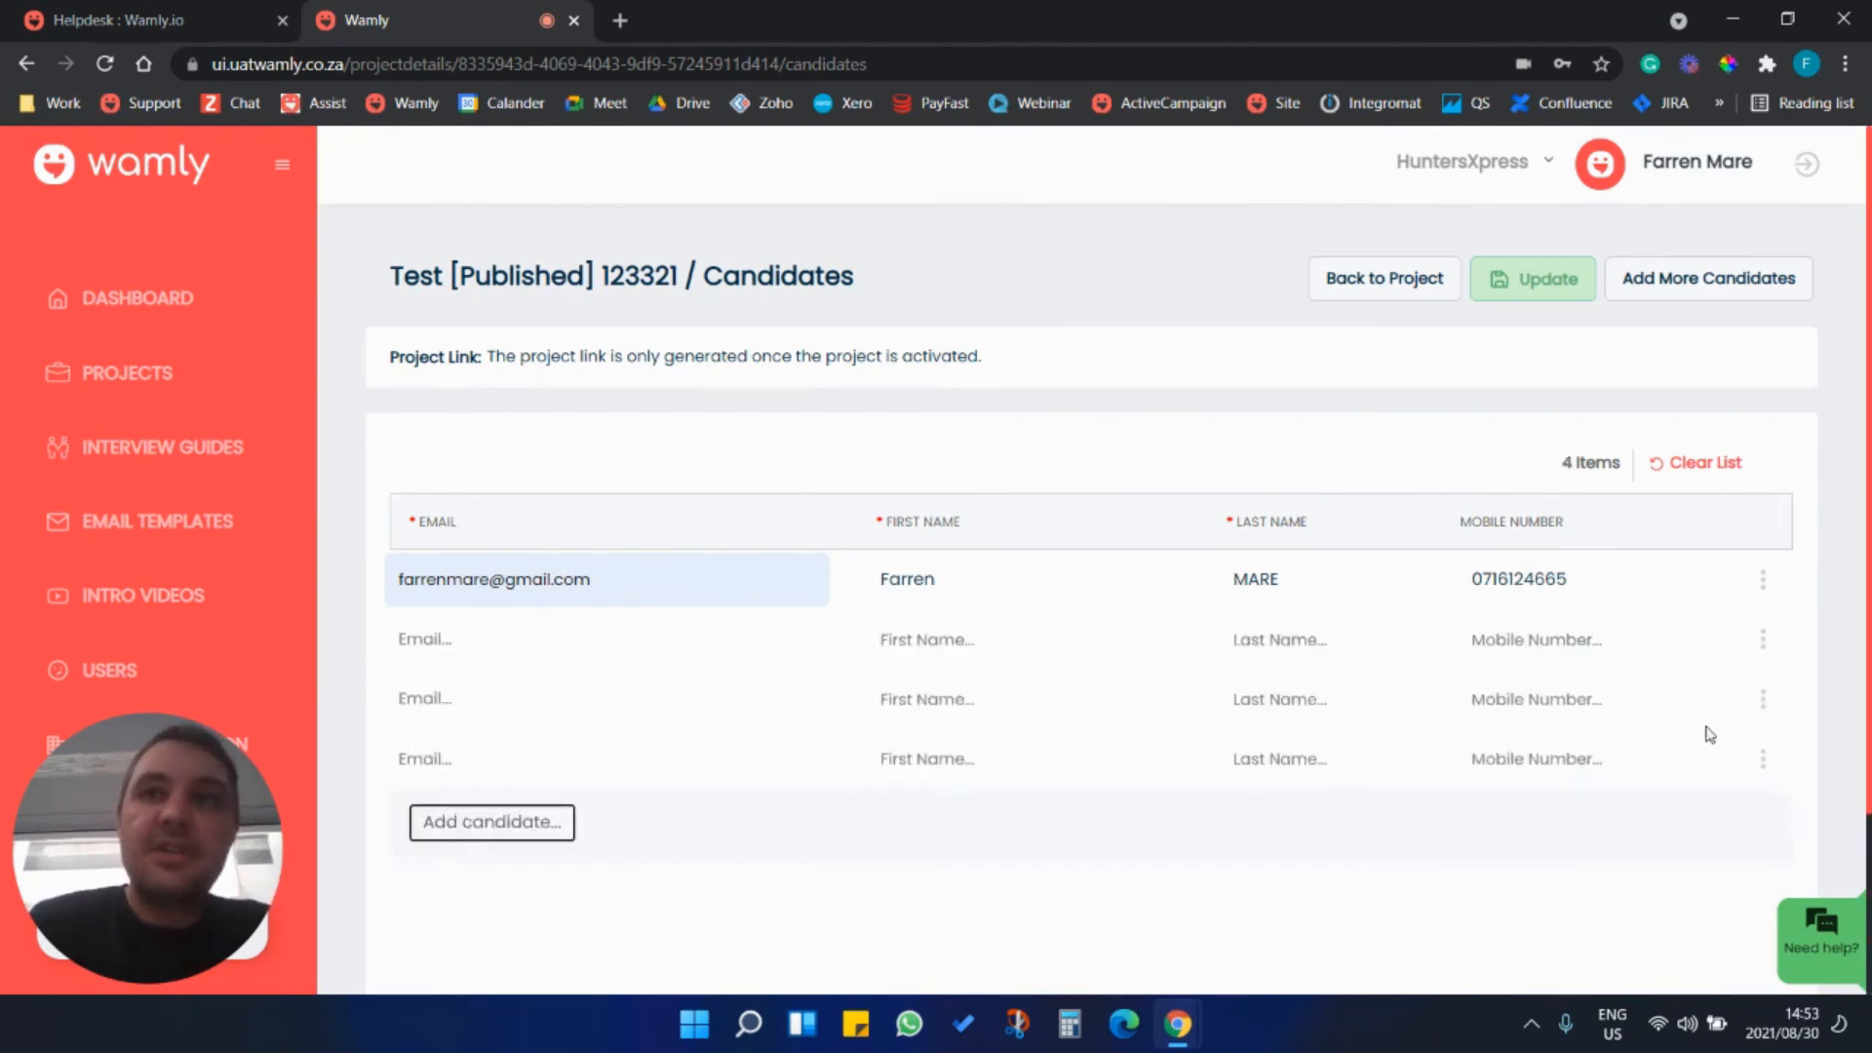
Delete the three blank candidate rows, keeping only the completed candidate.
click(1760, 758)
click(1755, 813)
click(1762, 698)
click(1761, 759)
click(1761, 638)
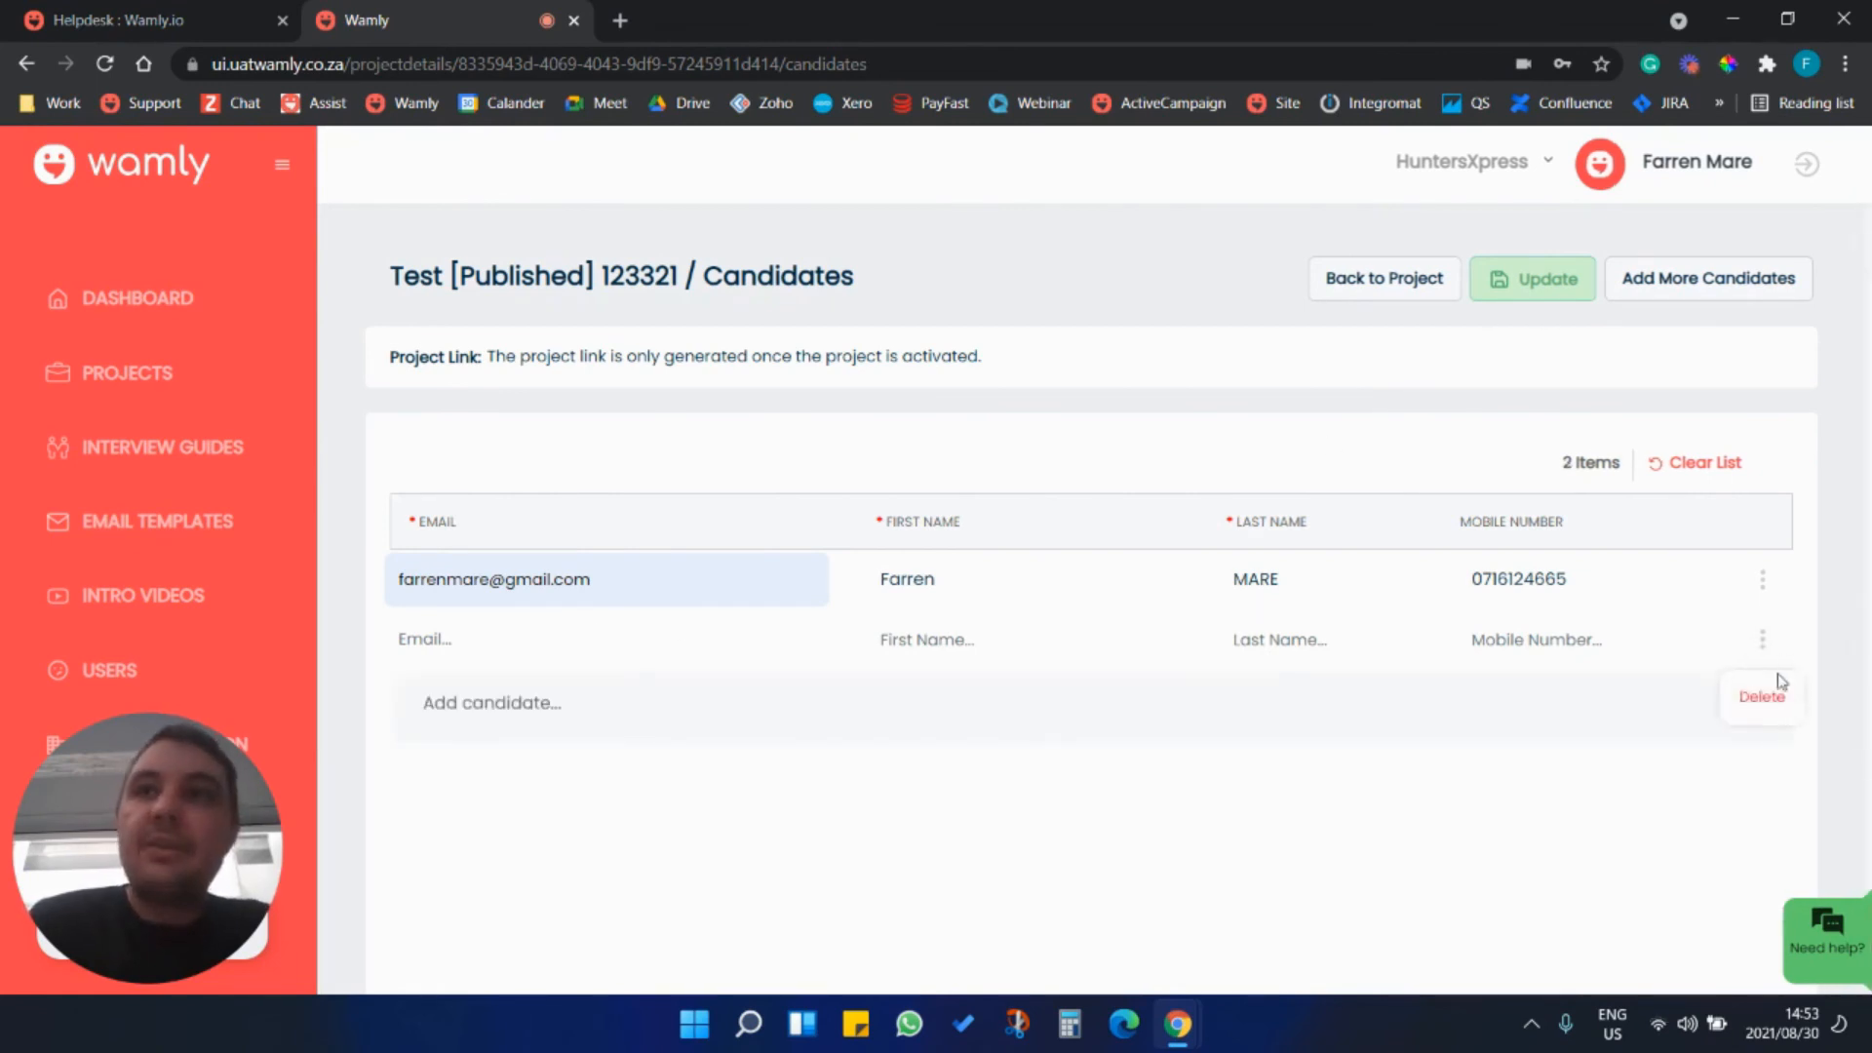
click(1783, 709)
Save the updated candidate list and return to the project's details page.
click(1561, 288)
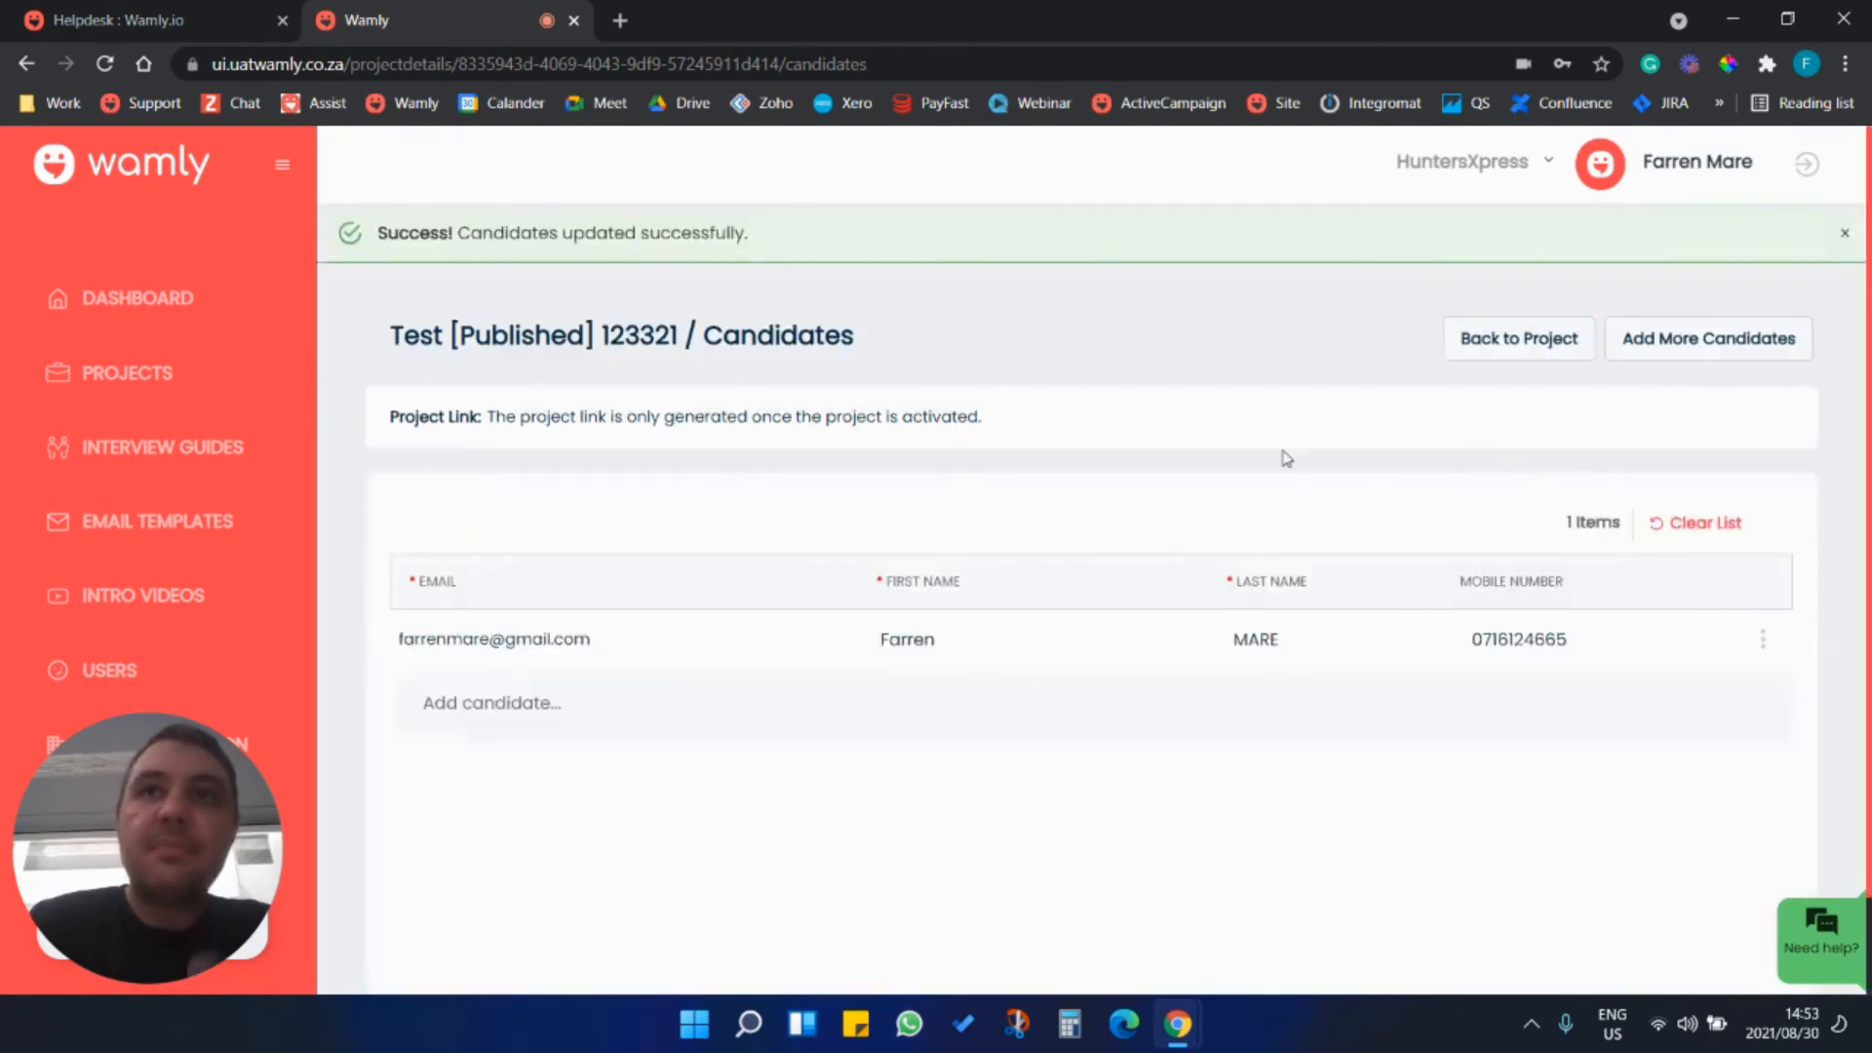
click(1517, 337)
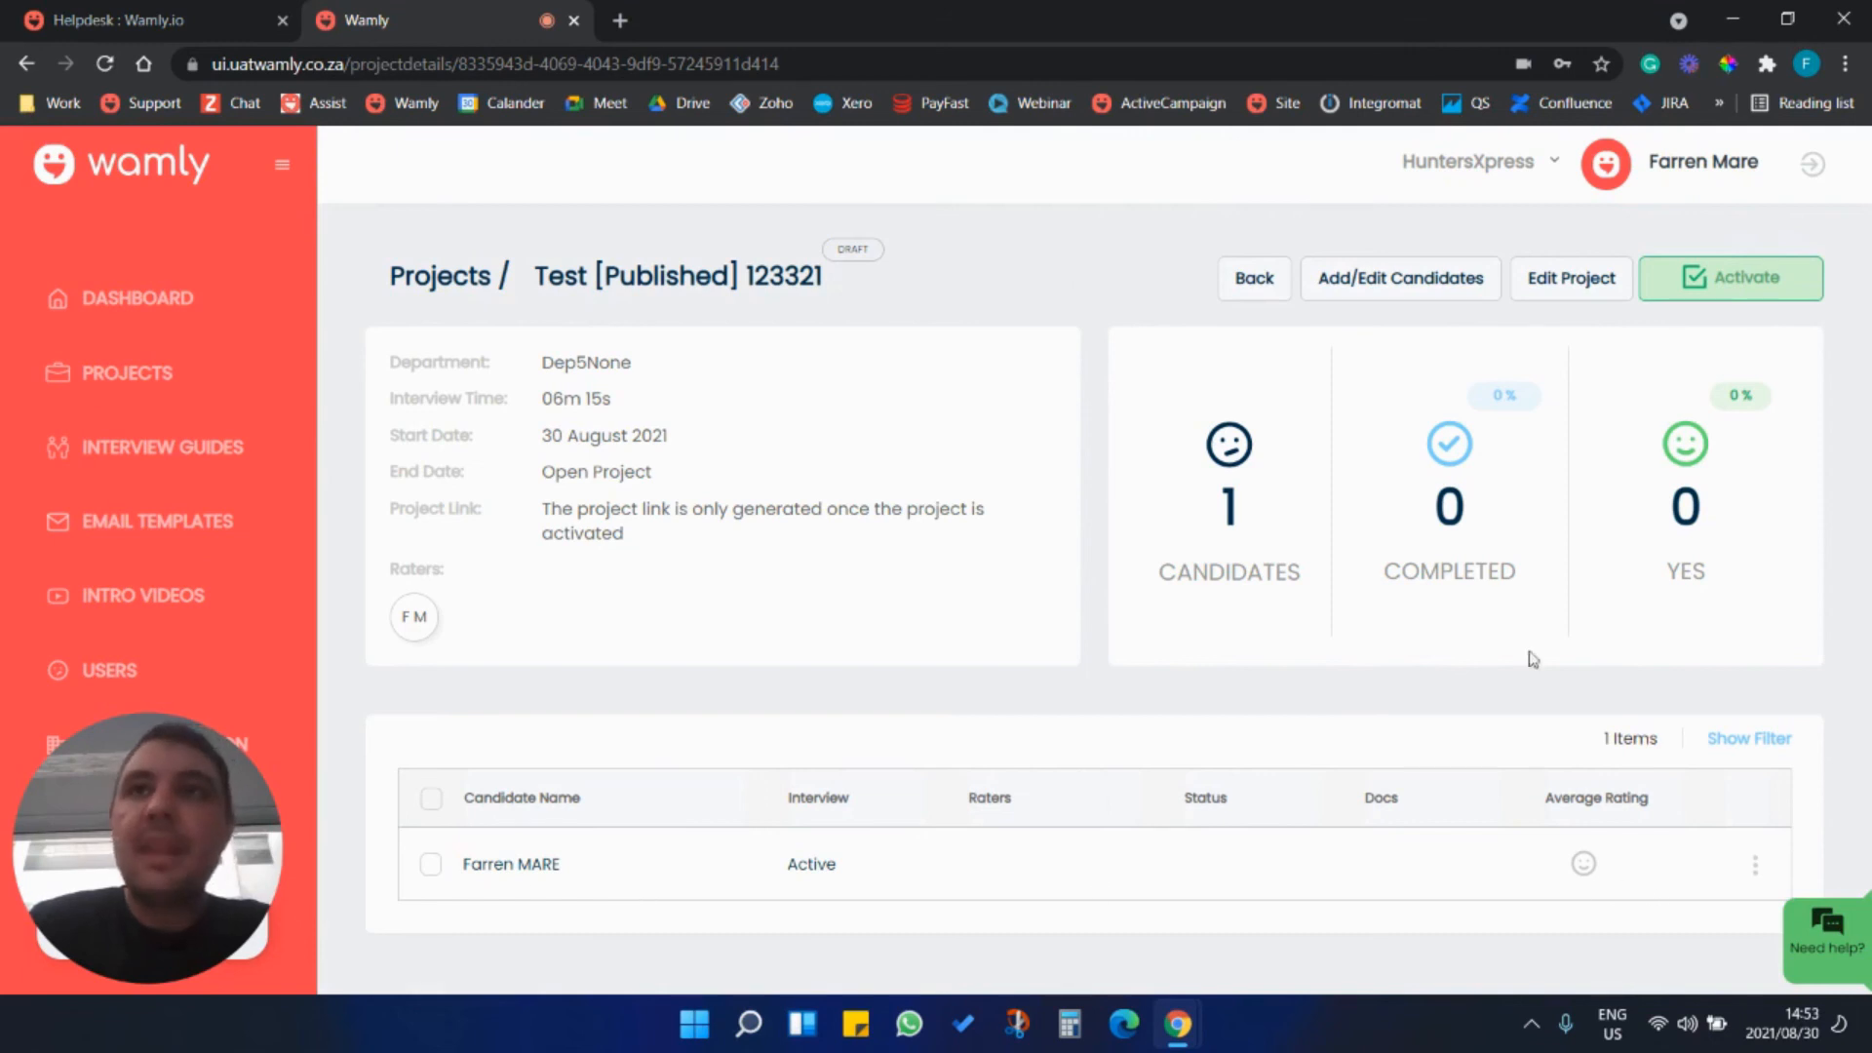
Reopen the project's candidate list for editing and append 123 to the candidate's first name.
click(1399, 292)
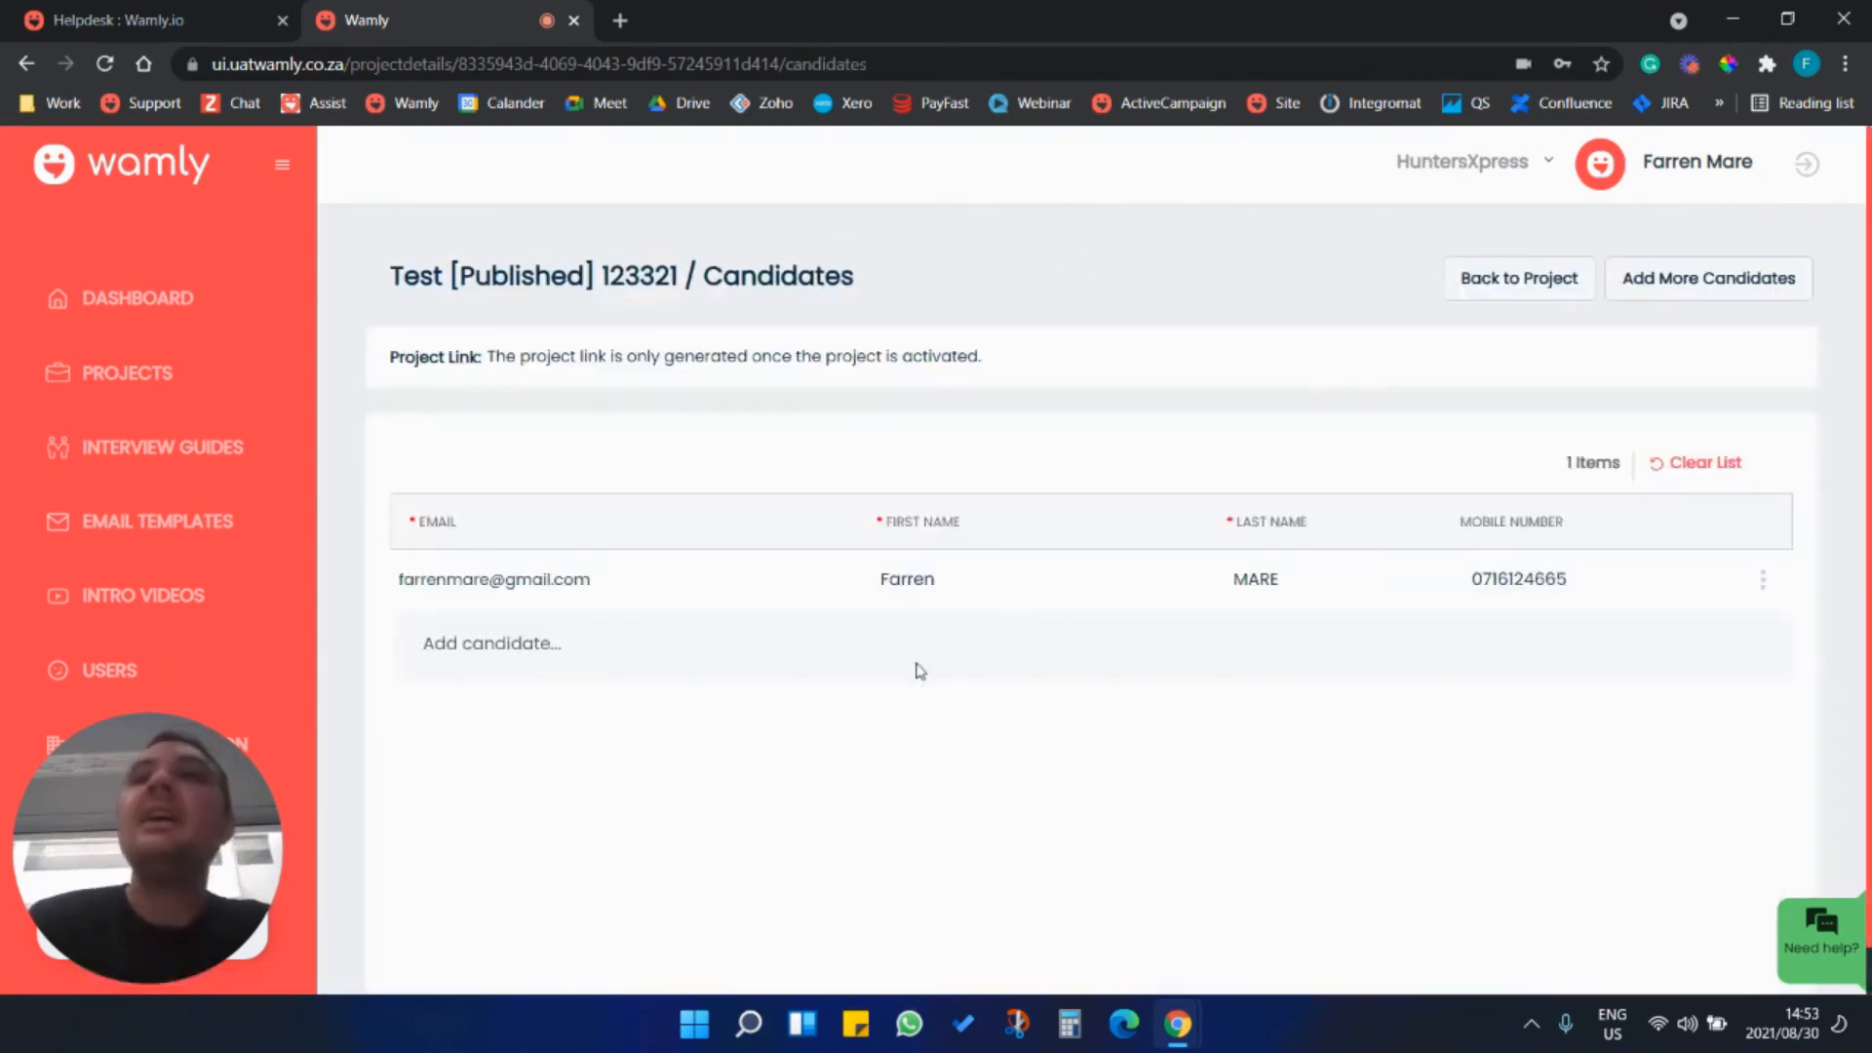
click(982, 582)
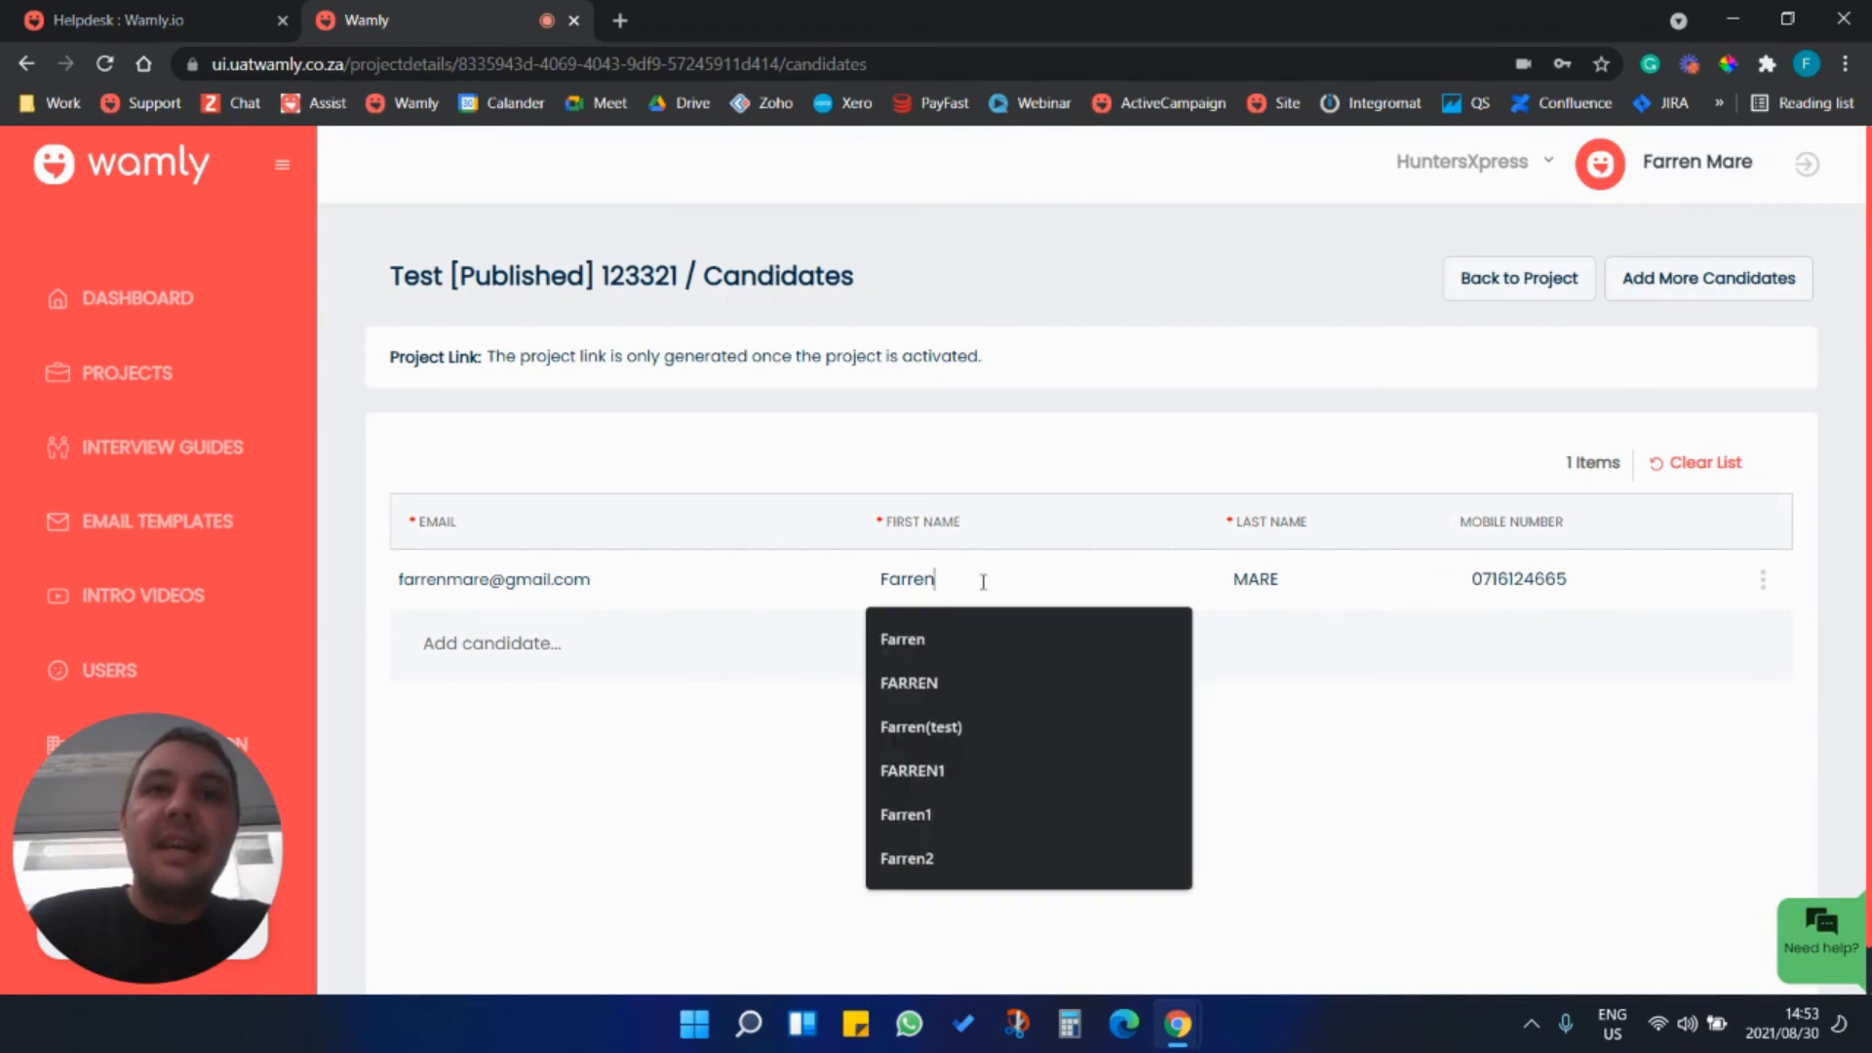
text(123)
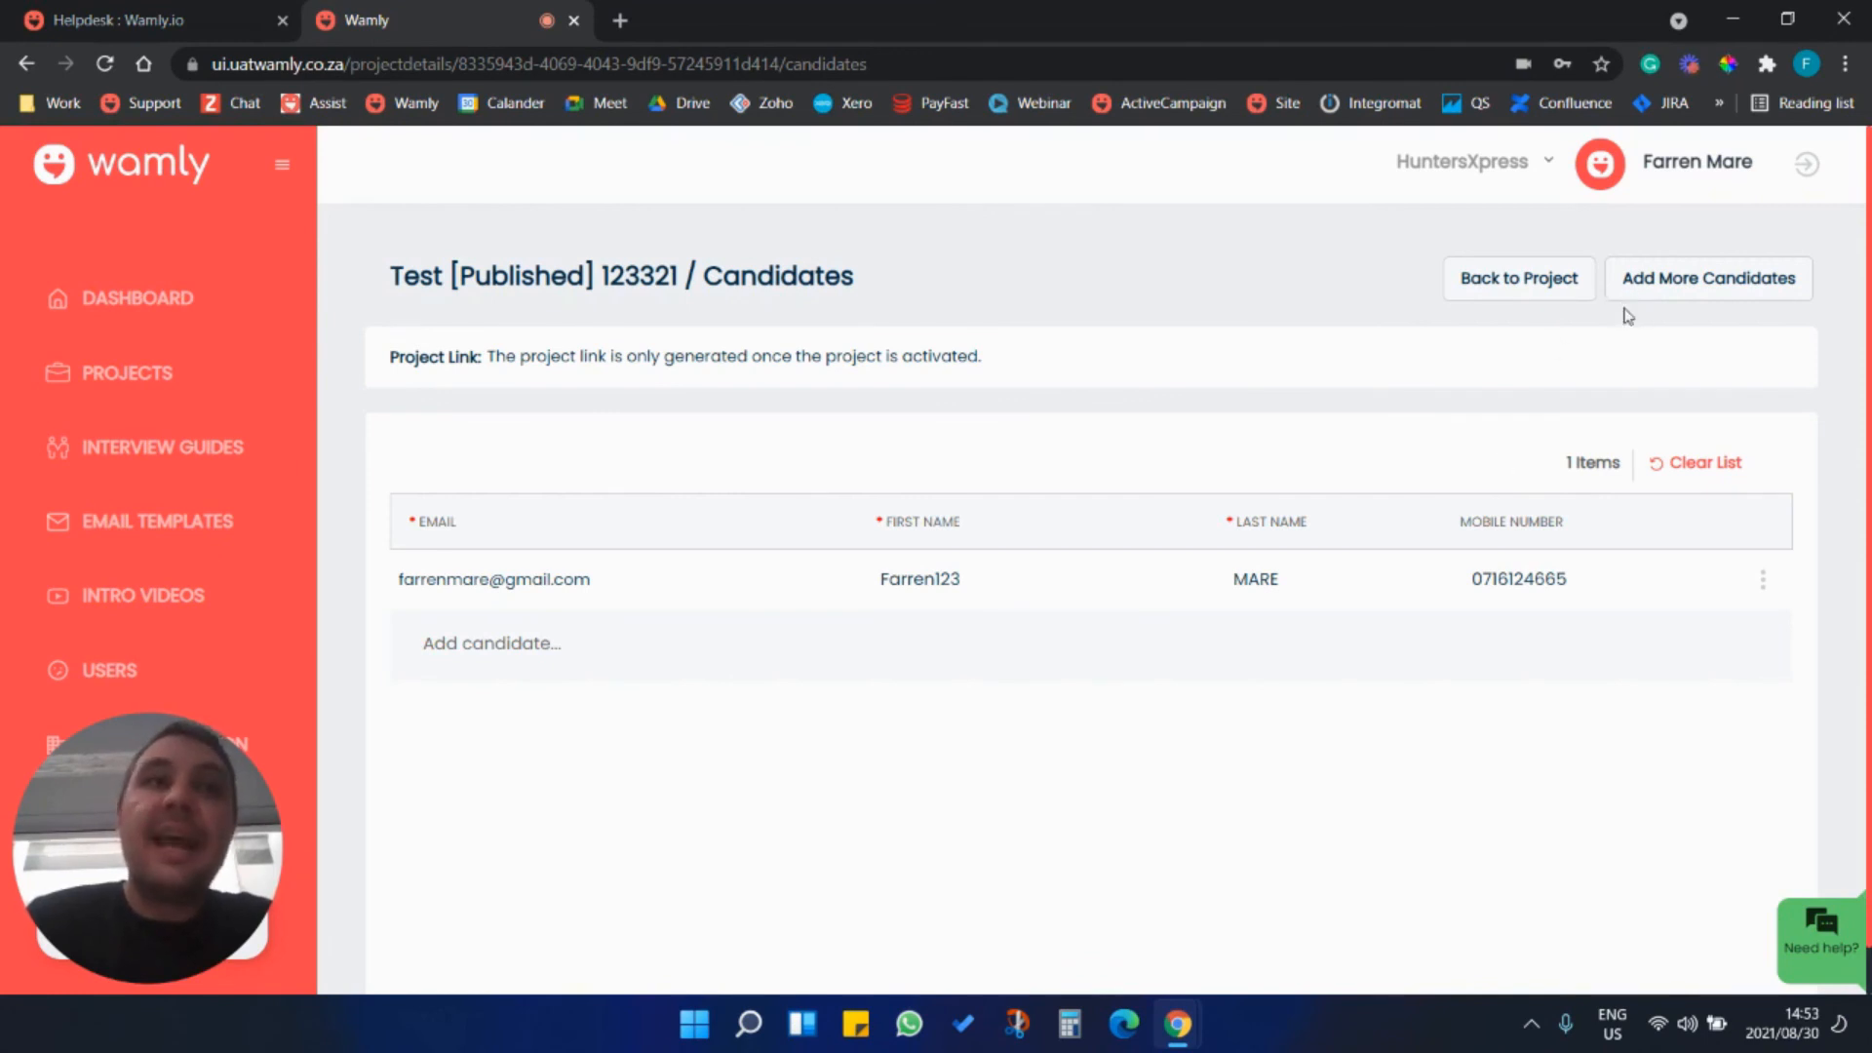
View the options for adding more candidates, close them without choosing one, and return to the project's details page.
click(1666, 298)
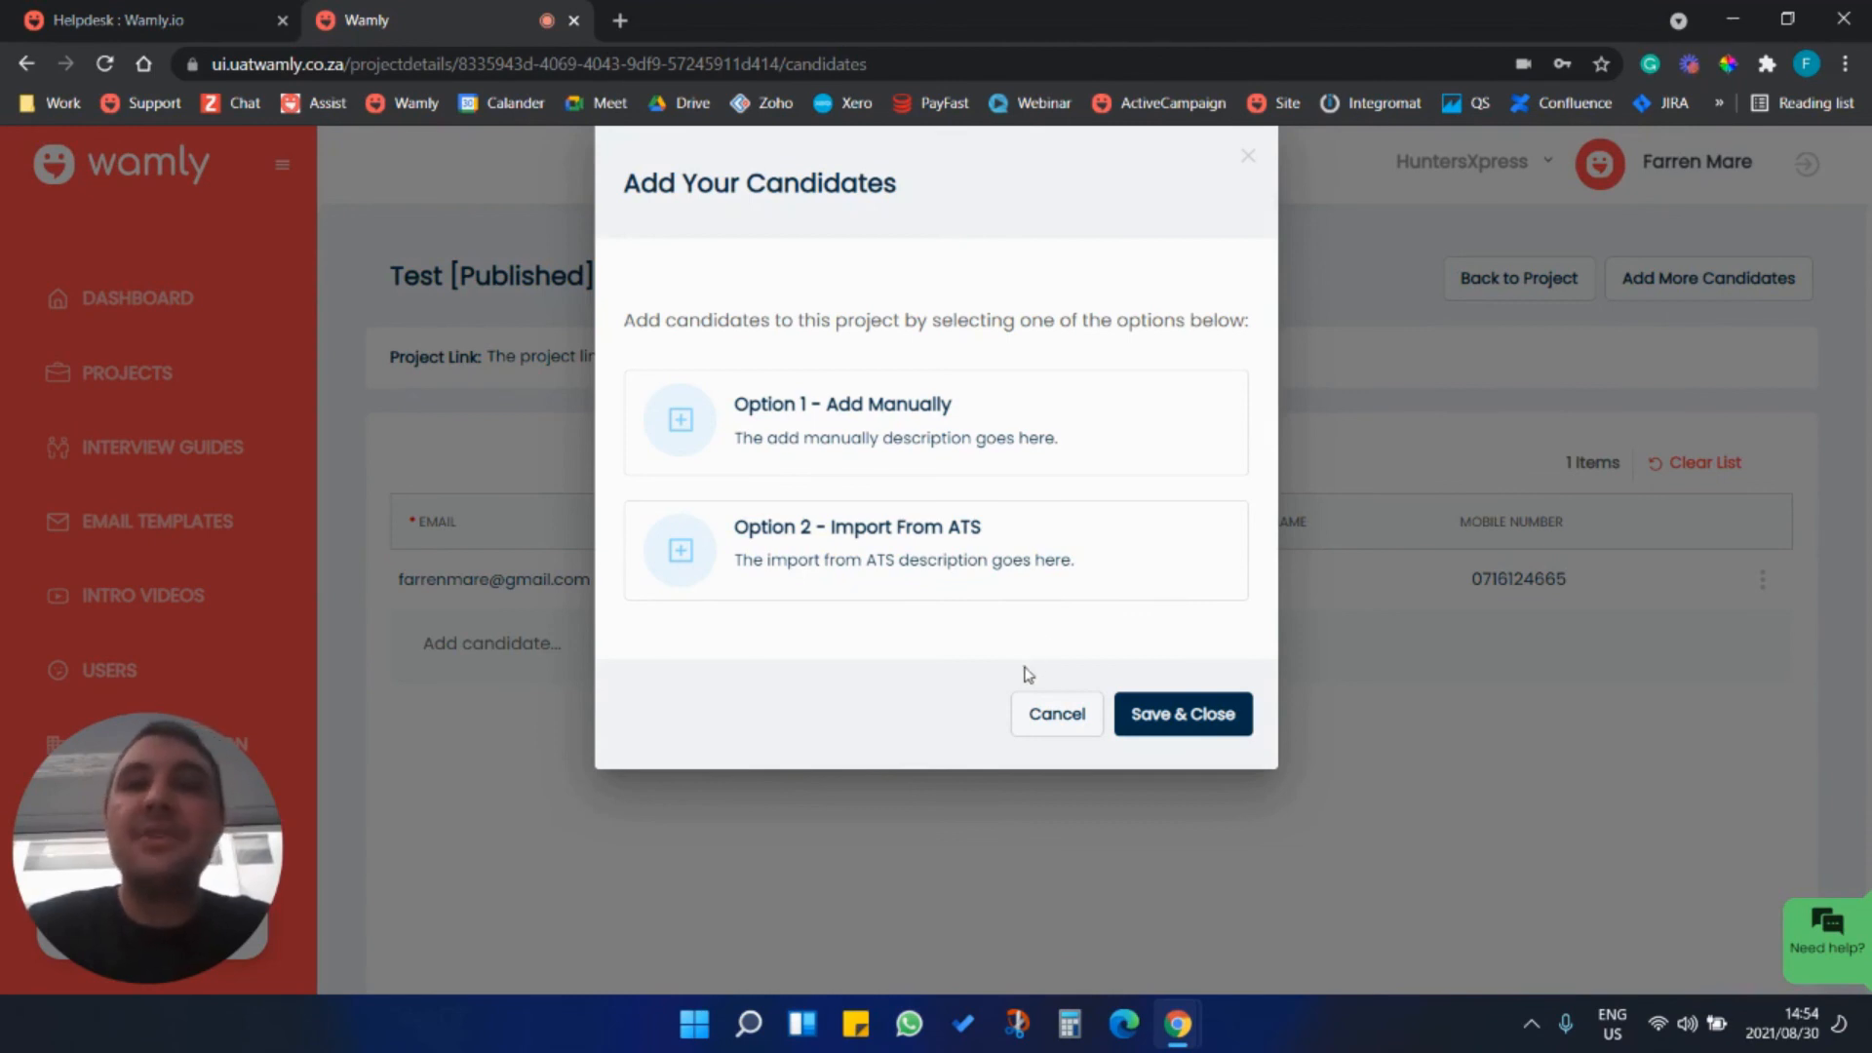
click(1064, 711)
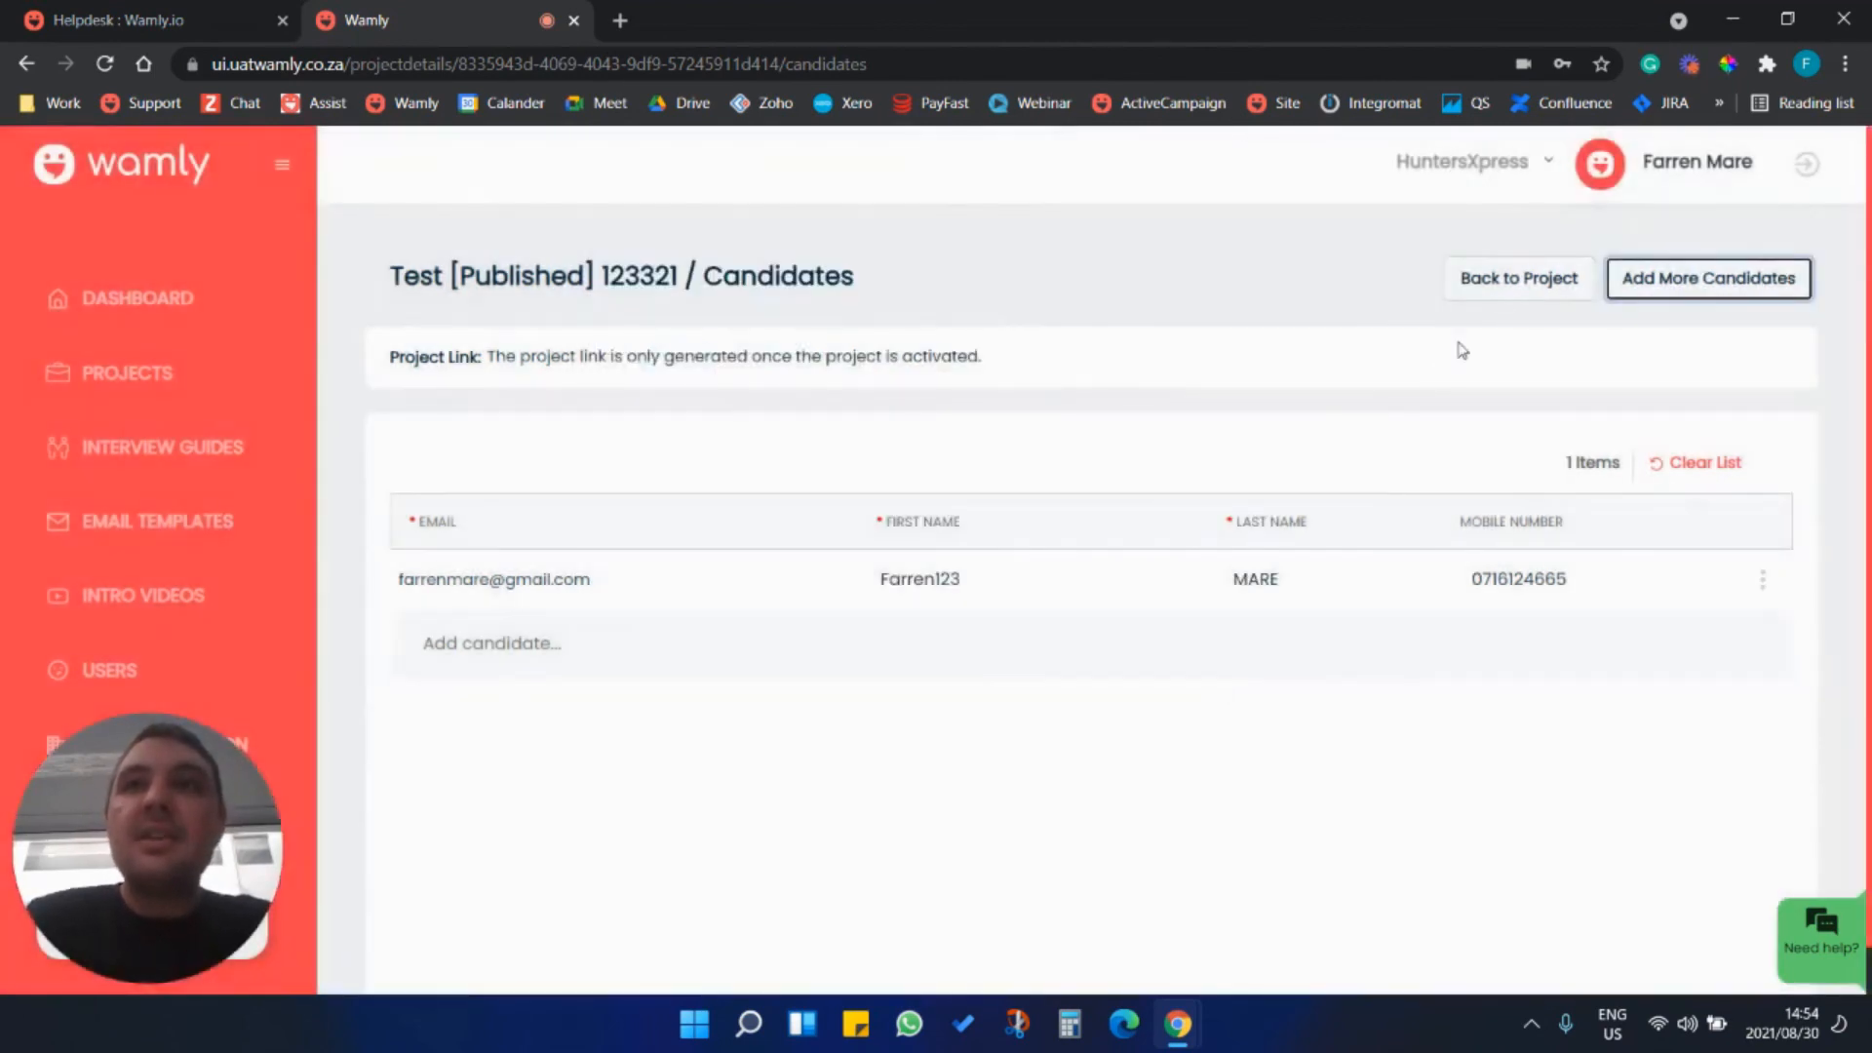
click(1504, 286)
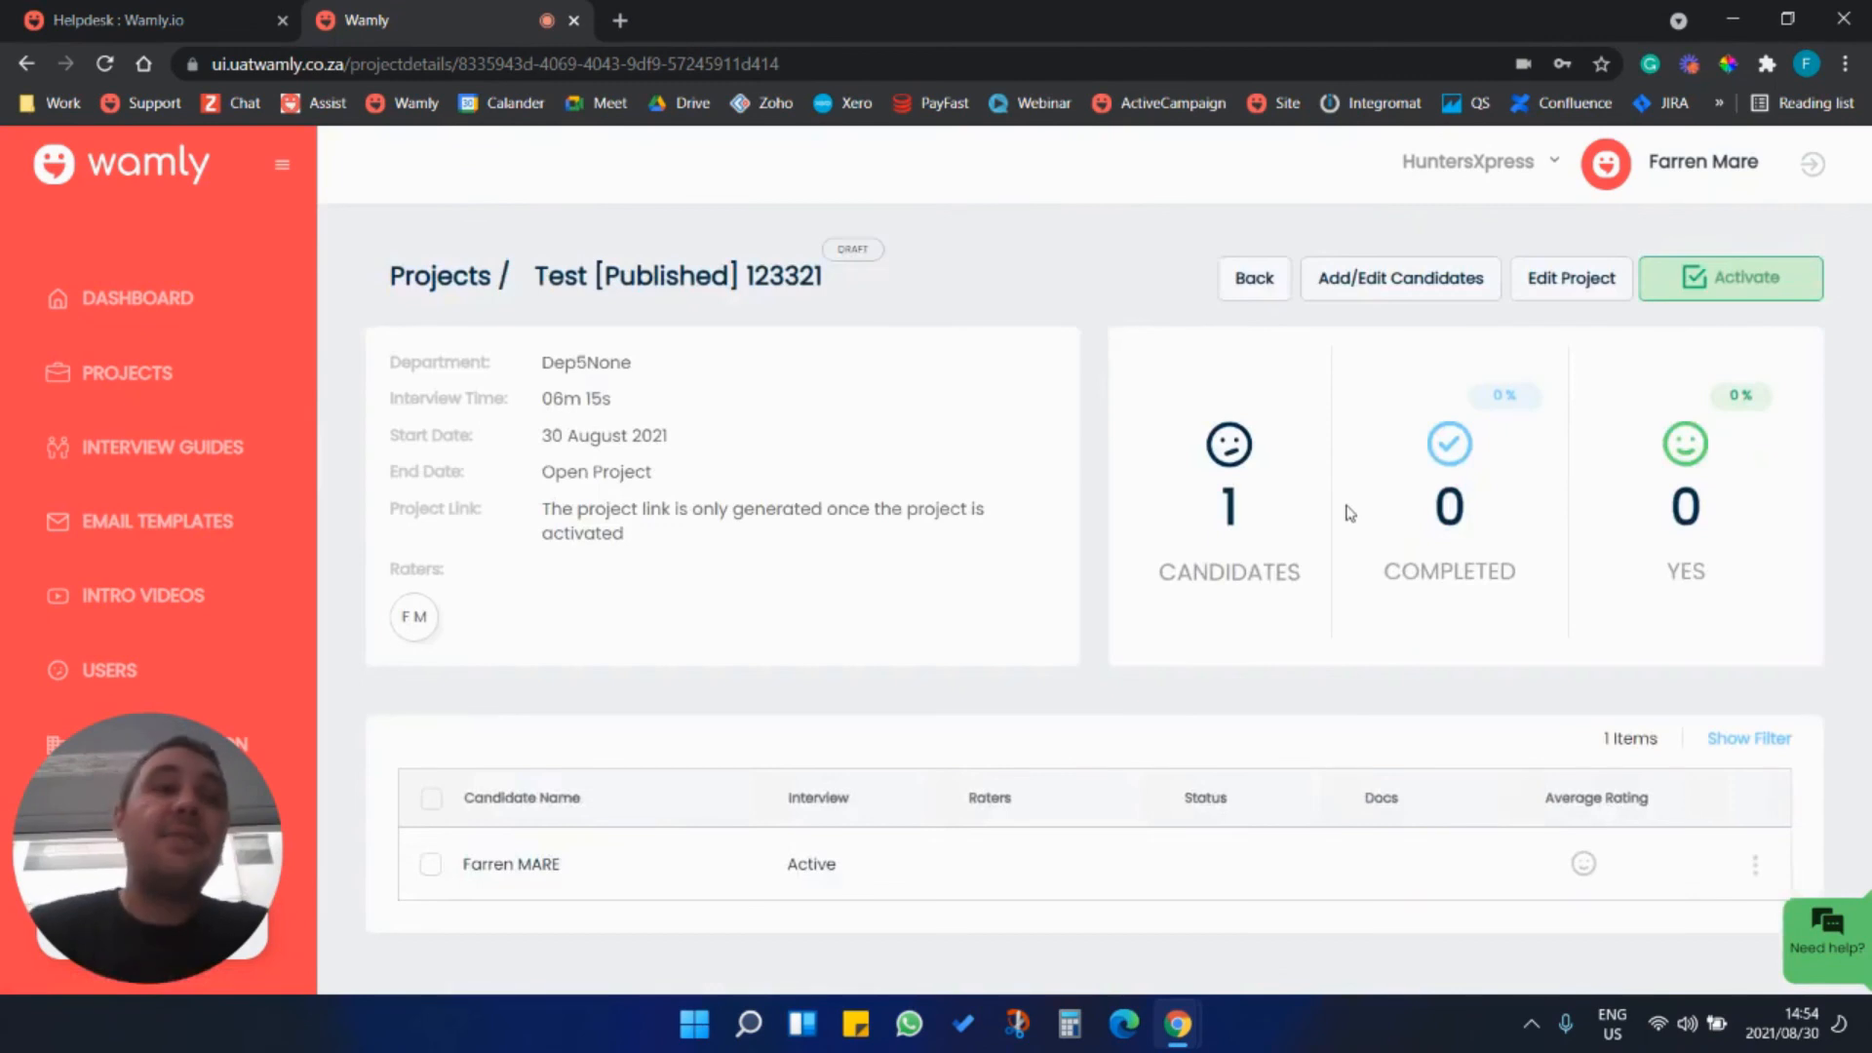